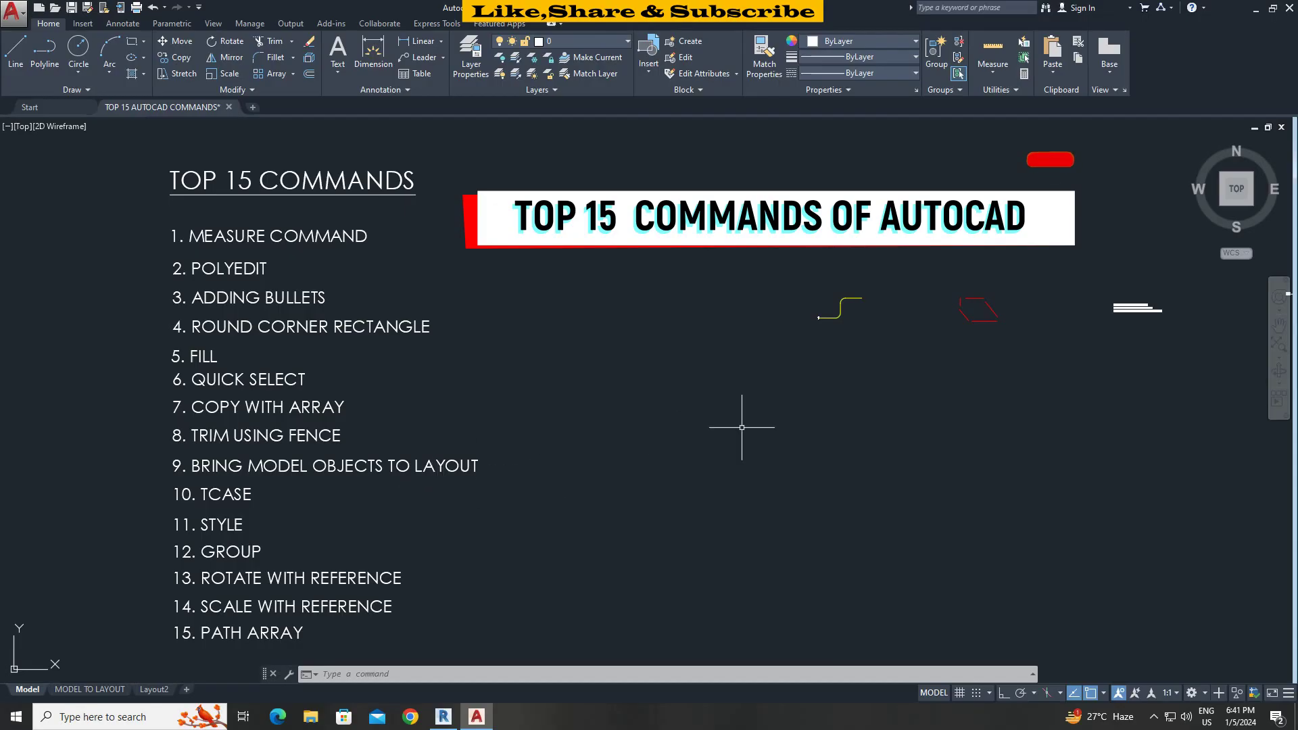
Pan across the drawing to survey the demo objects, then return to the command list.
{"action": "mouse_move", "coordinate": [745, 429]}
{"action": "middle_mouse_down"}
{"action": "mouse_move", "coordinate": [663, 412]}
{"action": "mouse_move", "coordinate": [356, 403]}
{"action": "middle_mouse_up"}
{"action": "scroll", "coordinate": [497, 392], "scroll_direction": "down", "scroll_amount": 2}
{"action": "middle_click_drag", "start_coordinate": [548, 397], "coordinate": [333, 376]}
{"action": "middle_click_drag", "start_coordinate": [592, 395], "coordinate": [328, 395]}
{"action": "middle_click_drag", "start_coordinate": [715, 400], "coordinate": [451, 406]}
{"action": "mouse_move", "coordinate": [820, 426]}
{"action": "middle_mouse_down"}
{"action": "mouse_move", "coordinate": [525, 412]}
{"action": "mouse_move", "coordinate": [916, 406]}
{"action": "middle_mouse_up"}
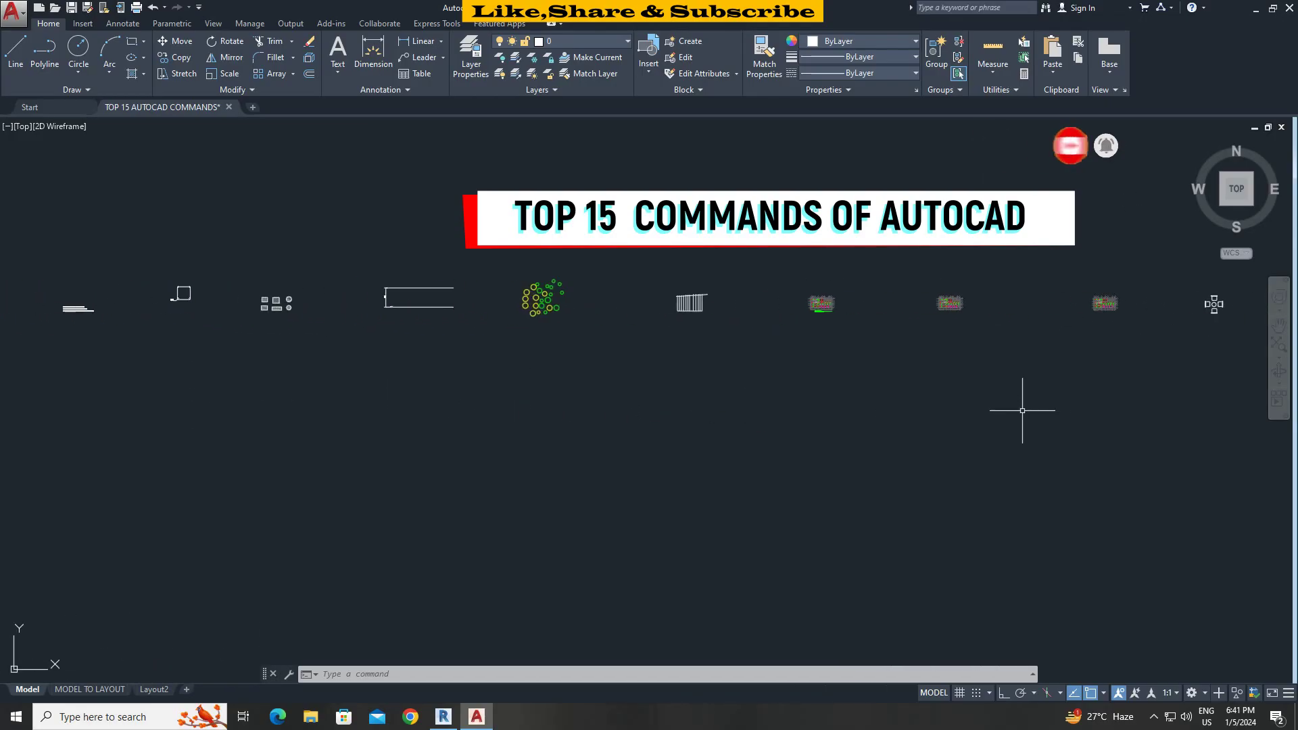
{"action": "middle_click_drag", "start_coordinate": [575, 406], "coordinate": [1035, 406]}
{"action": "middle_click_drag", "start_coordinate": [463, 380], "coordinate": [551, 380]}
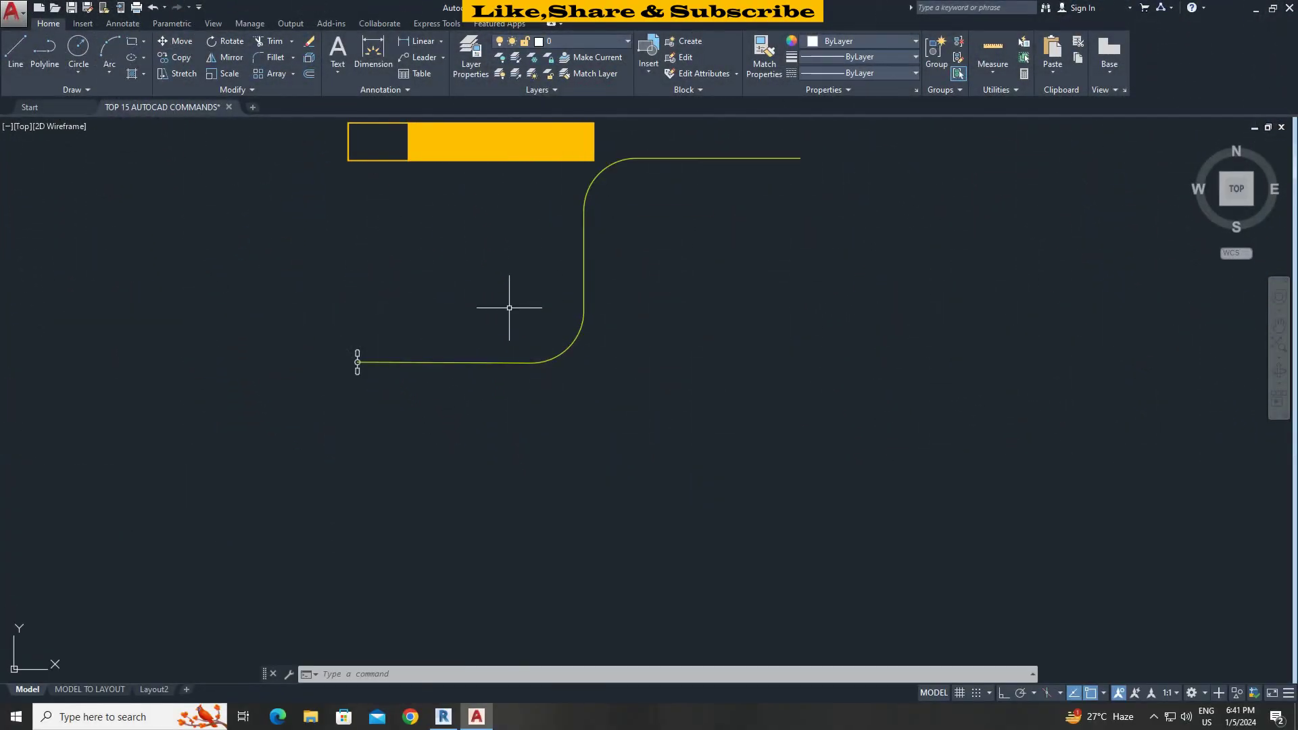
Show Properties for the 'light' block at the polyline's left end, then try MEASURE.
{"action": "scroll", "coordinate": [510, 313], "scroll_direction": "up", "scroll_amount": 2}
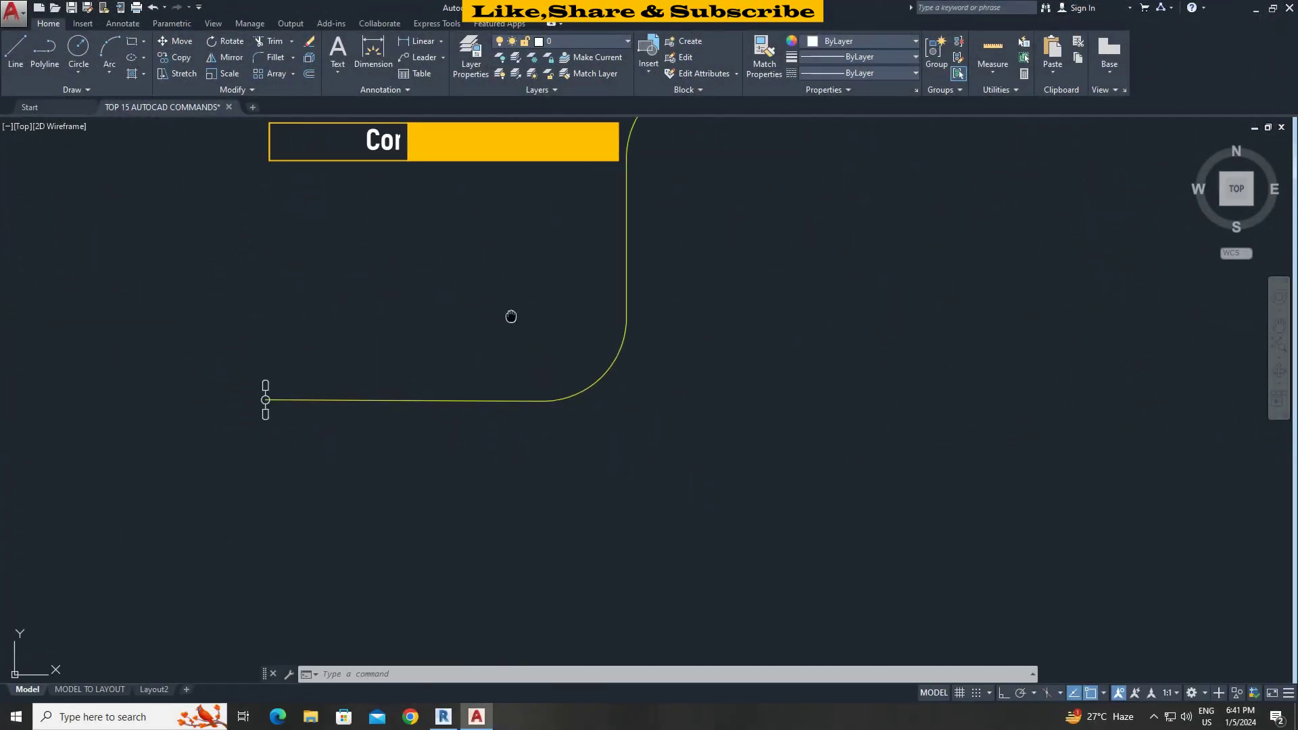
{"action": "middle_click_drag", "start_coordinate": [510, 316], "coordinate": [530, 449]}
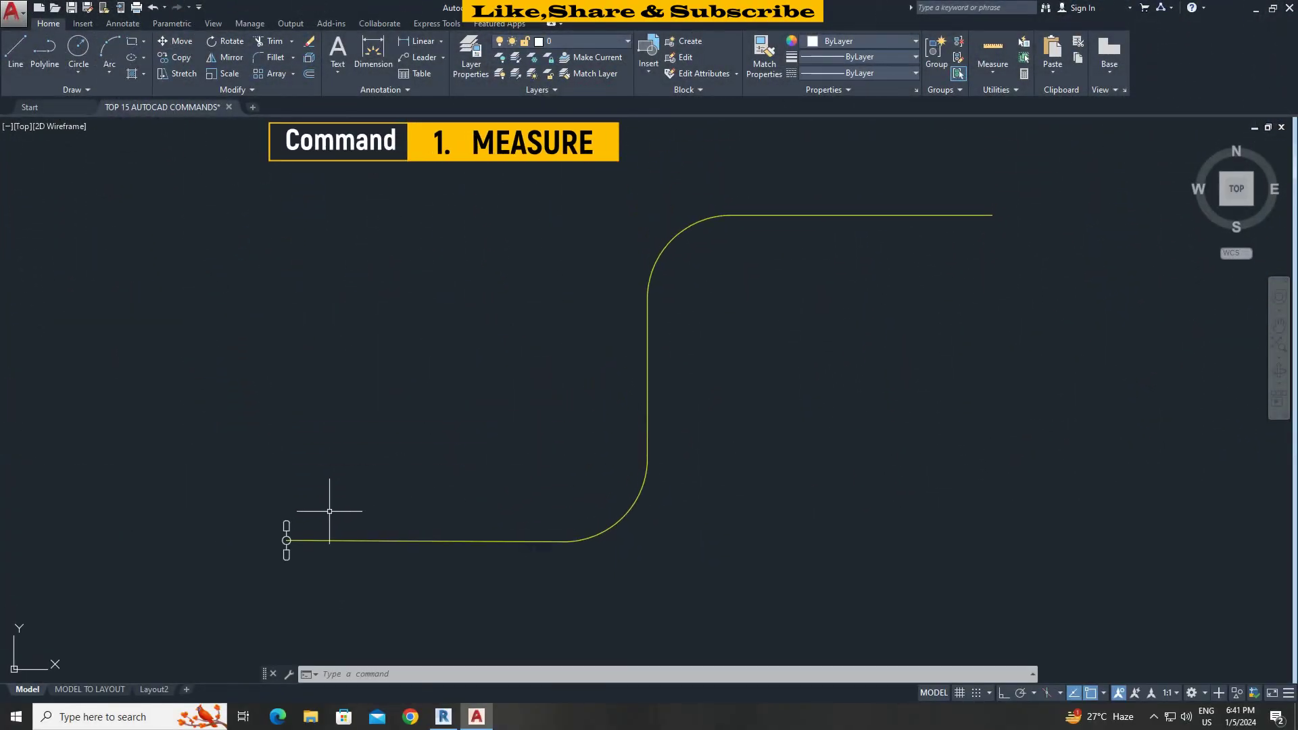
{"action": "scroll", "coordinate": [284, 531], "scroll_direction": "up", "scroll_amount": 3}
{"action": "scroll", "coordinate": [295, 517], "scroll_direction": "down", "scroll_amount": 1}
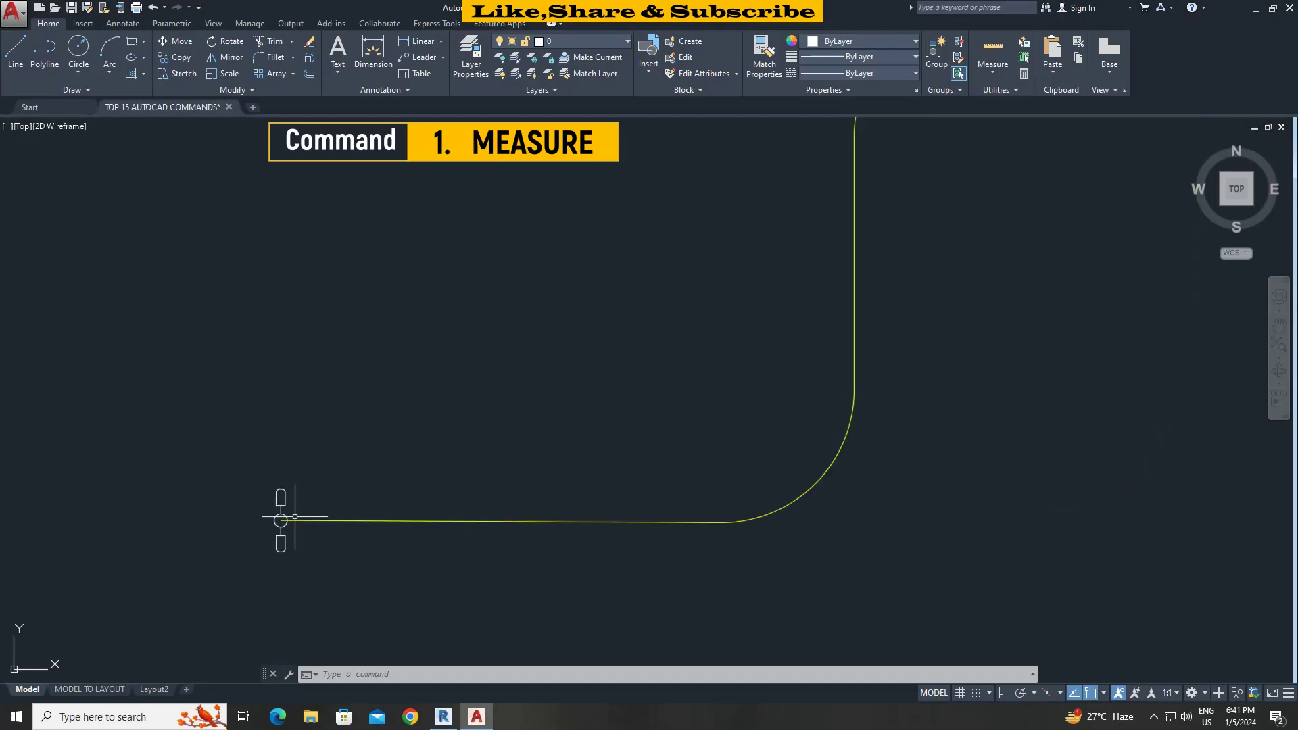
{"action": "scroll", "coordinate": [647, 528], "scroll_direction": "down", "scroll_amount": 2}
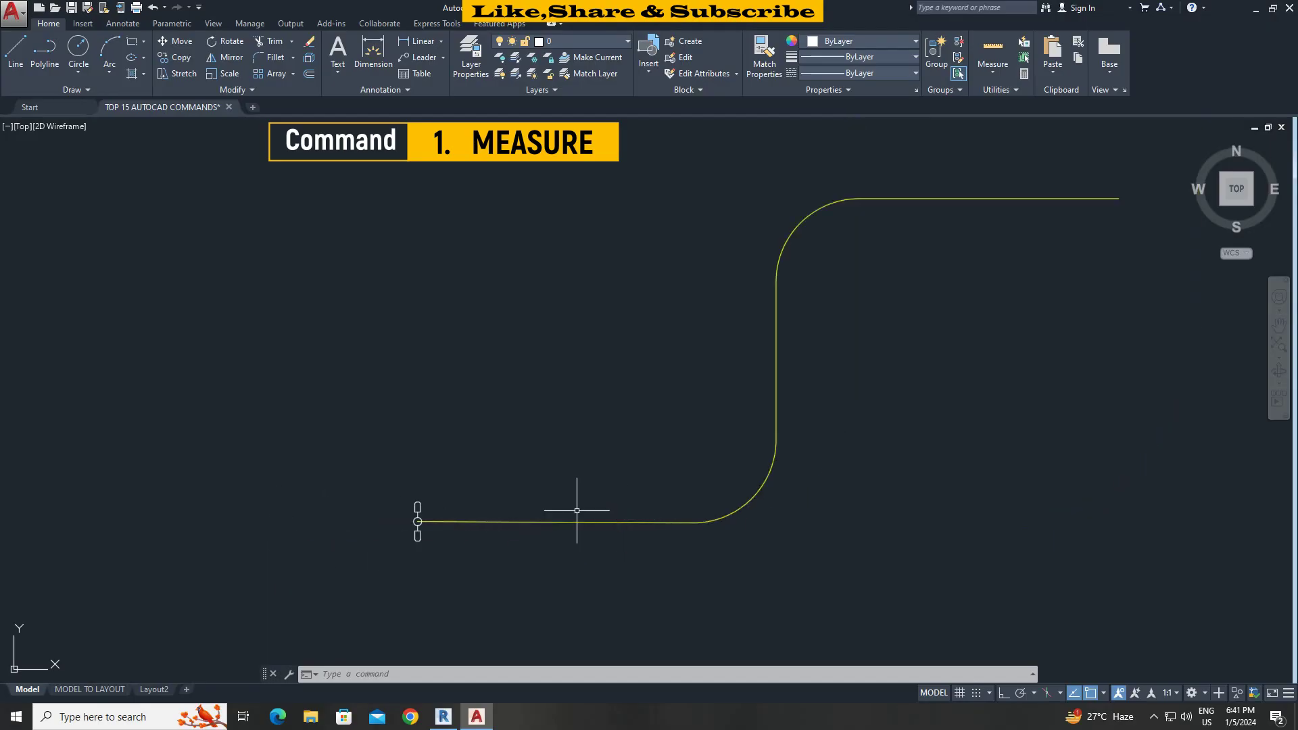
{"action": "scroll", "coordinate": [500, 490], "scroll_direction": "down", "scroll_amount": 2}
{"action": "scroll", "coordinate": [494, 488], "scroll_direction": "up", "scroll_amount": 2}
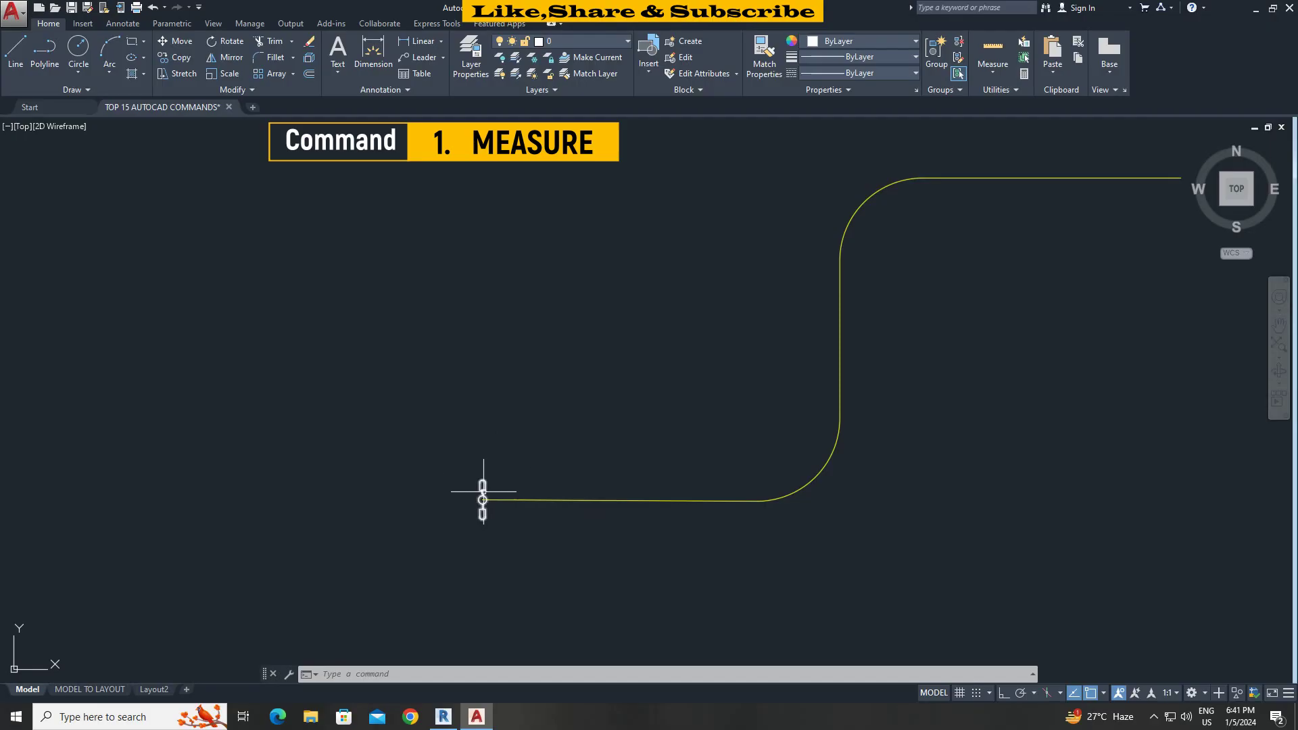
{"action": "mouse_move", "coordinate": [482, 500]}
{"action": "left_click", "coordinate": [484, 492]}
{"action": "key", "text": "ctrl+1"}
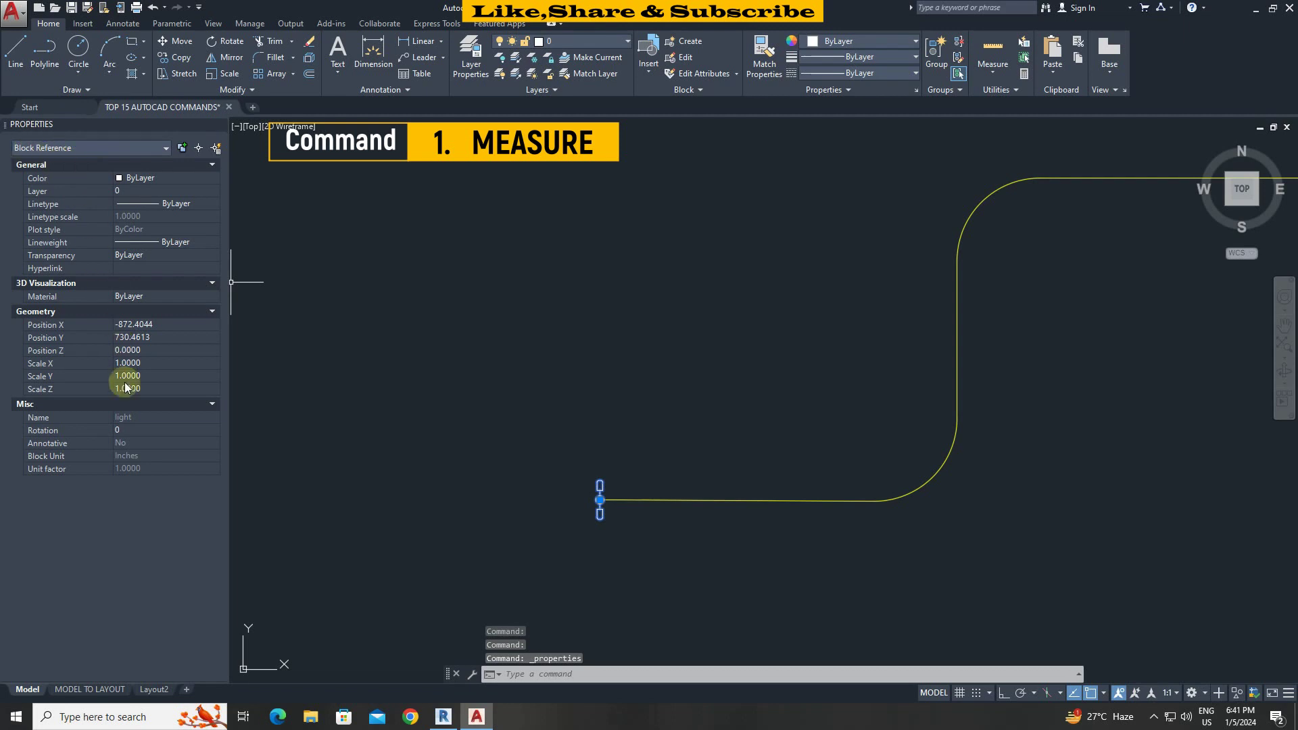
{"action": "type", "text": "me"}
{"action": "key", "text": "Return"}
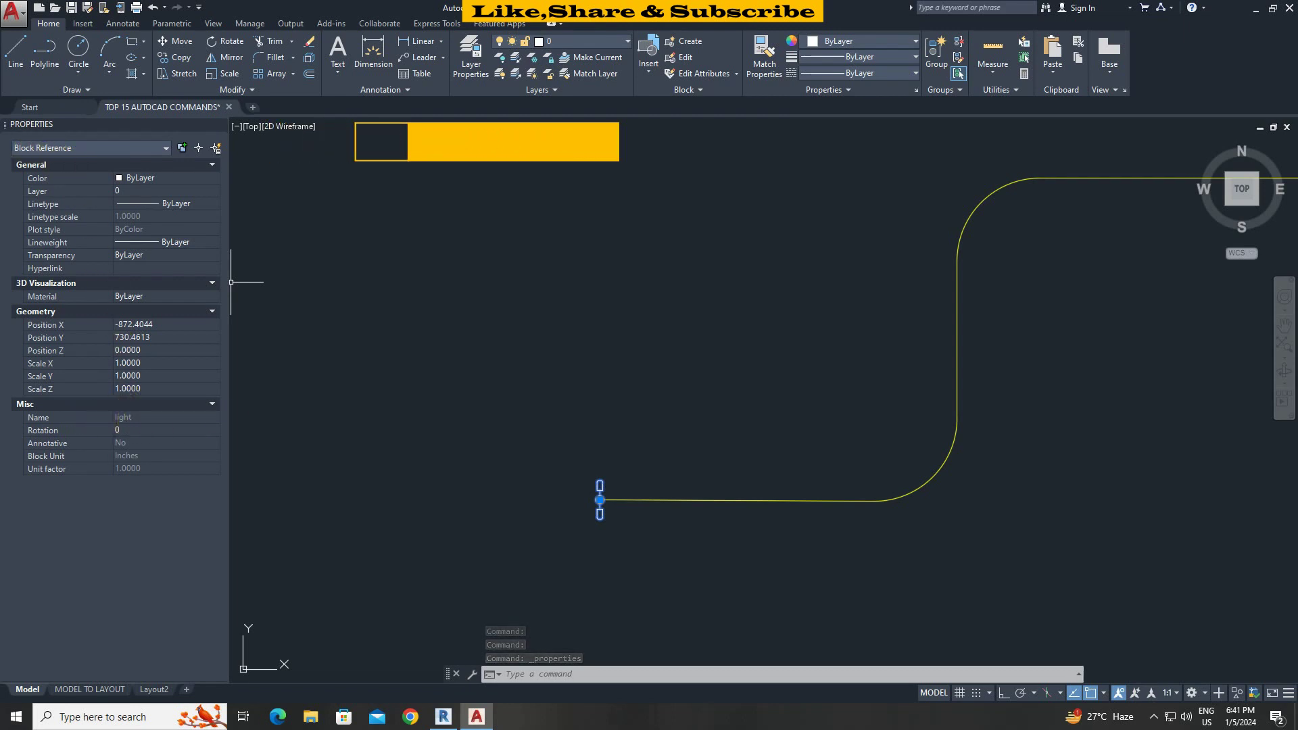
Measure the yellow polyline with aligned LIGHT blocks every 25 units.
{"action": "key", "text": "Escape"}
{"action": "type", "text": "ME"}
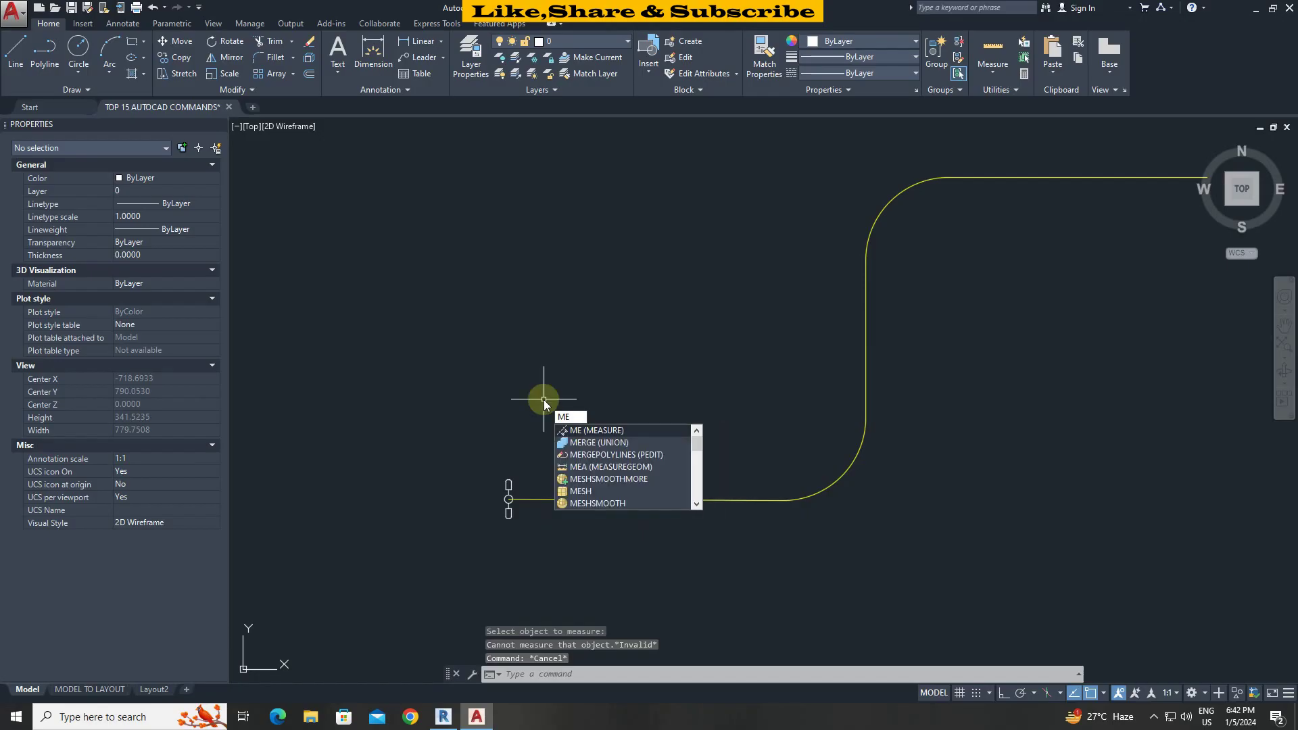
{"action": "key", "text": "Return"}
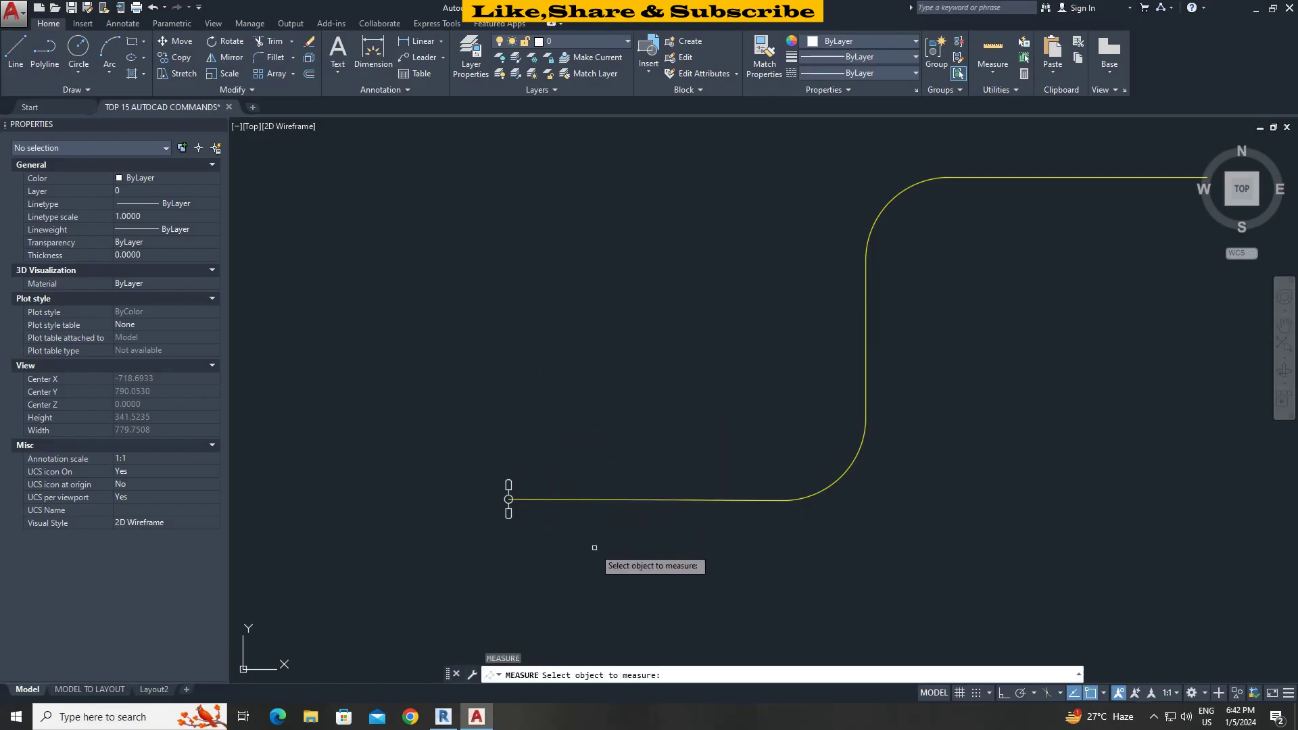
{"action": "left_click", "coordinate": [591, 500]}
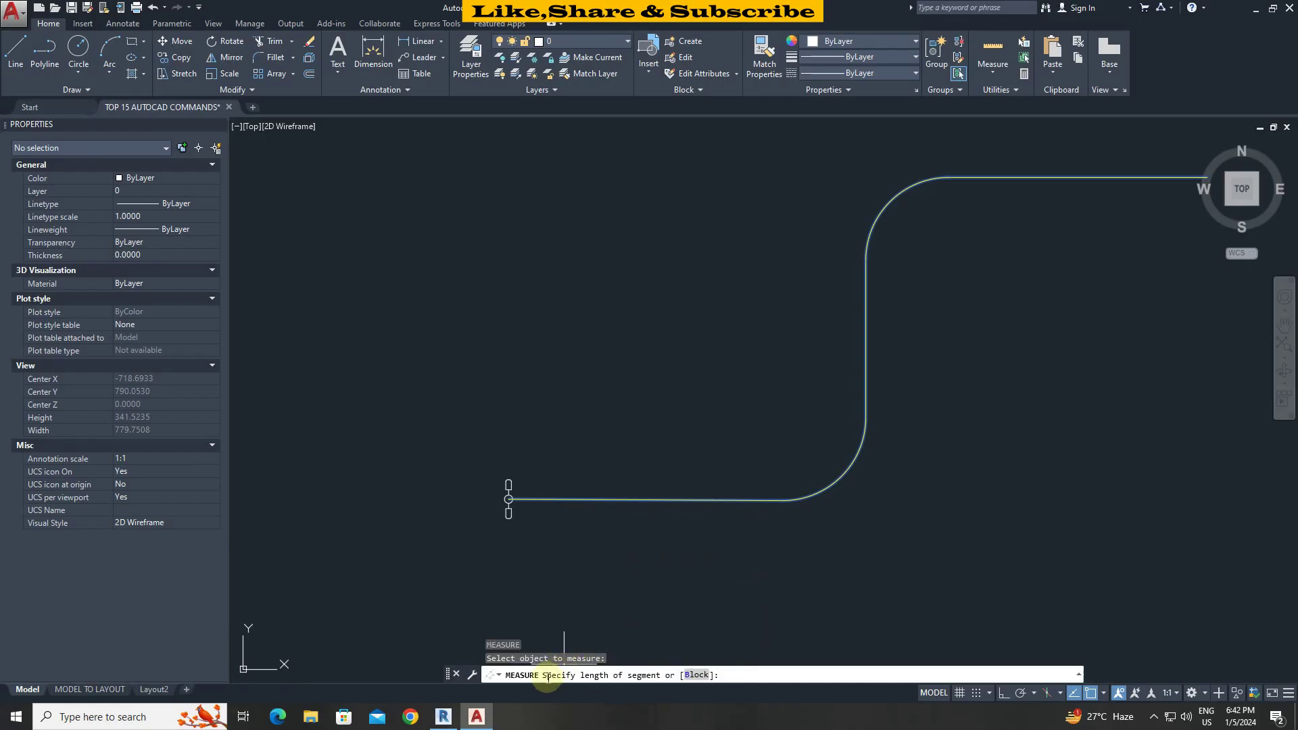
{"action": "left_click", "coordinate": [694, 676]}
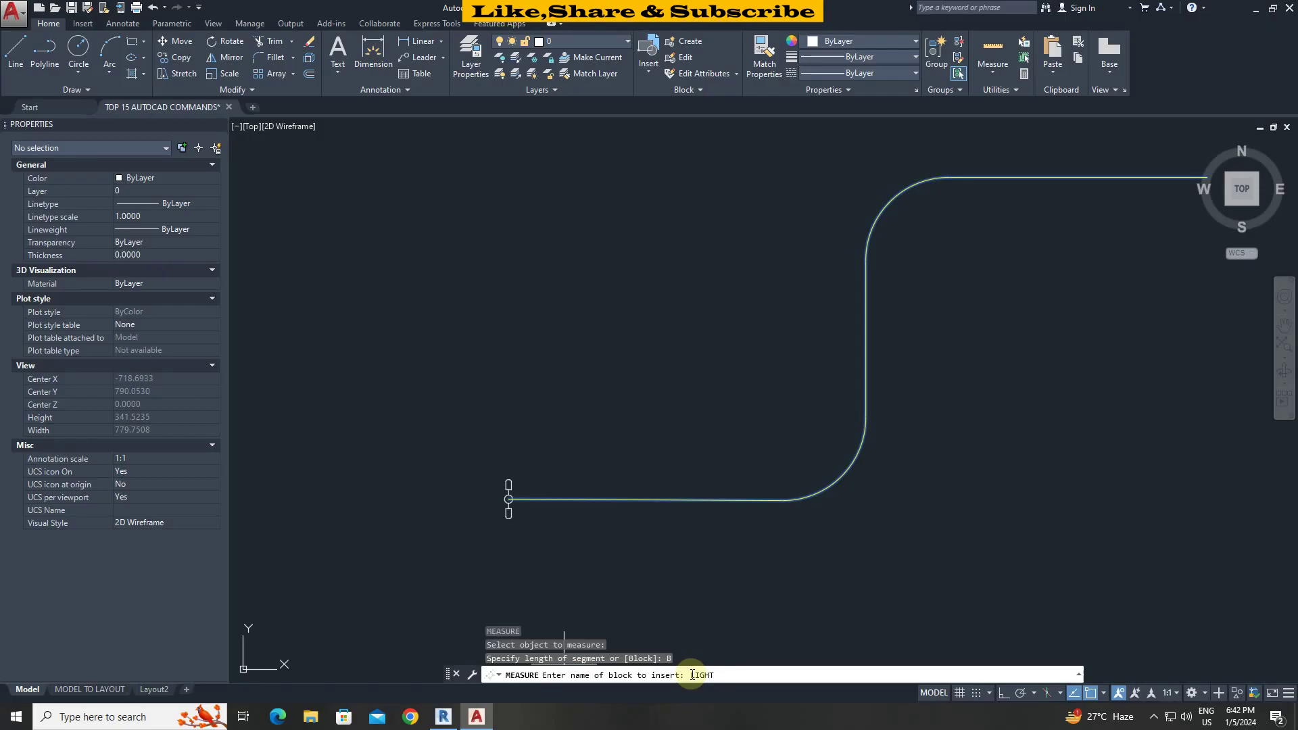
{"action": "key", "text": "Return"}
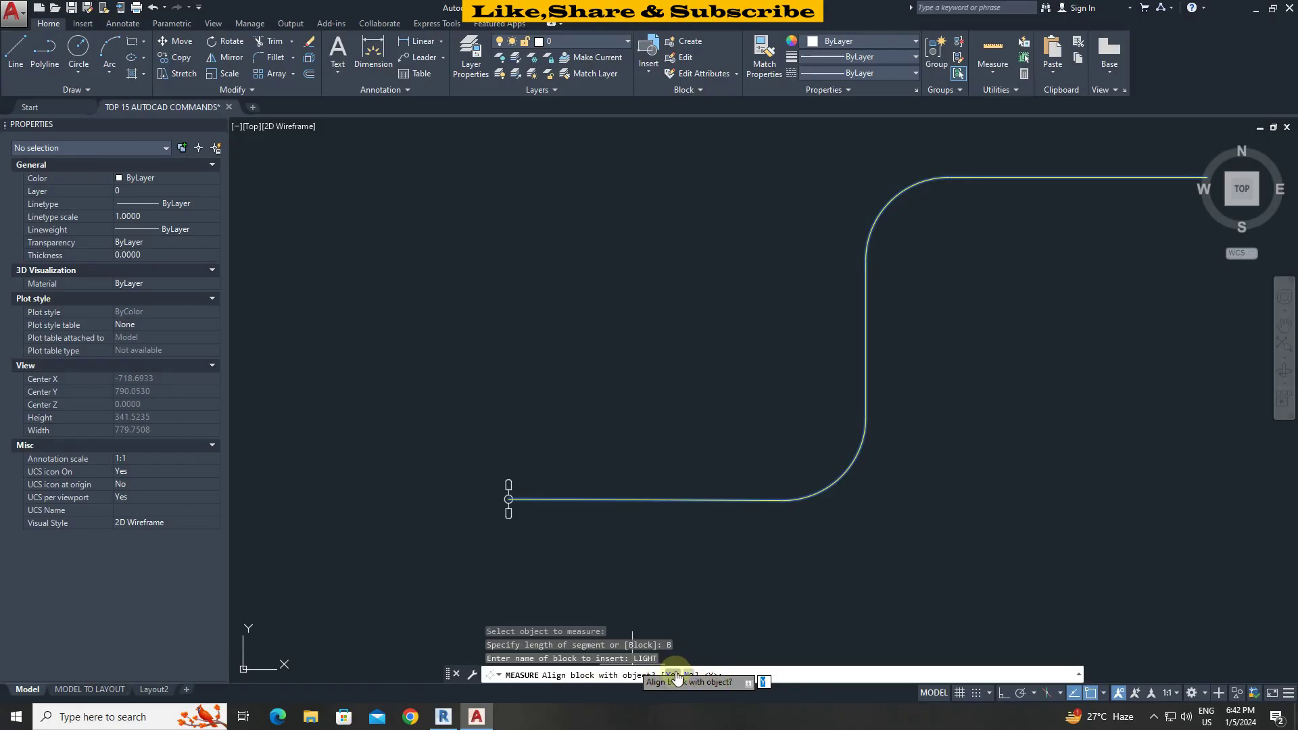
{"action": "key", "text": "Return"}
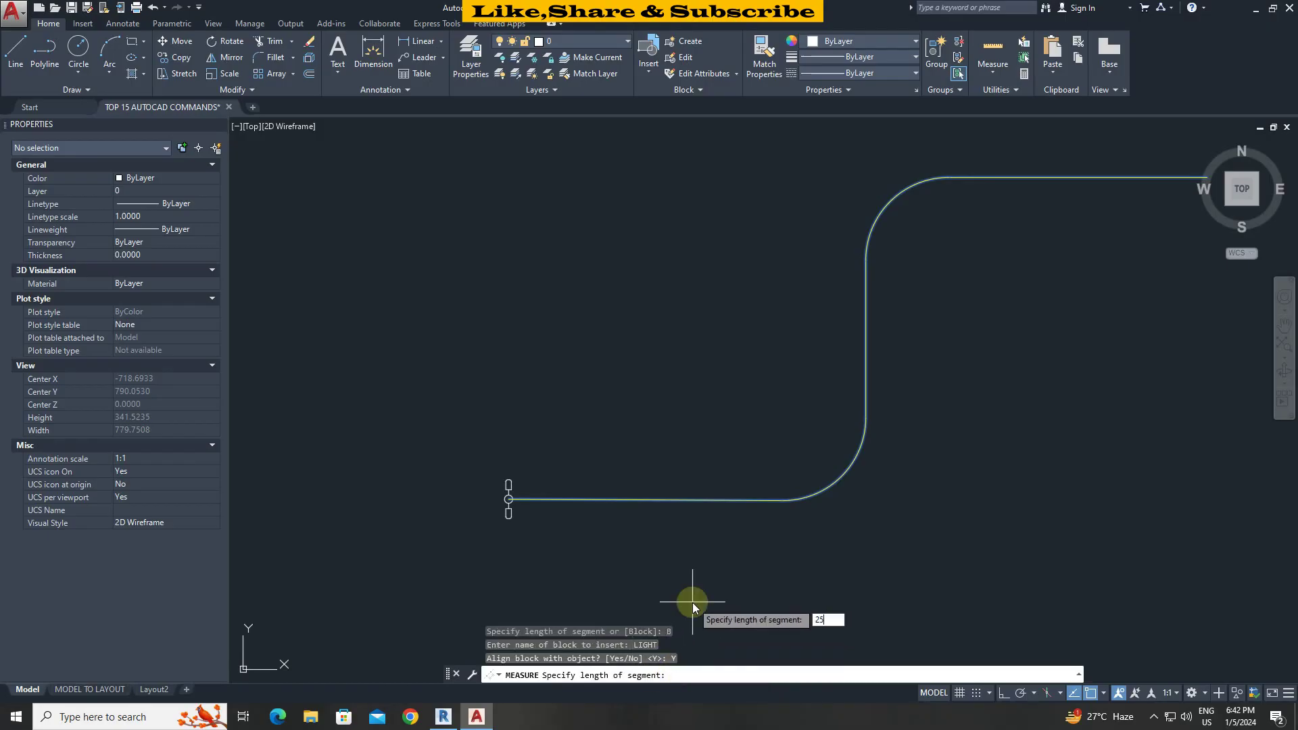
{"action": "key", "text": "Return"}
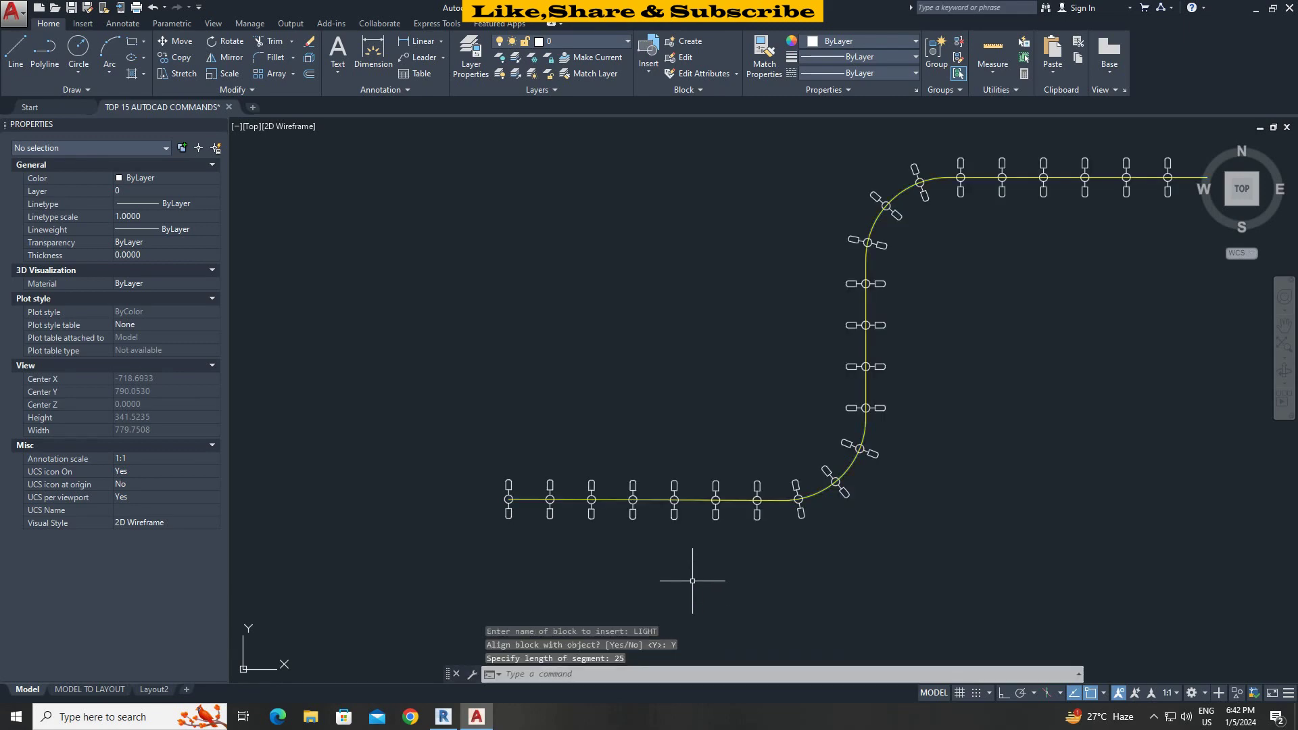
{"action": "scroll", "coordinate": [692, 581], "scroll_direction": "down", "scroll_amount": 2}
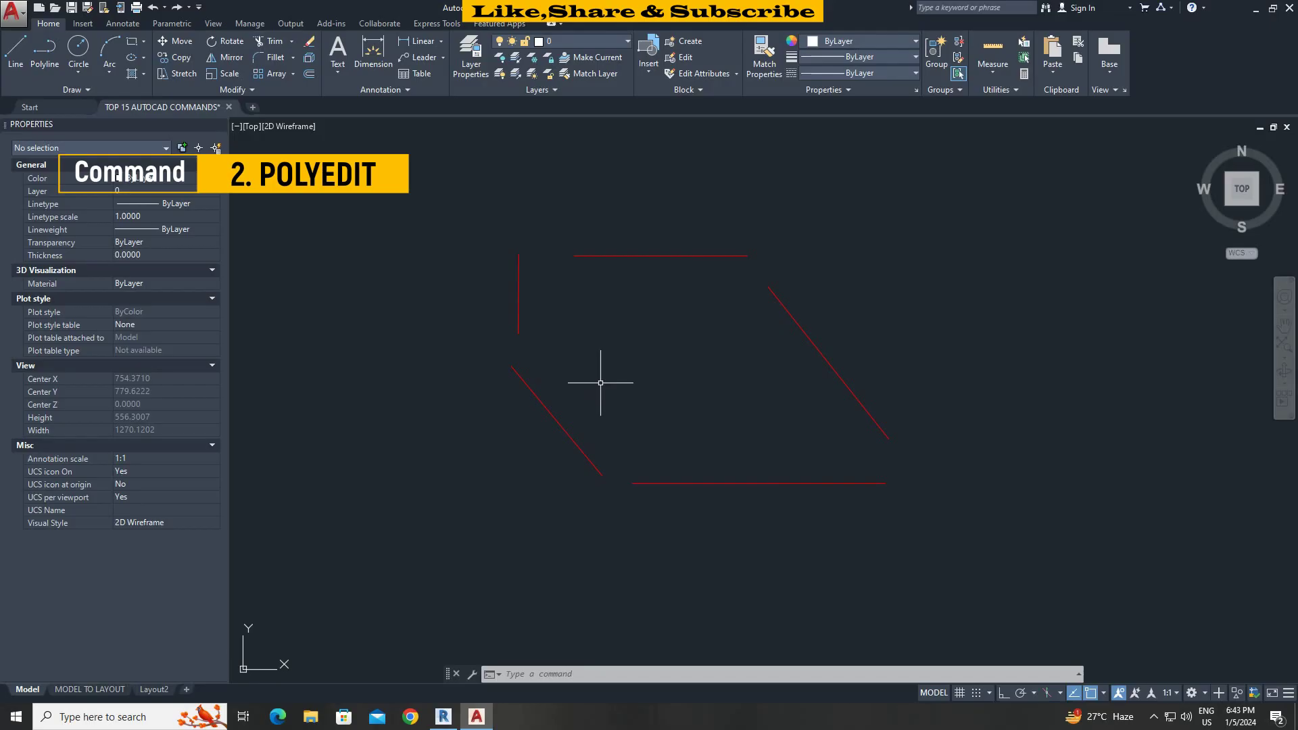
Join the window-selected red lines using PEDIT Multiple, with a horizontal fuzz distance.
{"action": "type", "text": "pe"}
{"action": "key", "text": "Return"}
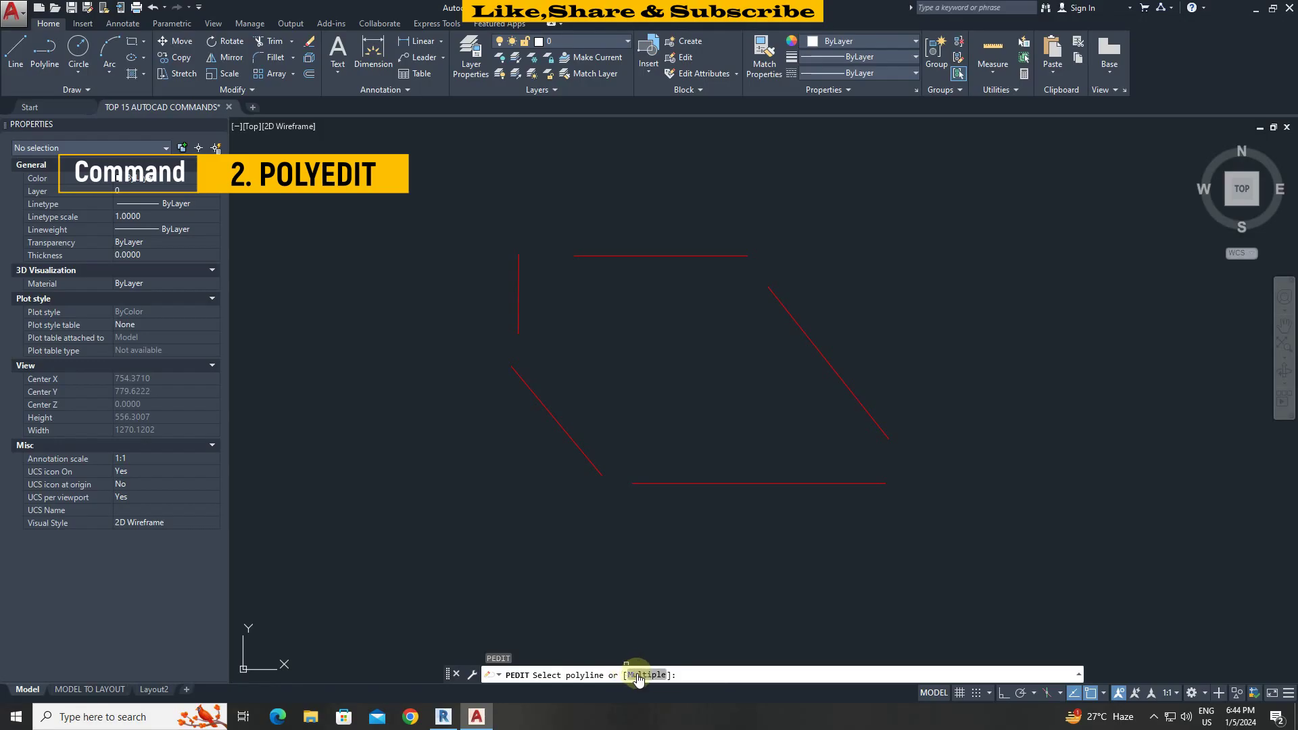
{"action": "left_click", "coordinate": [646, 675]}
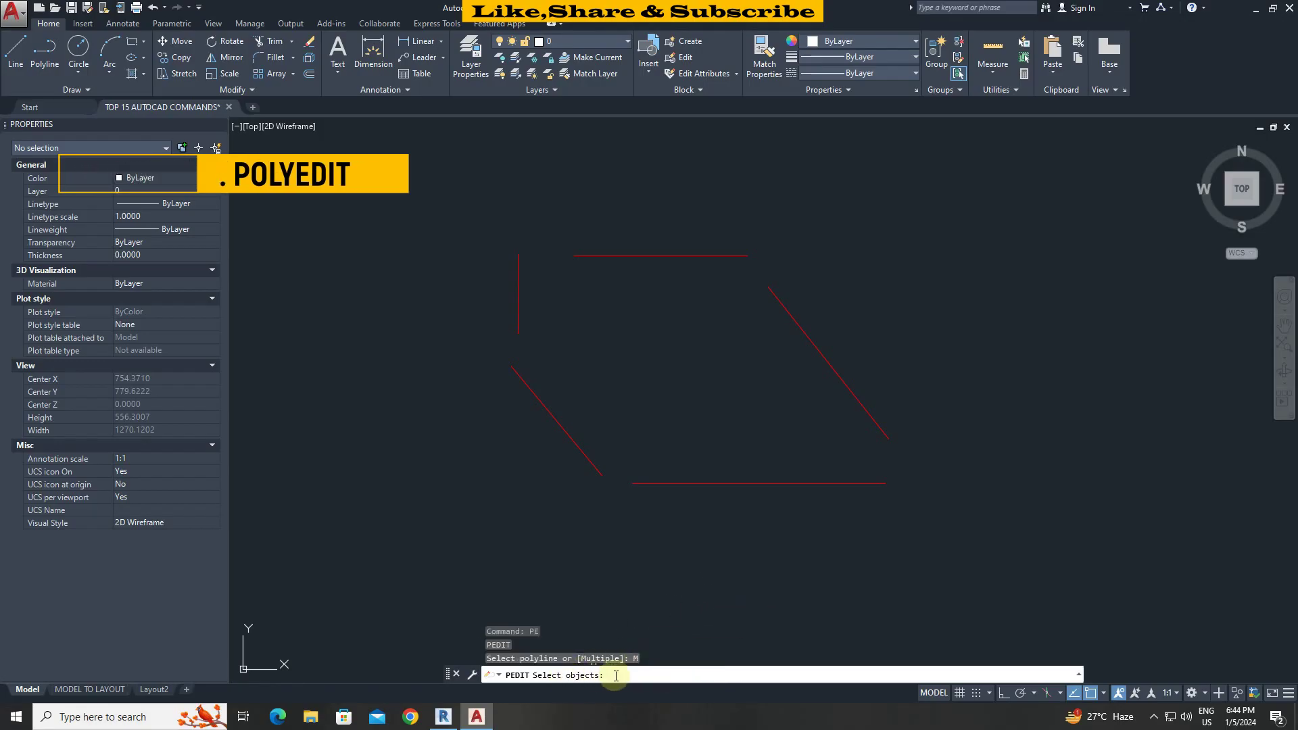
{"action": "left_click", "coordinate": [963, 530]}
{"action": "left_click", "coordinate": [443, 246]}
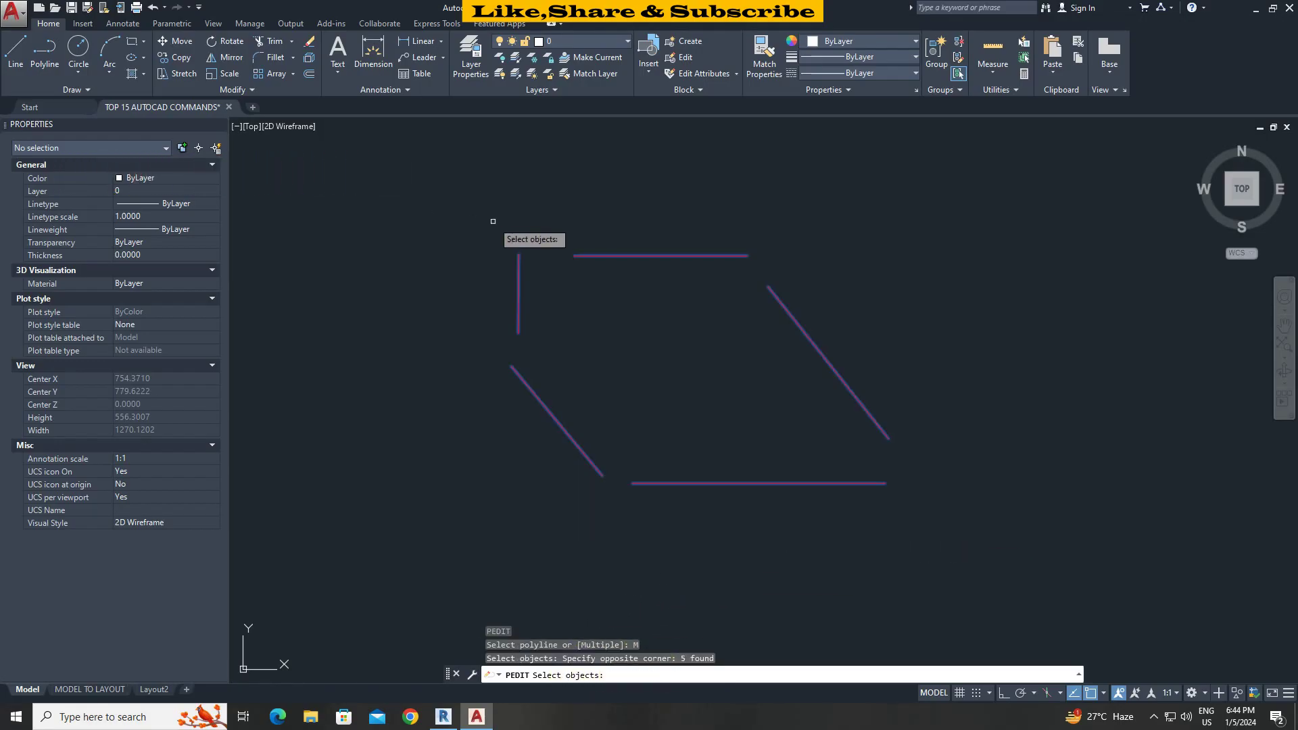
{"action": "right_click", "coordinate": [493, 225]}
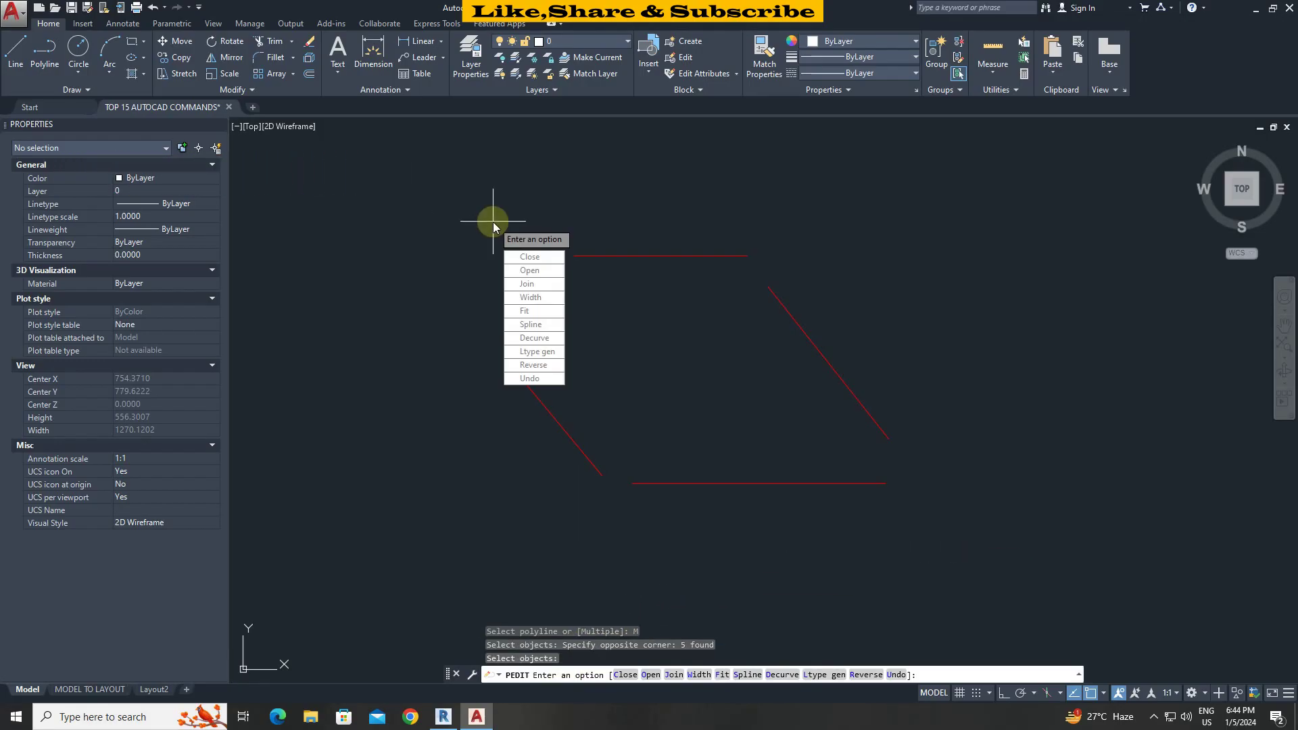
{"action": "left_click", "coordinate": [532, 286]}
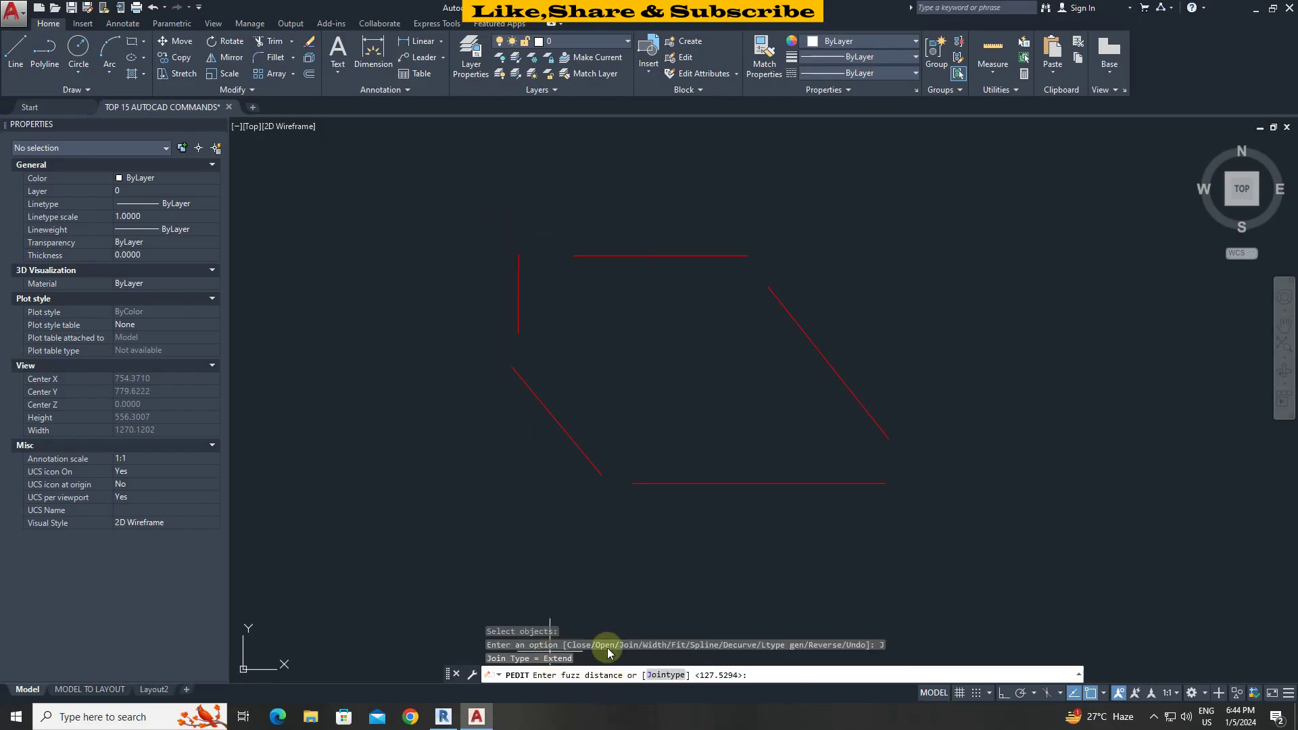
{"action": "left_click", "coordinate": [585, 529]}
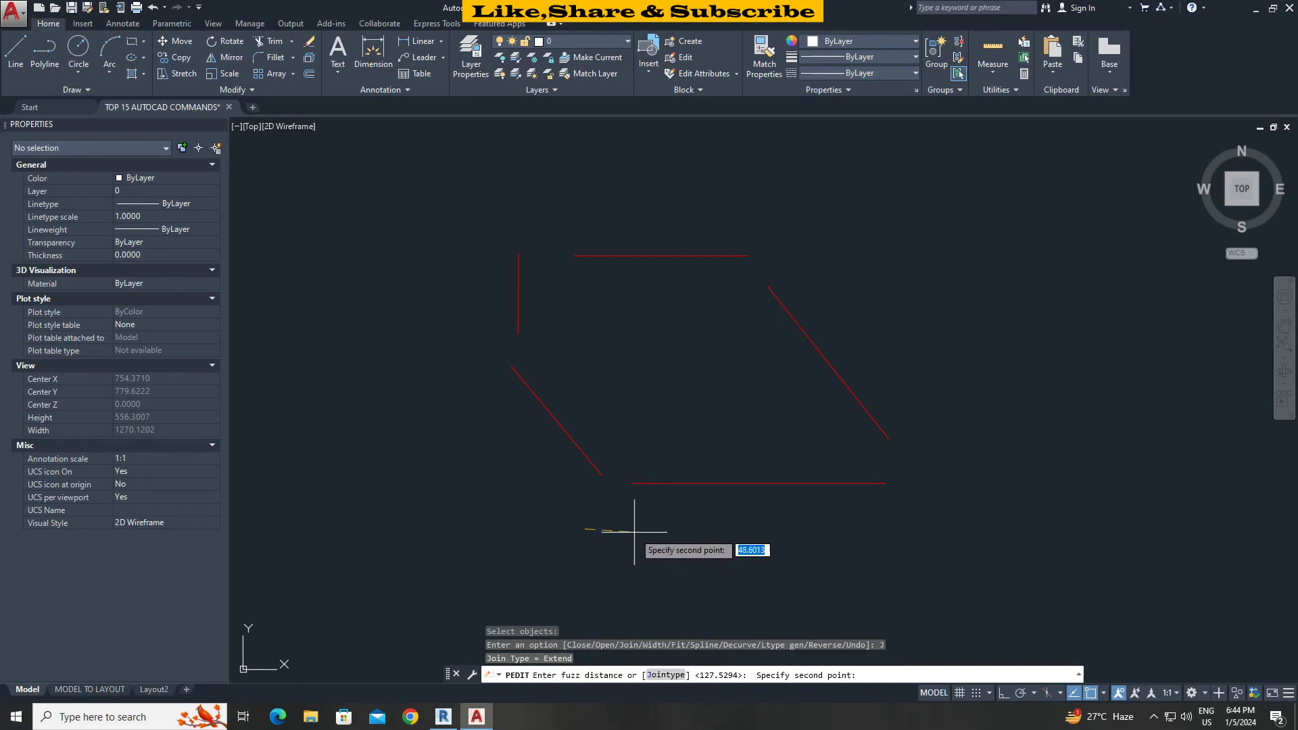
{"action": "key", "text": "F8"}
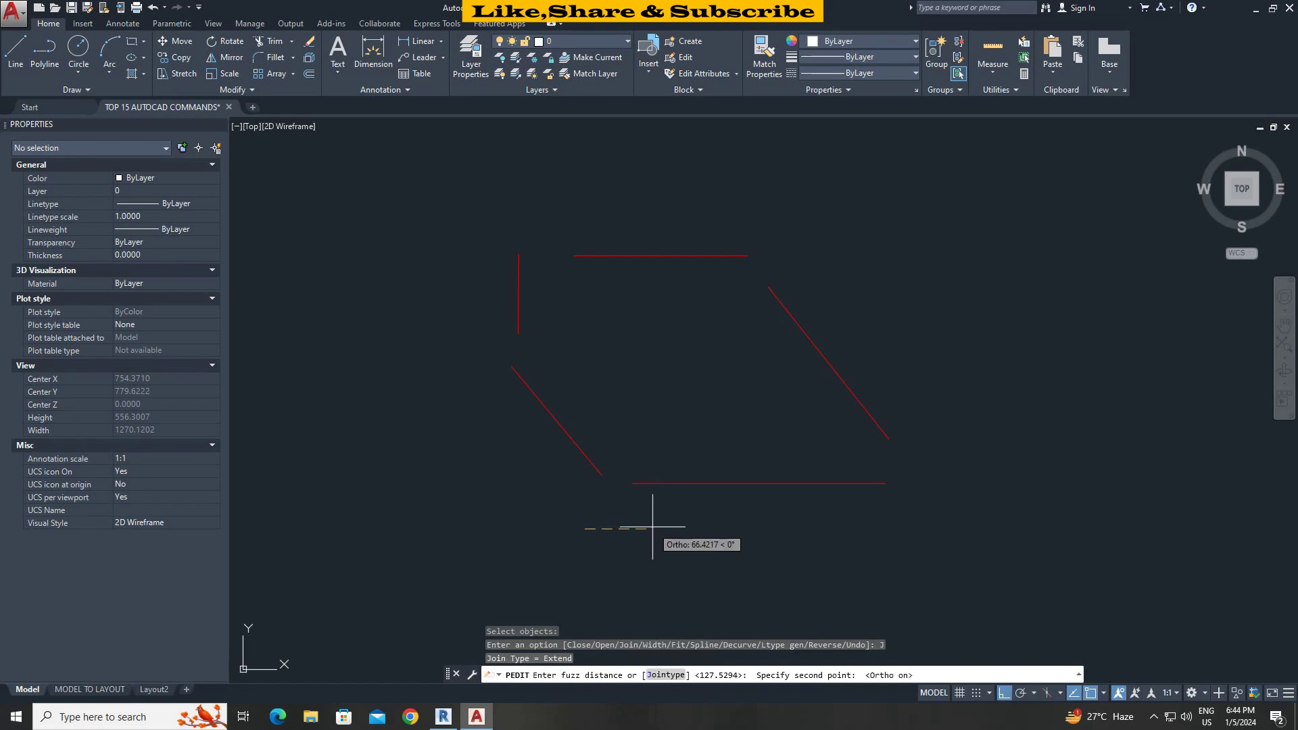
{"action": "left_click", "coordinate": [653, 528]}
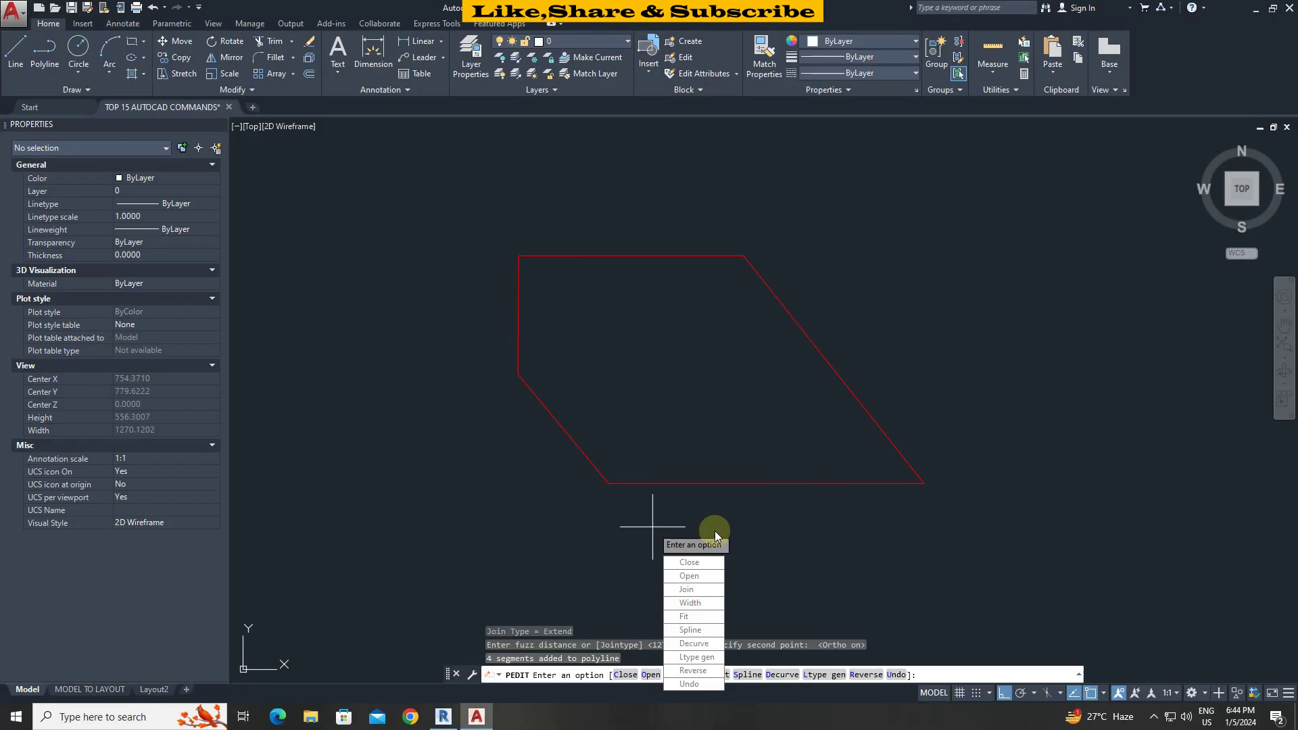
{"action": "key", "text": "Return"}
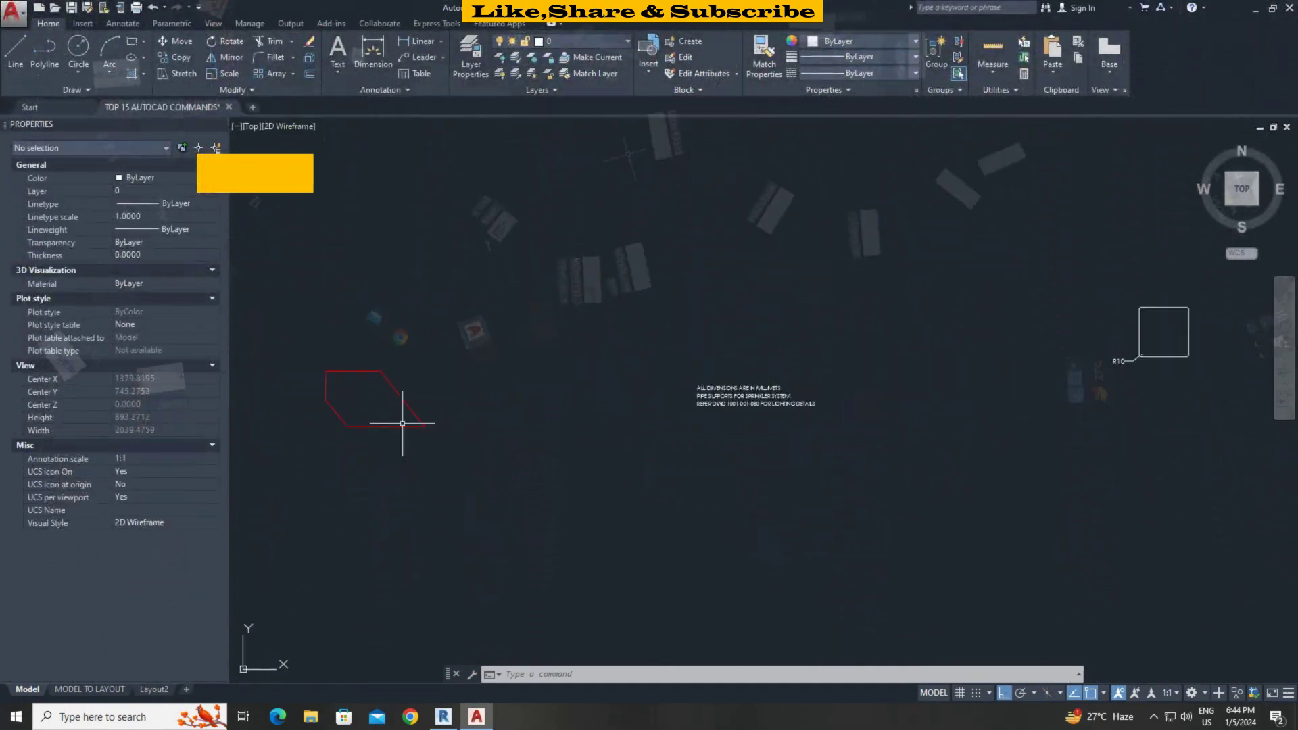
Number the three note lines with TCOUNT, sorted by Y, starting at 1, as prefixes.
{"action": "scroll", "coordinate": [721, 404], "scroll_direction": "up", "scroll_amount": 5}
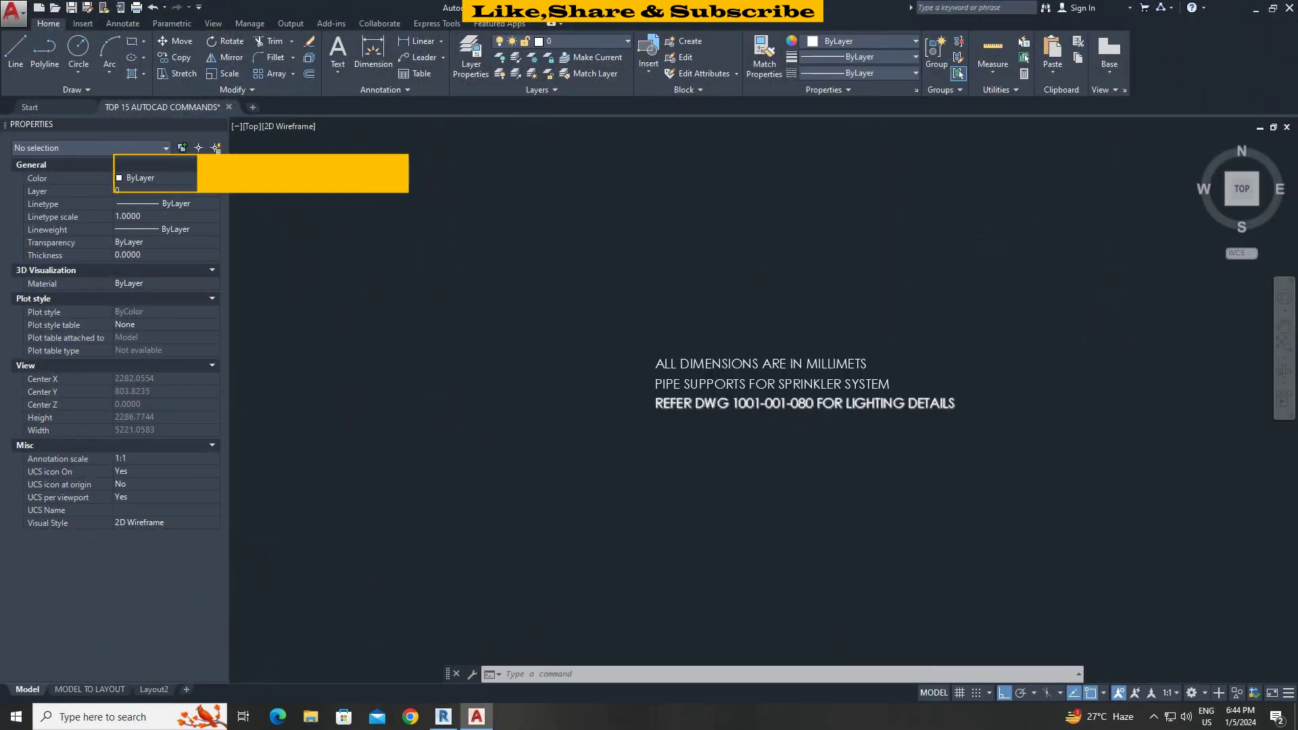
{"action": "scroll", "coordinate": [690, 401], "scroll_direction": "up", "scroll_amount": 2}
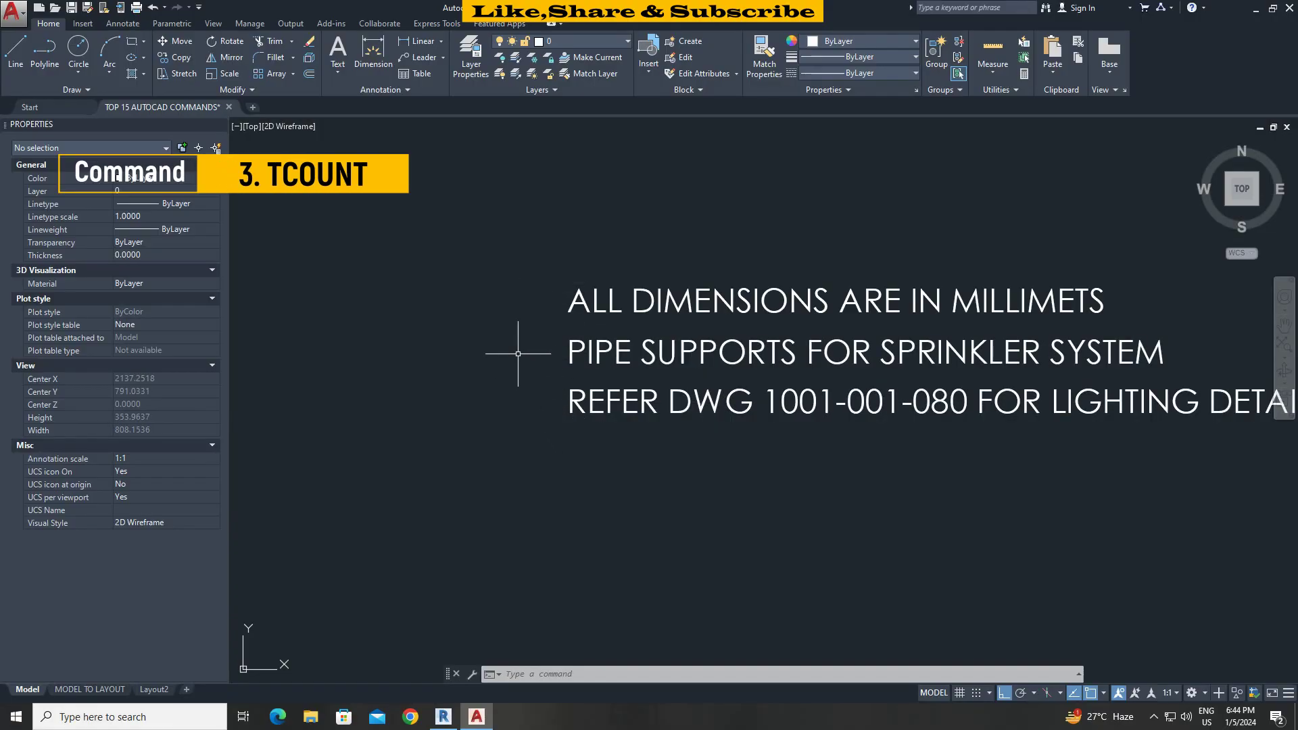
{"action": "type", "text": "TCOUNT"}
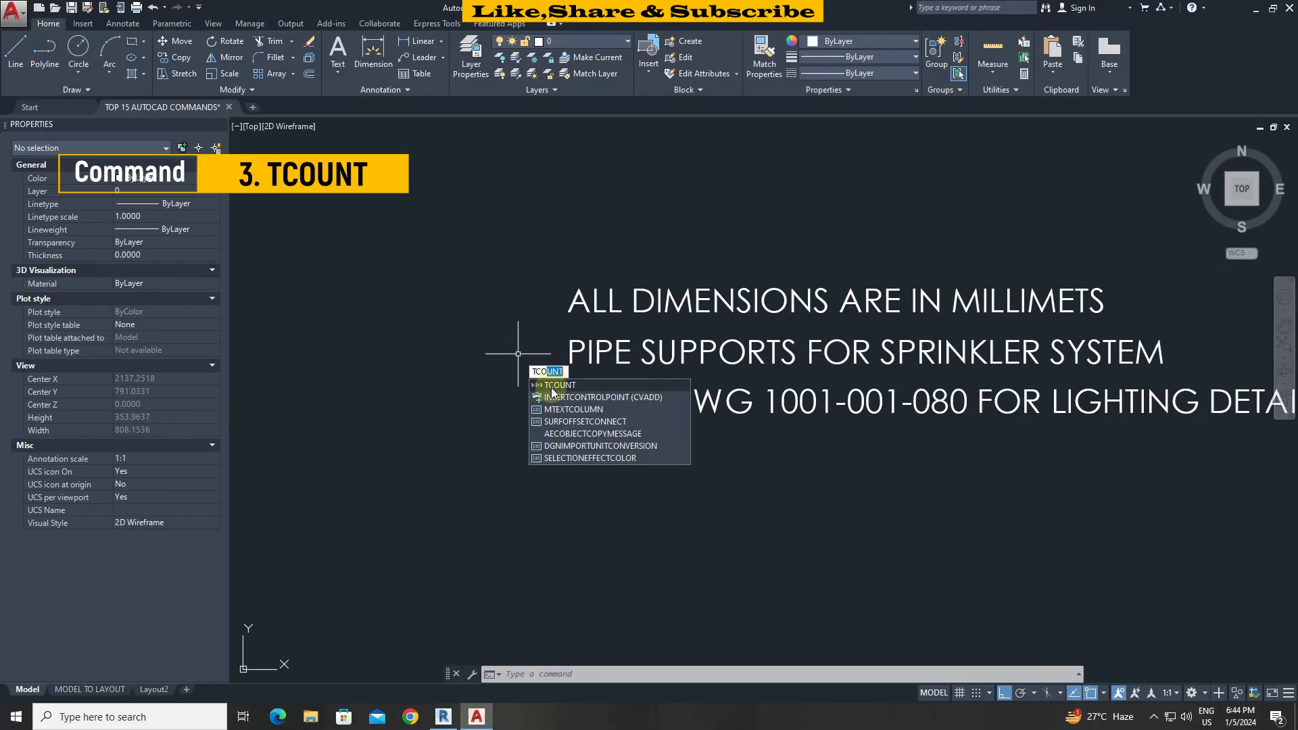
{"action": "left_click", "coordinate": [552, 385]}
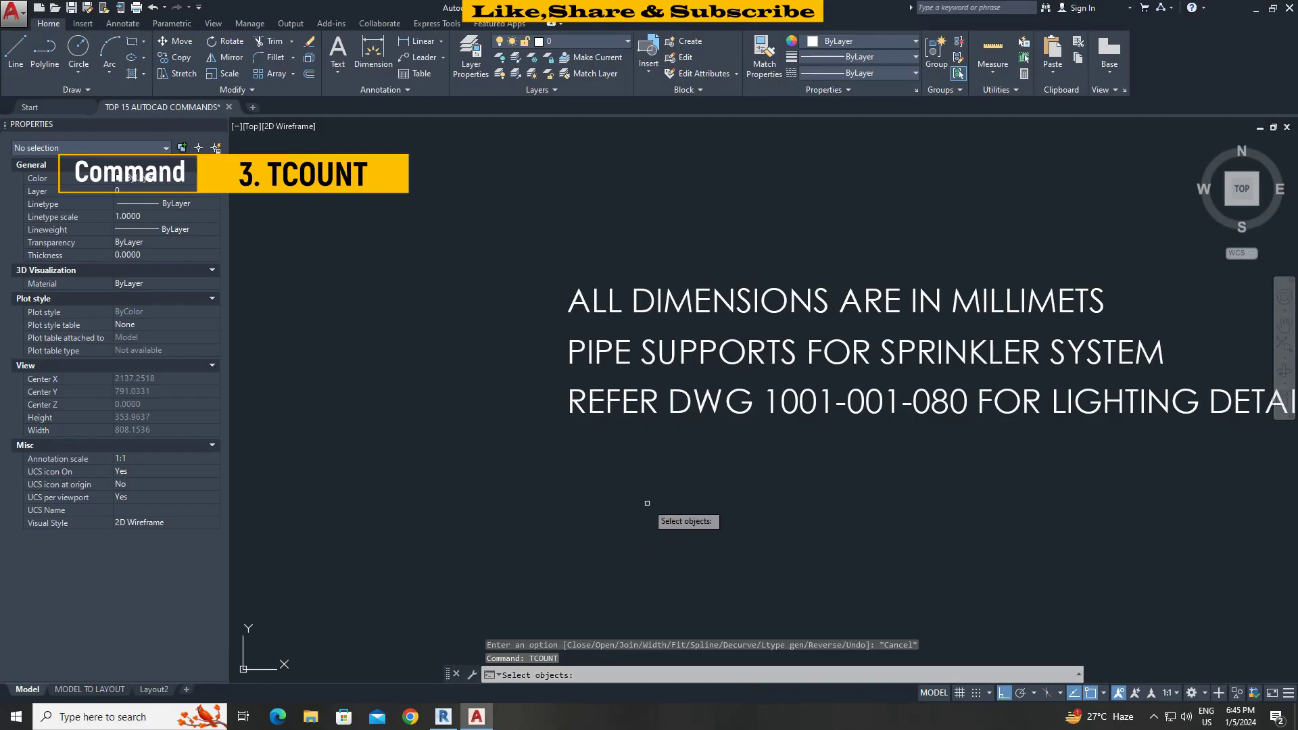
{"action": "left_click", "coordinate": [648, 487]}
{"action": "left_click", "coordinate": [578, 305]}
{"action": "key", "text": "Return"}
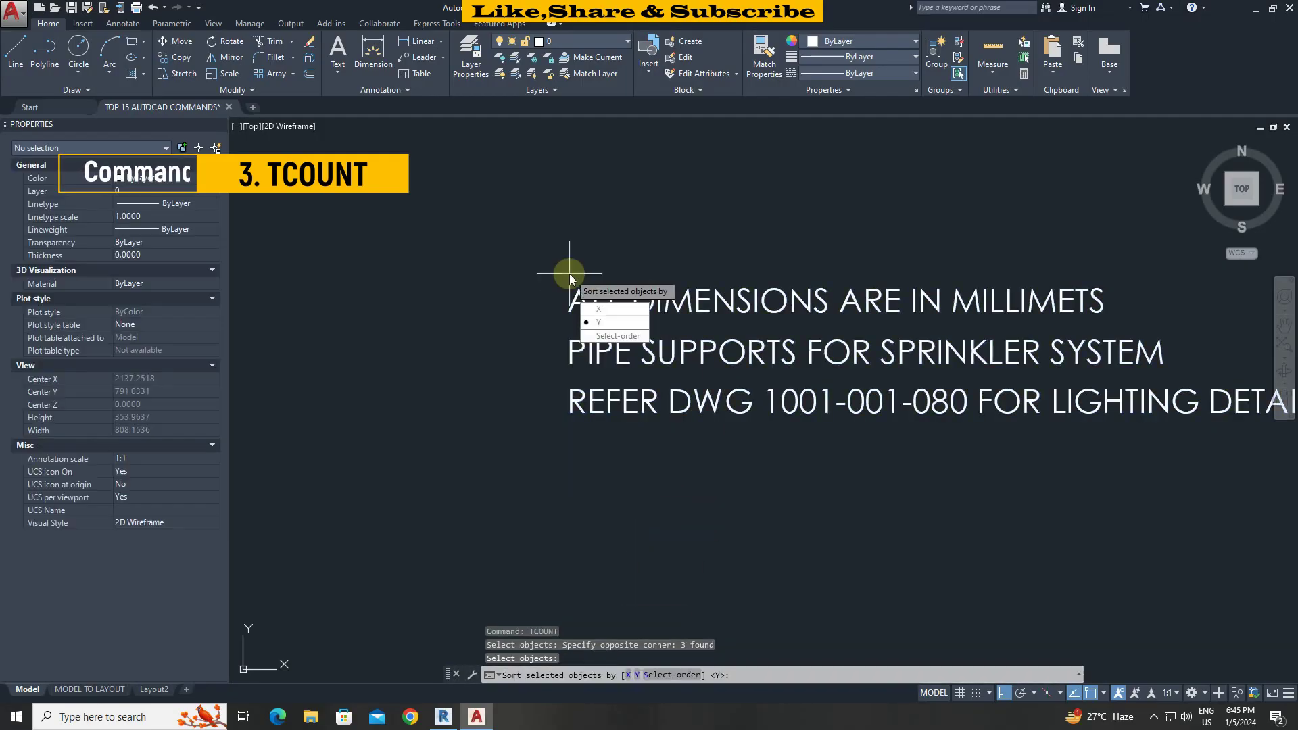
{"action": "left_click", "coordinate": [599, 323]}
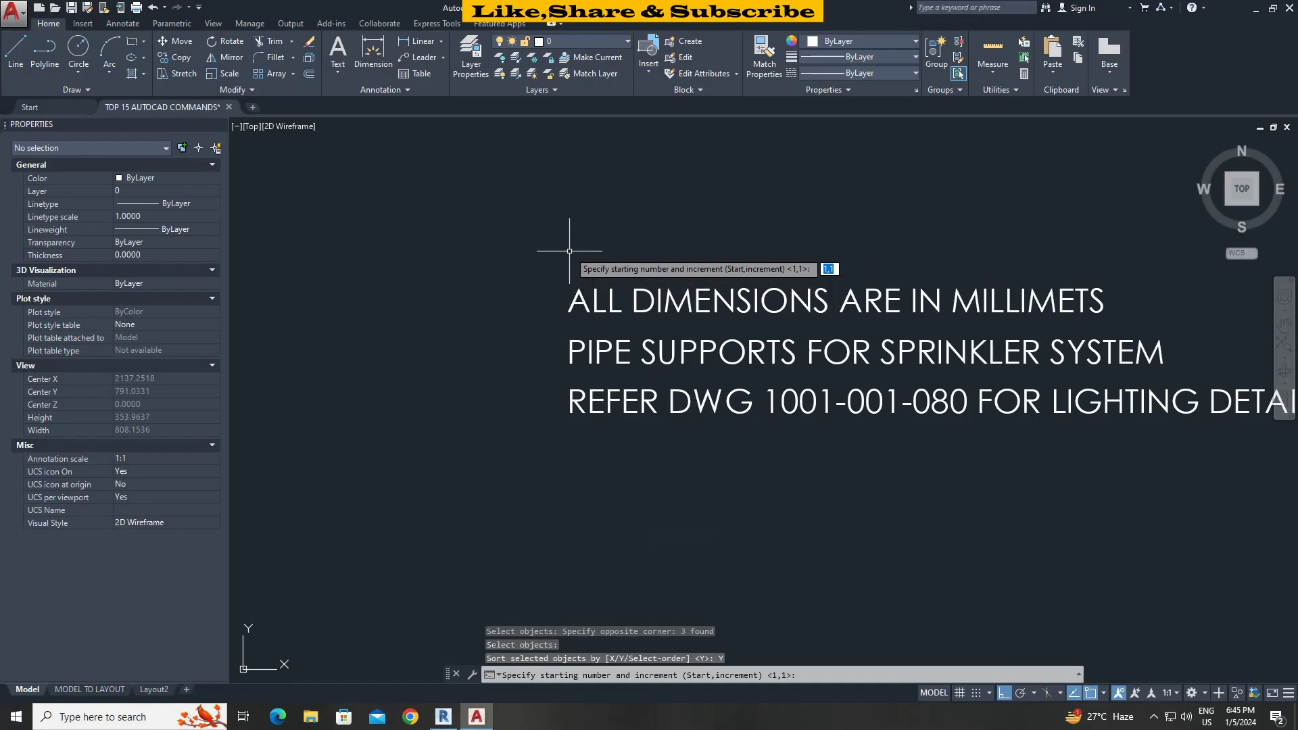
{"action": "left_click", "coordinate": [570, 251]}
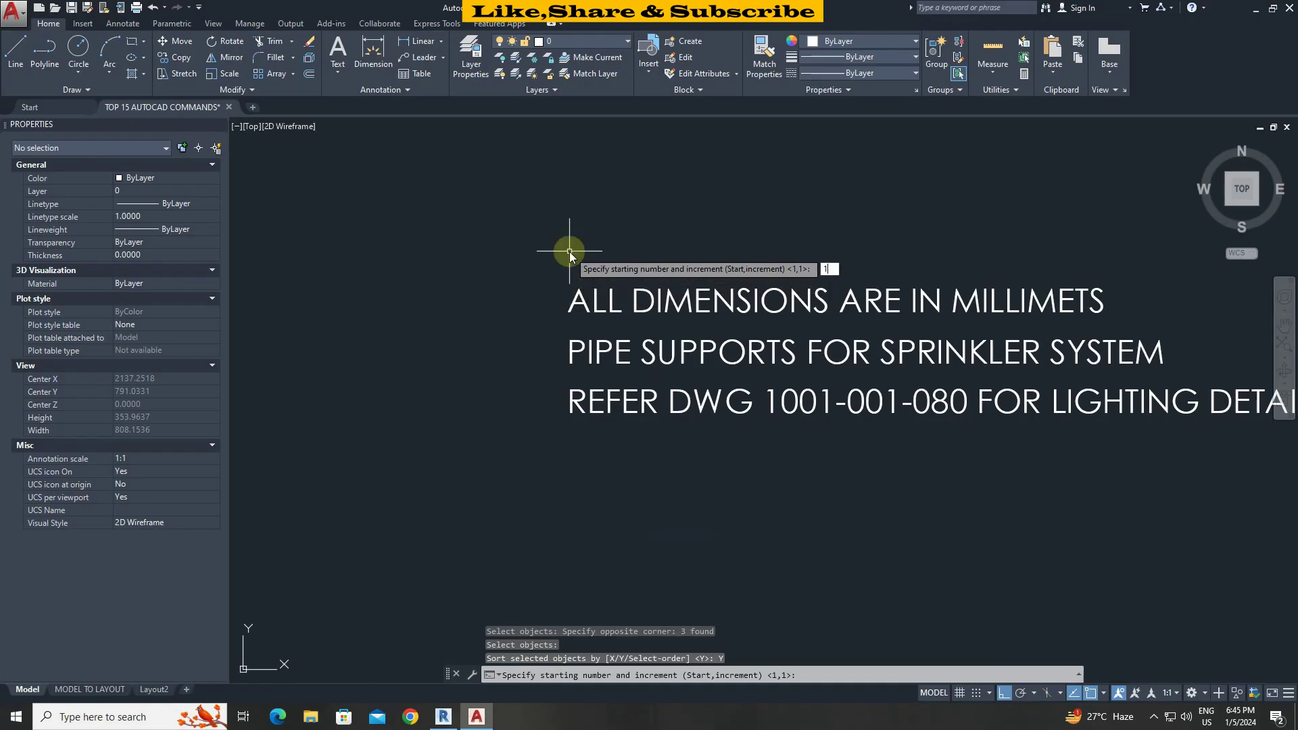
{"action": "key", "text": "Return"}
{"action": "left_click", "coordinate": [605, 303]}
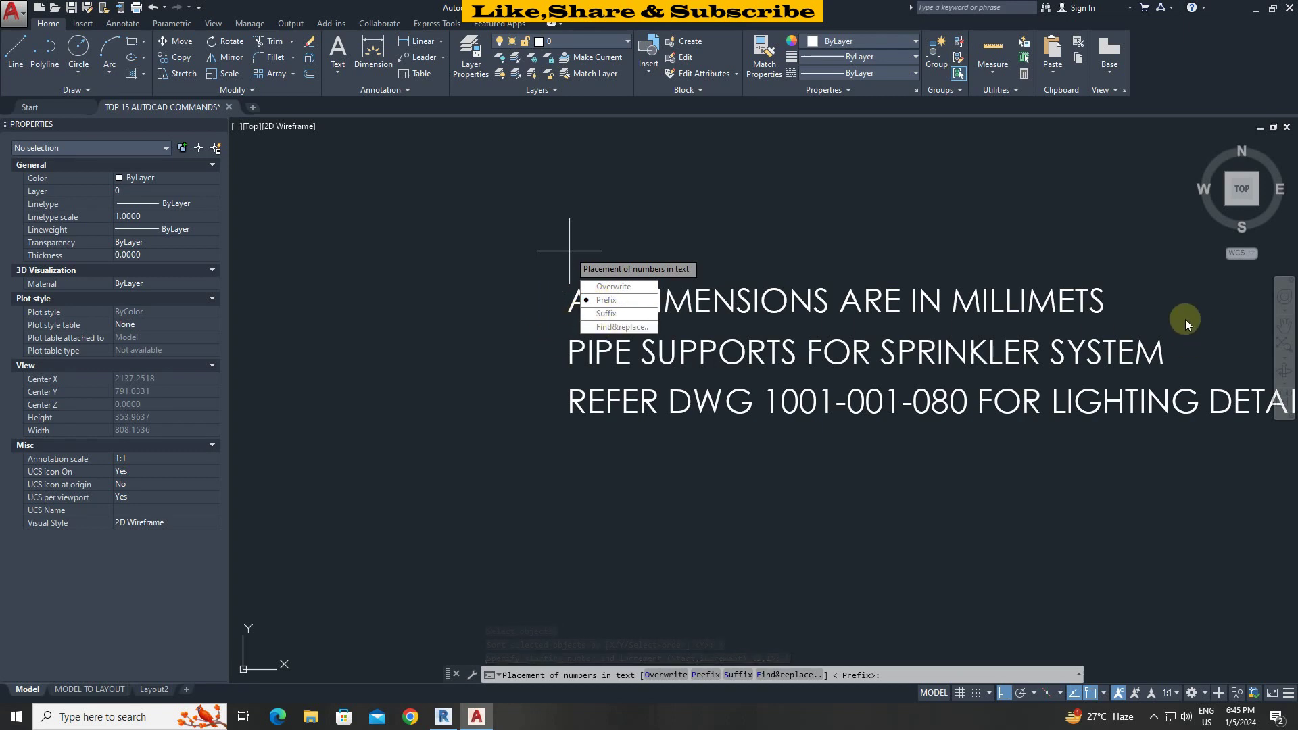
{"action": "left_click", "coordinate": [618, 299]}
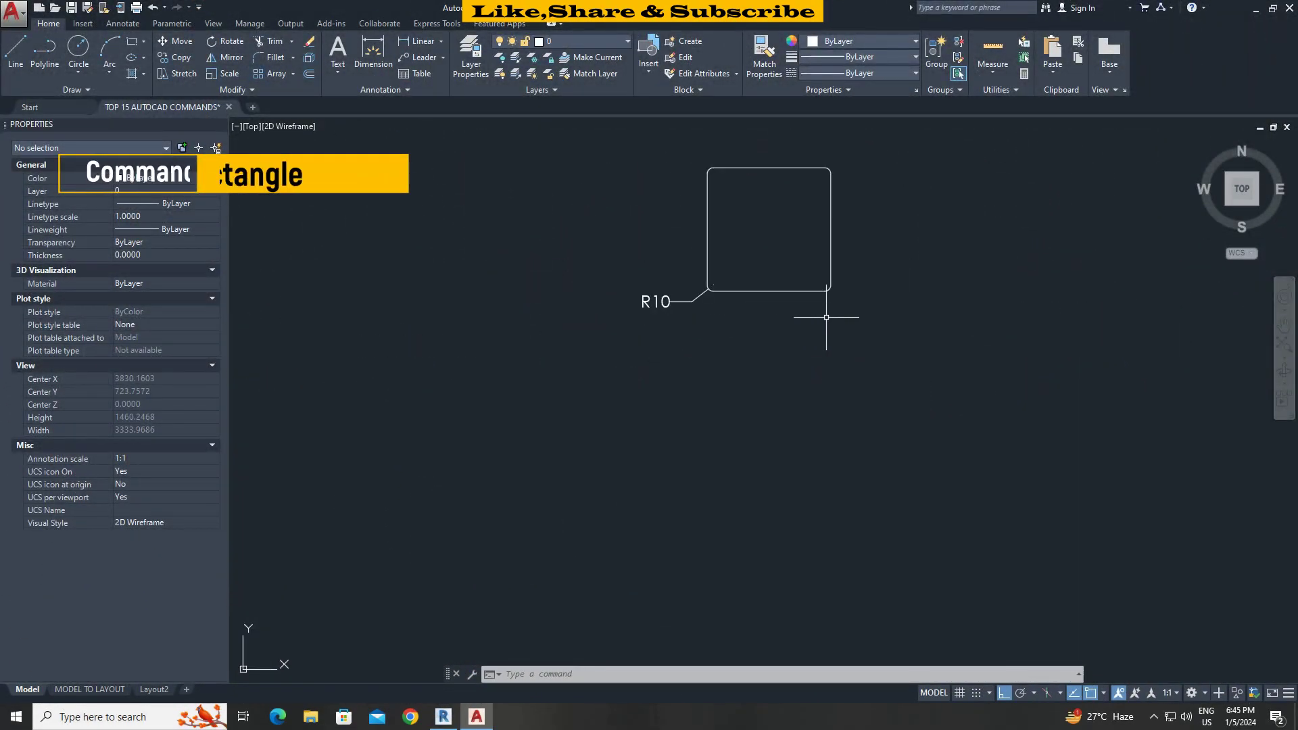
Draw a 200 by 200 rectangle with 10-radius filleted corners.
{"action": "middle_click_drag", "start_coordinate": [821, 327], "coordinate": [826, 368]}
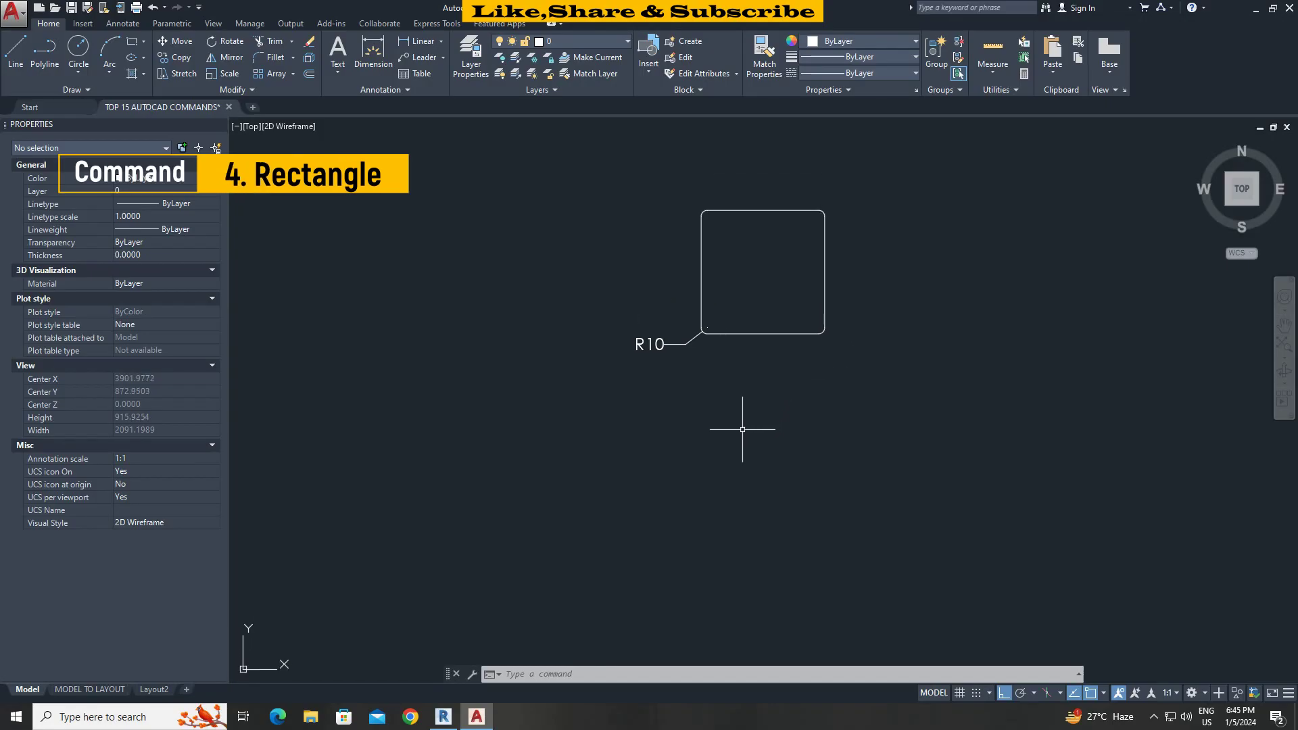
{"action": "mouse_move", "coordinate": [743, 430]}
{"action": "middle_mouse_down"}
{"action": "mouse_move", "coordinate": [737, 455]}
{"action": "mouse_move", "coordinate": [721, 387]}
{"action": "middle_mouse_up"}
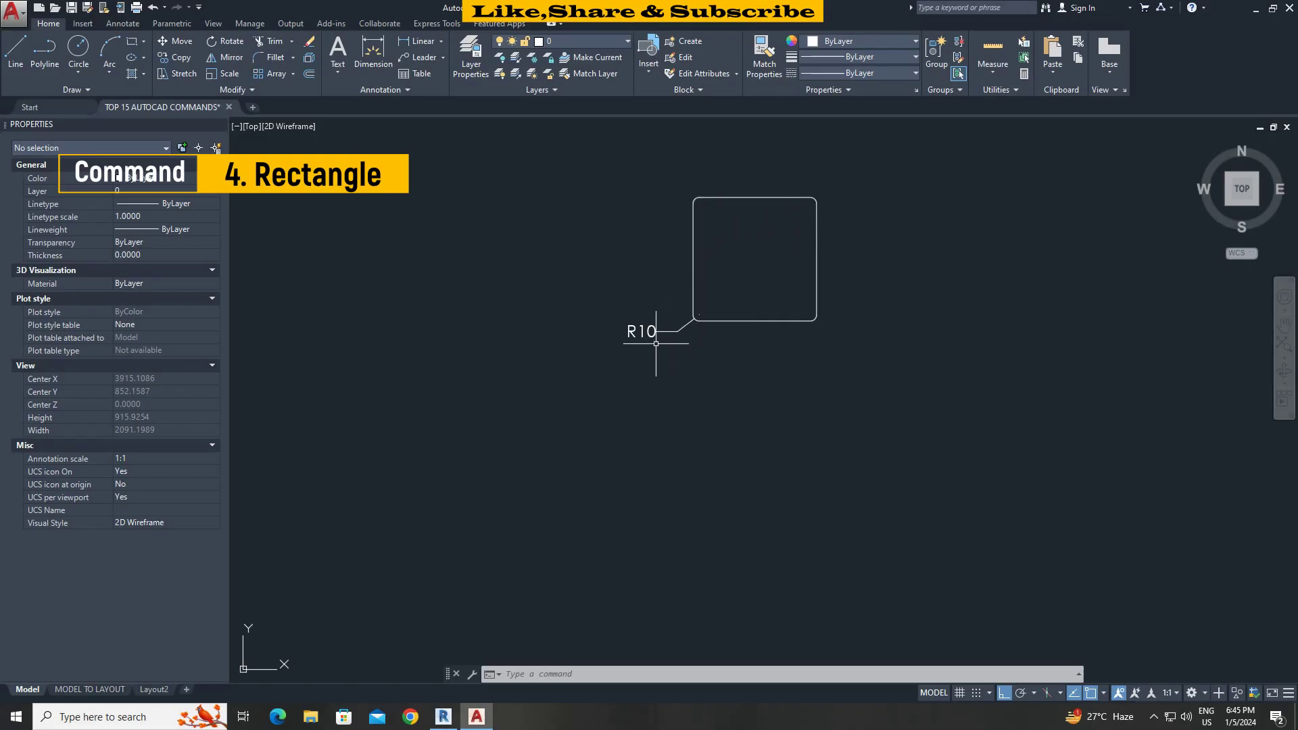
{"action": "type", "text": "rec"}
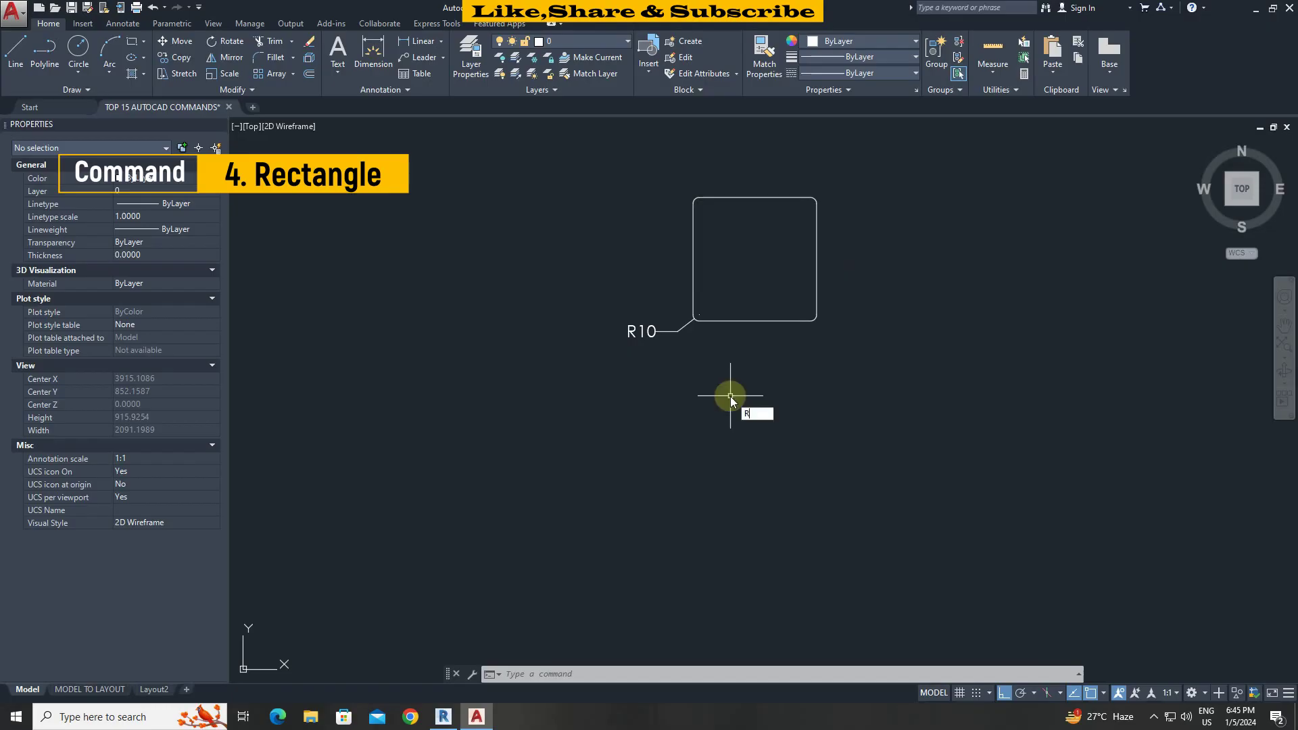
{"action": "key", "text": "Return"}
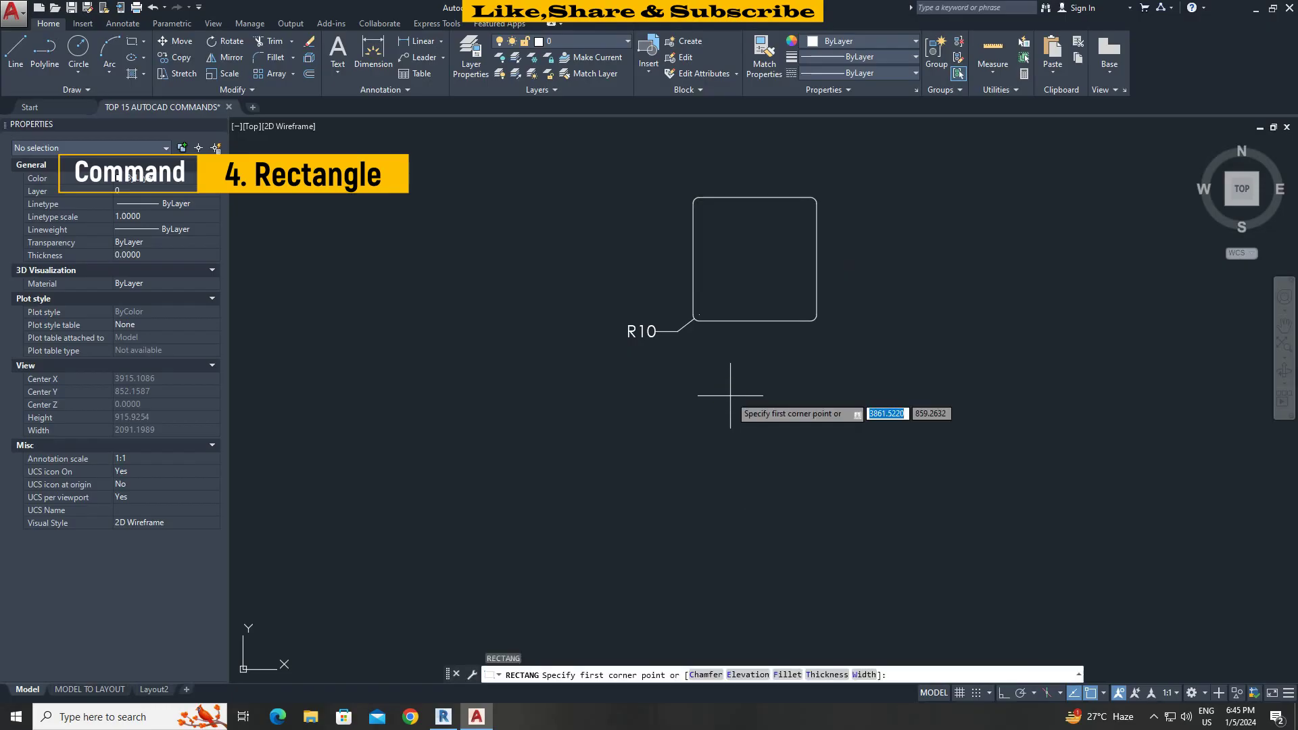
{"action": "left_click", "coordinate": [784, 675]}
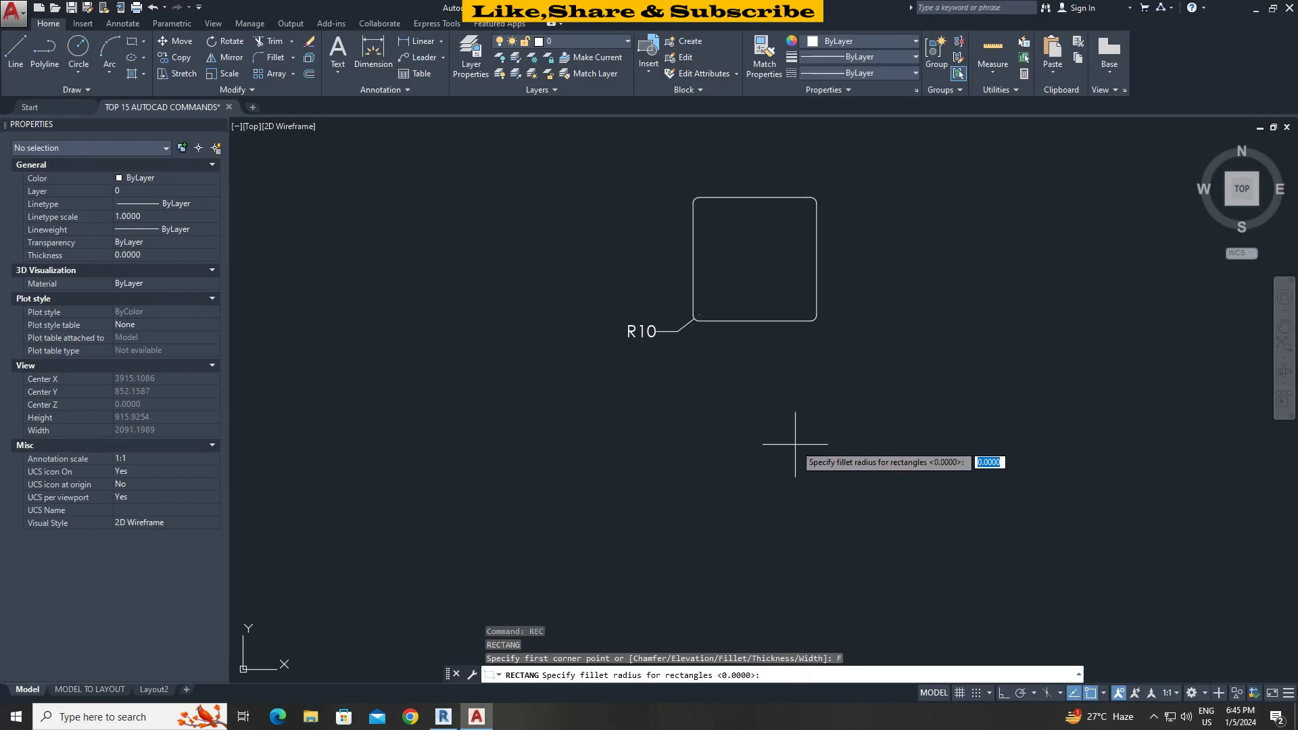
{"action": "type", "text": "10"}
{"action": "key", "text": "Return"}
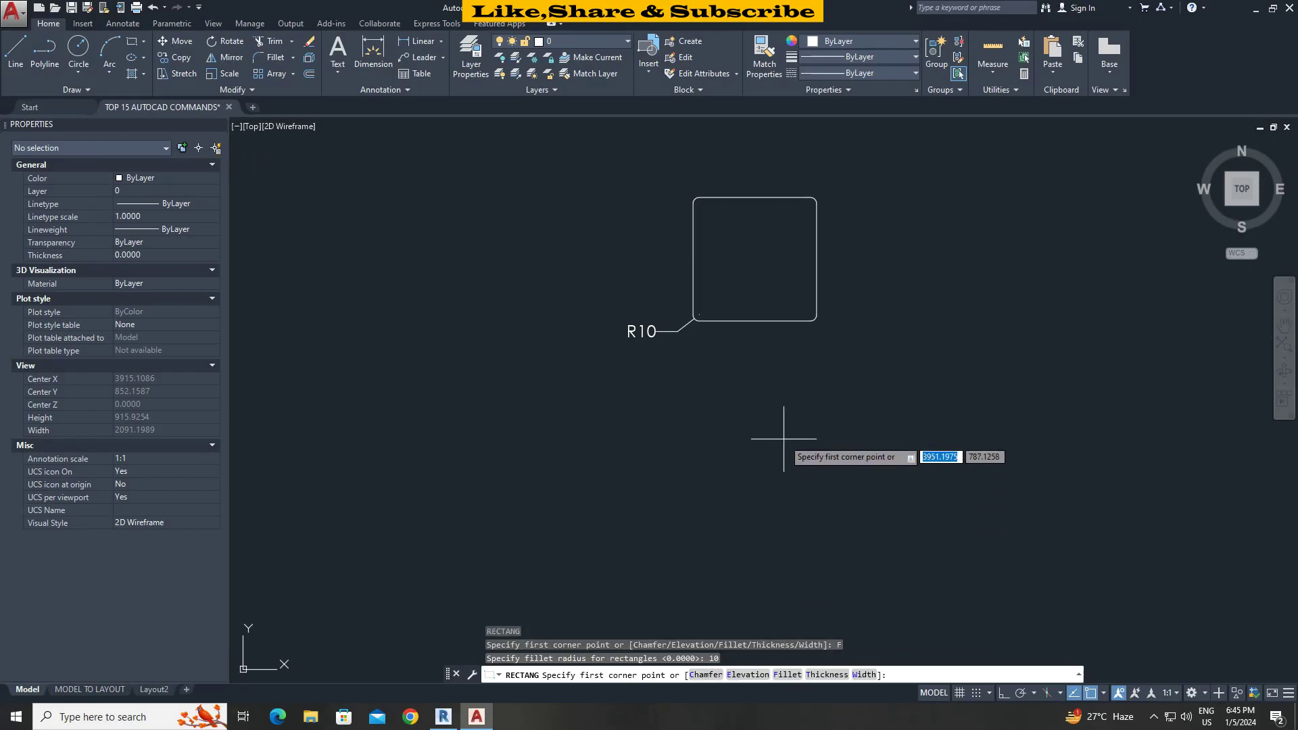
{"action": "left_click", "coordinate": [696, 406]}
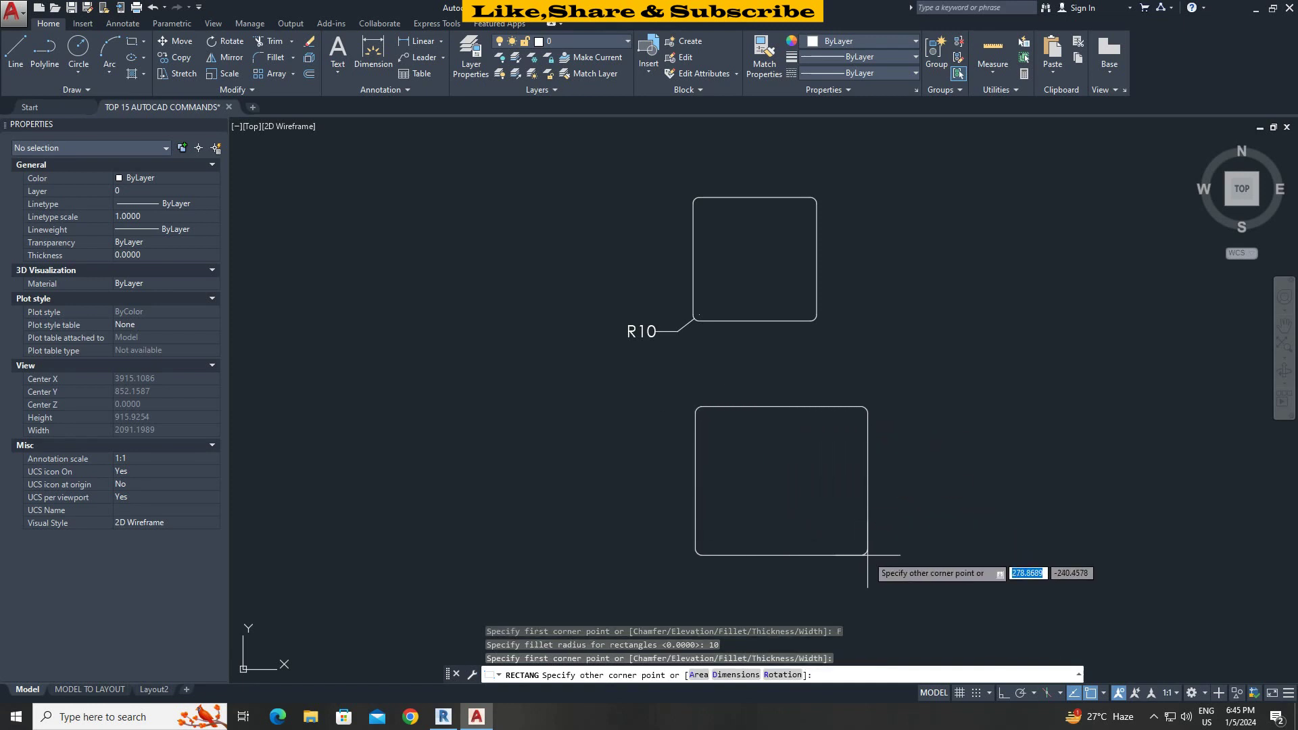
{"action": "type", "text": "@"}
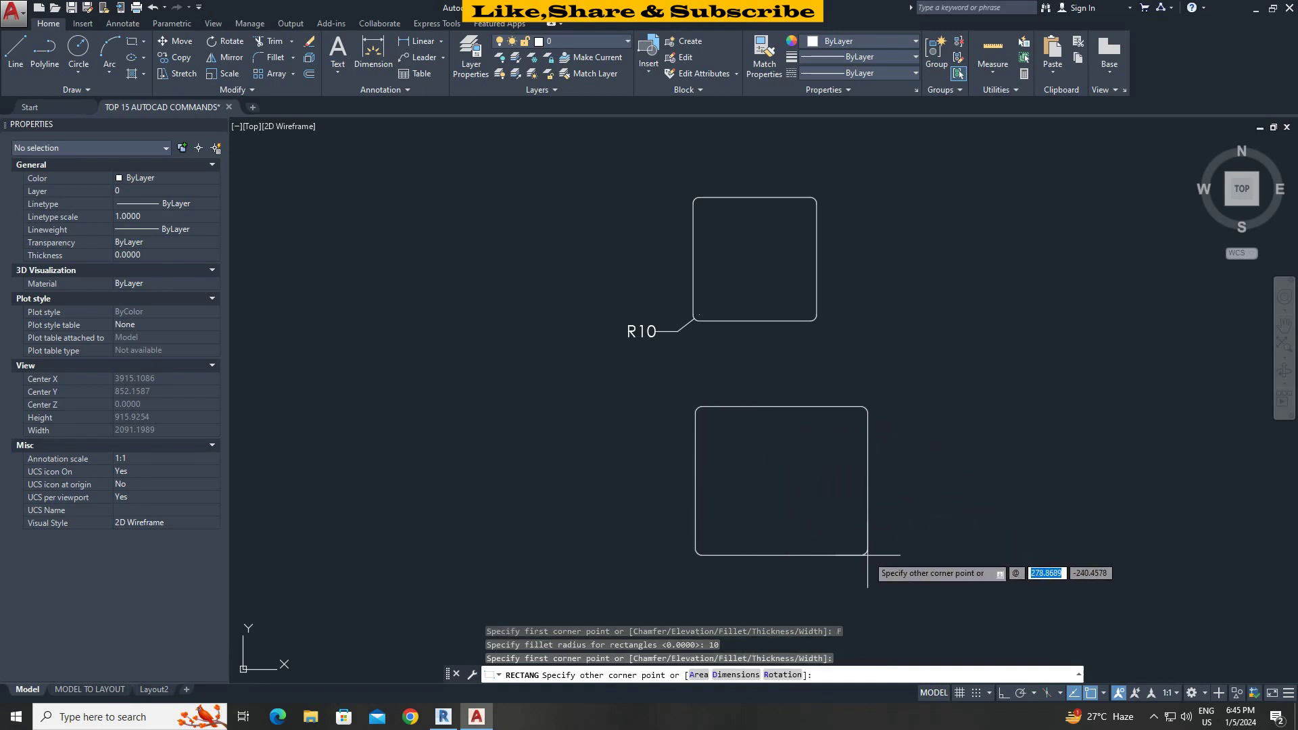
{"action": "type", "text": "200"}
{"action": "key", "text": "Tab"}
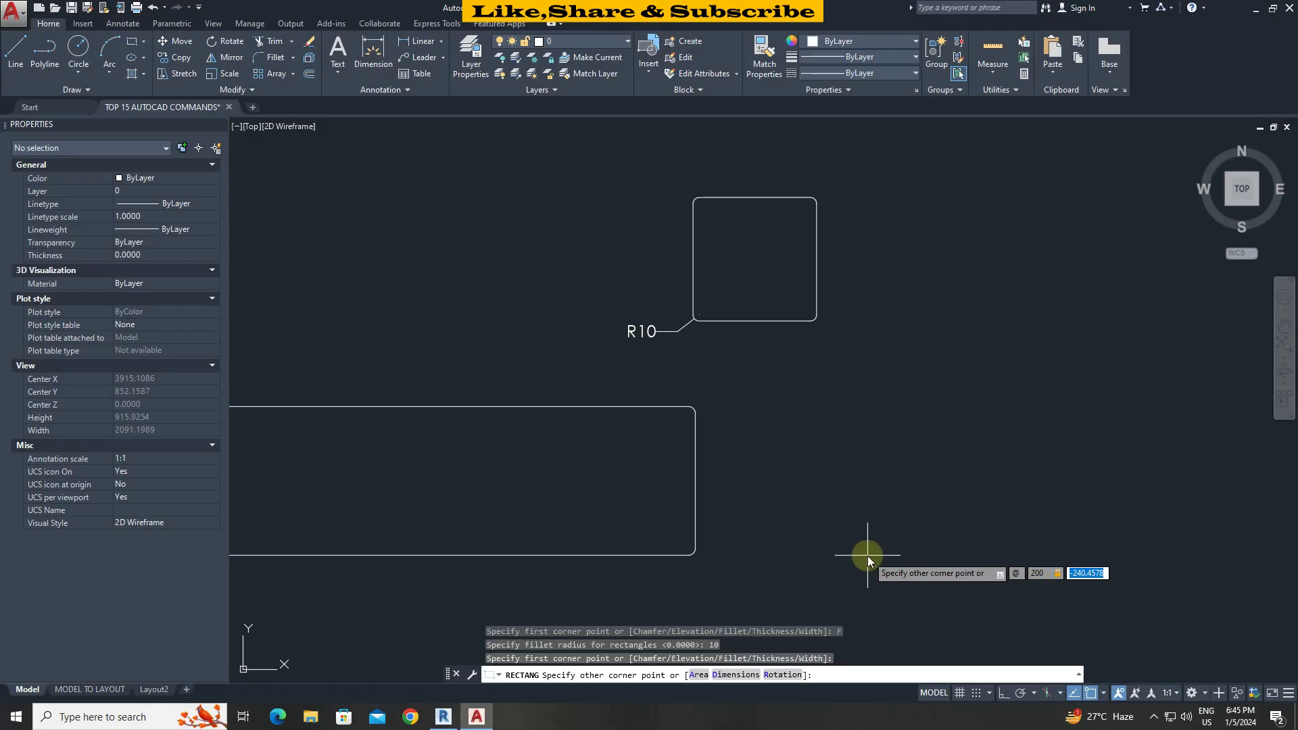
{"action": "type", "text": "200"}
{"action": "key", "text": "Return"}
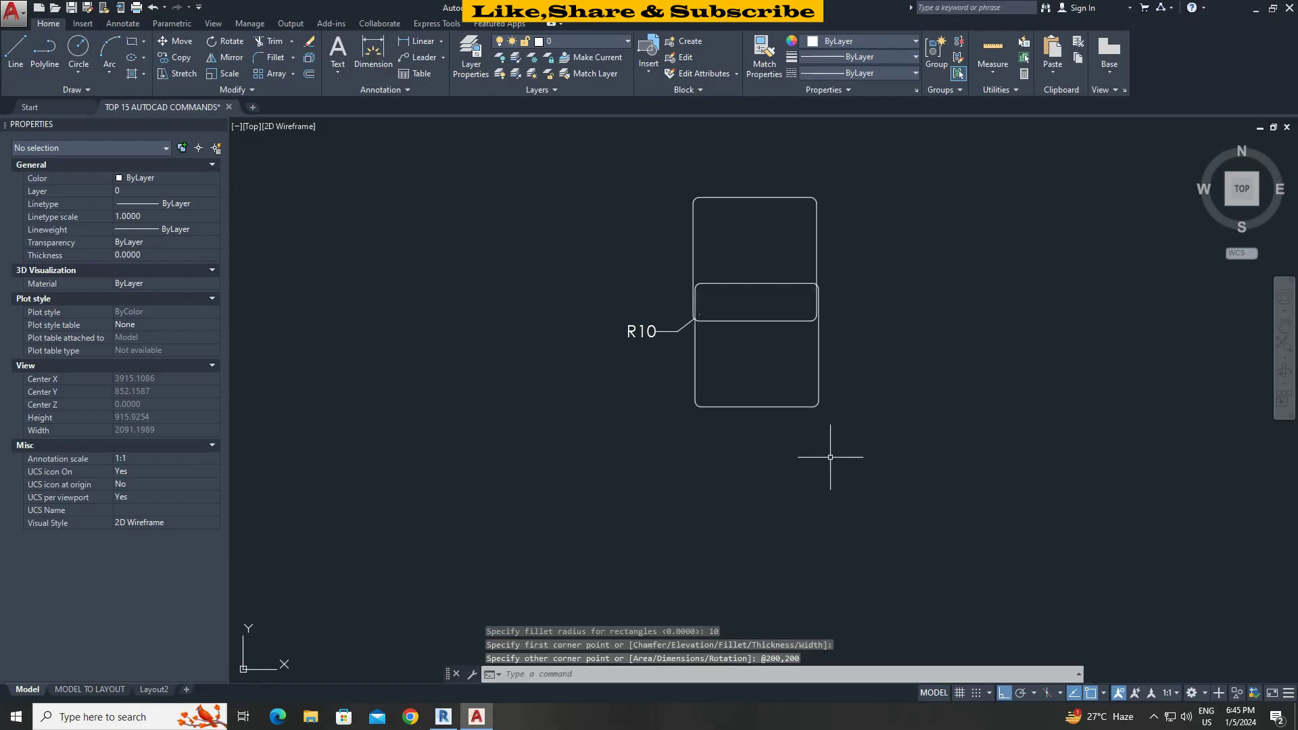
Move the new rectangle below the original one.
{"action": "left_click", "coordinate": [834, 458]}
{"action": "left_click", "coordinate": [771, 377]}
{"action": "type", "text": "m"}
{"action": "key", "text": "Return"}
{"action": "left_click", "coordinate": [819, 407]}
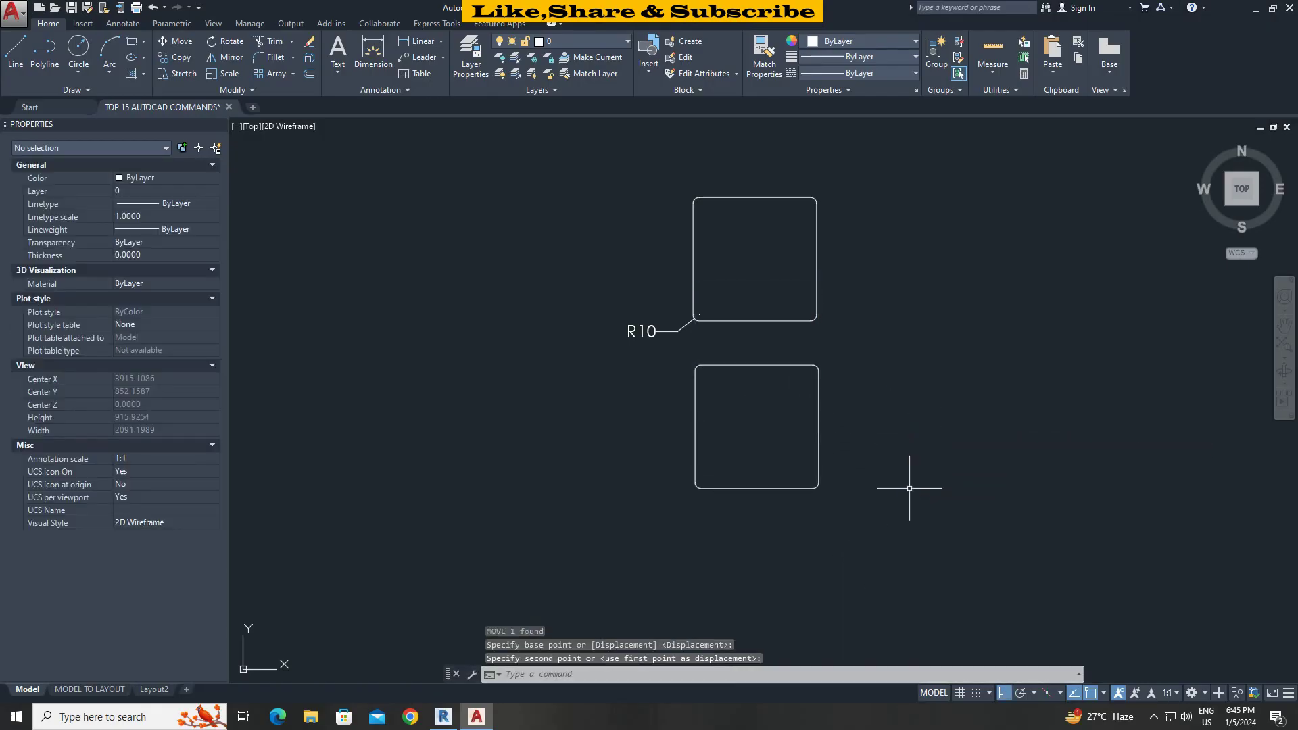
Label the lower rectangle's corner R10 by matching the upper R10 dimension's properties.
{"action": "type", "text": "dra"}
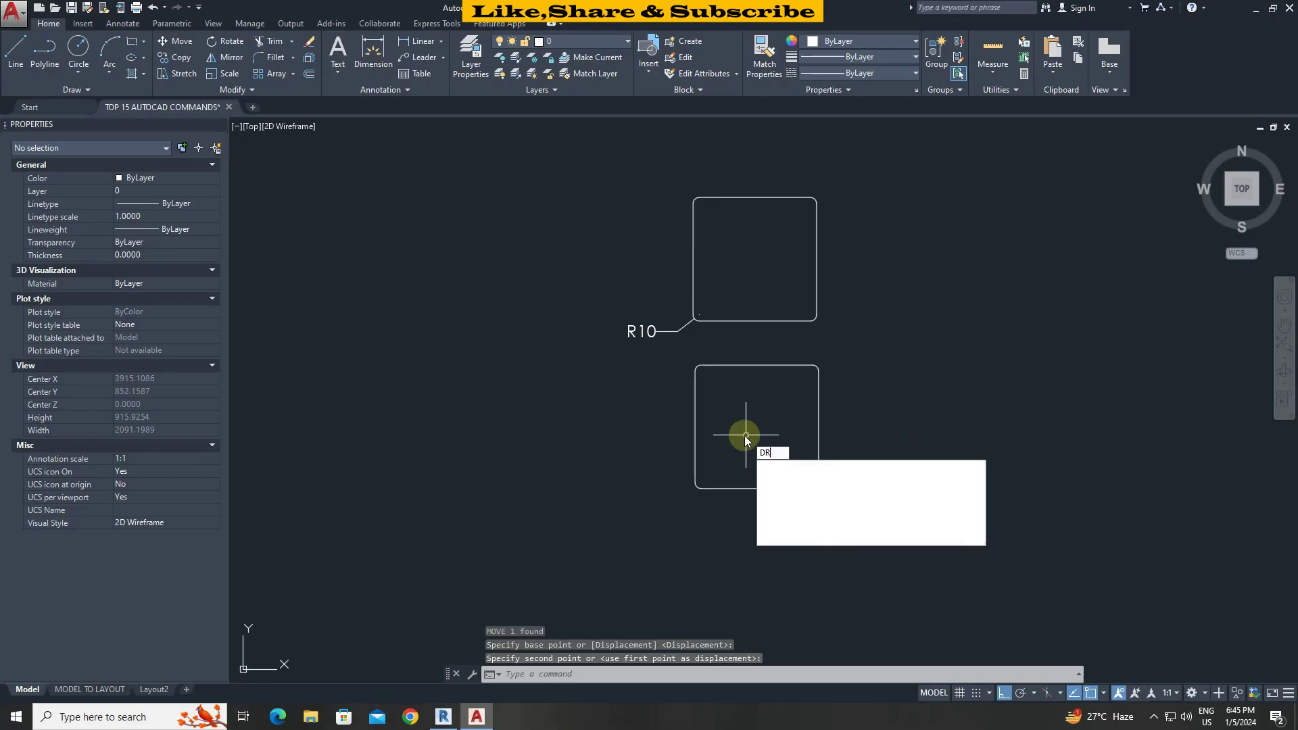
{"action": "key", "text": "Return"}
{"action": "left_click", "coordinate": [697, 371]}
{"action": "key", "text": "Escape"}
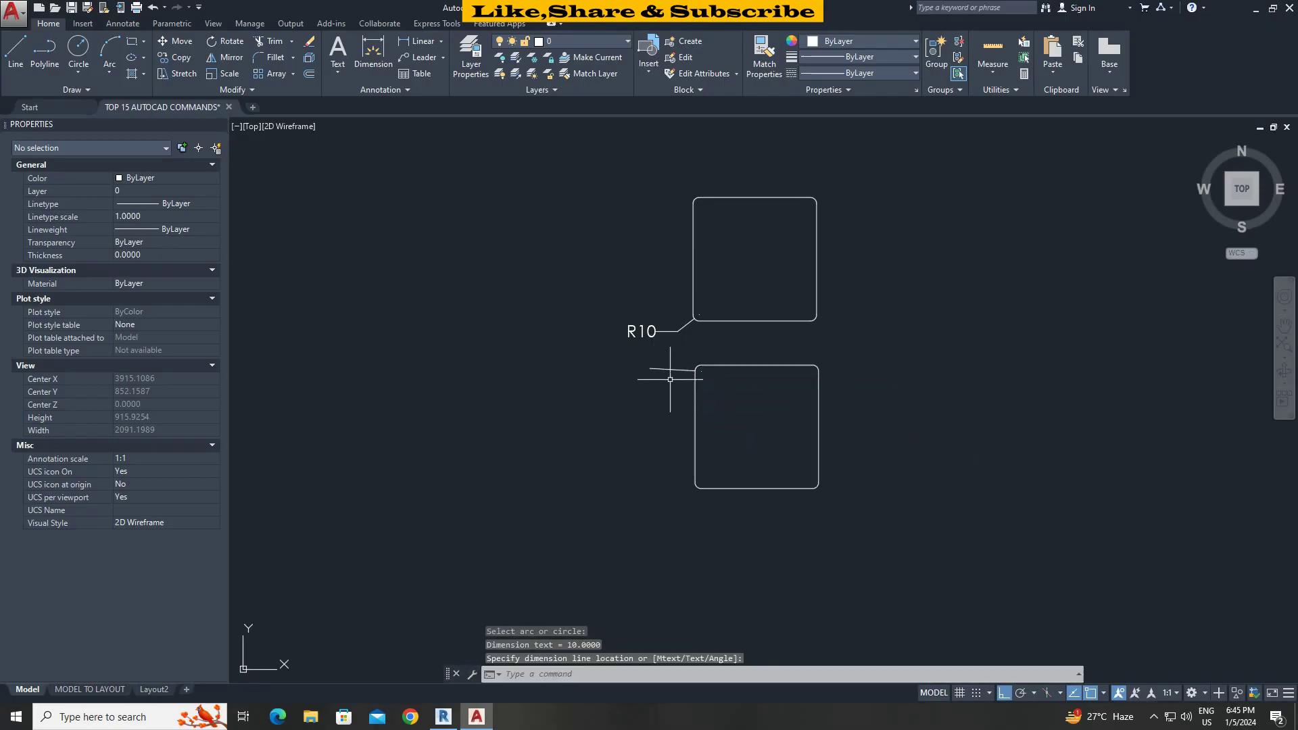
{"action": "type", "text": "ma"}
{"action": "key", "text": "Return"}
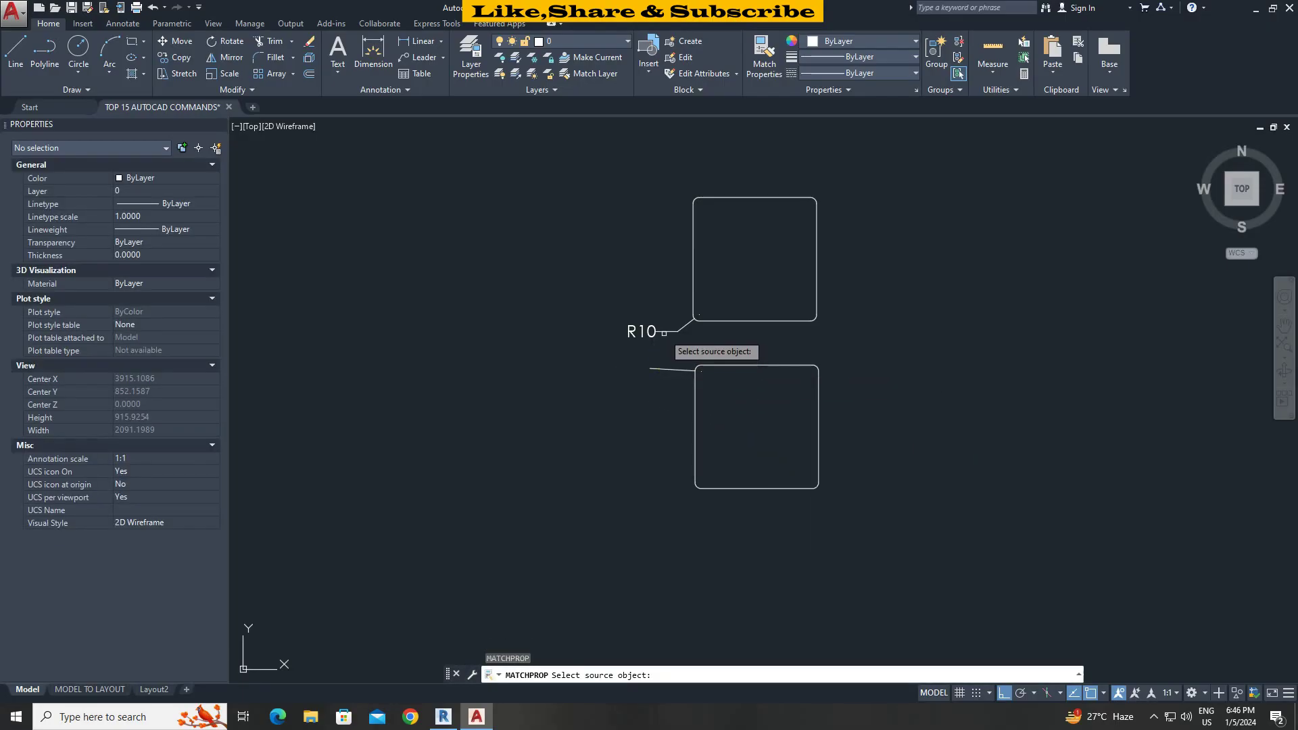
{"action": "left_click", "coordinate": [677, 352]}
{"action": "left_click", "coordinate": [684, 326]}
{"action": "left_click", "coordinate": [677, 356]}
{"action": "left_click", "coordinate": [653, 382]}
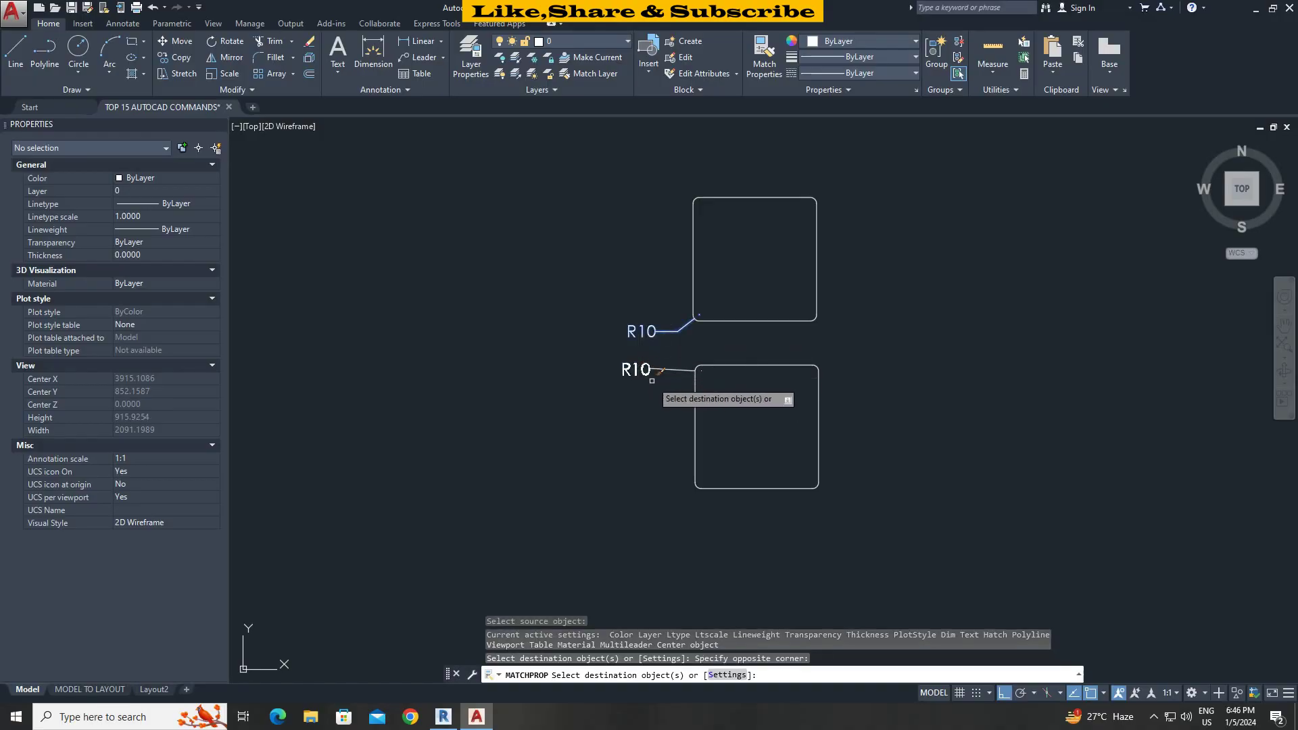
{"action": "key", "text": "Escape"}
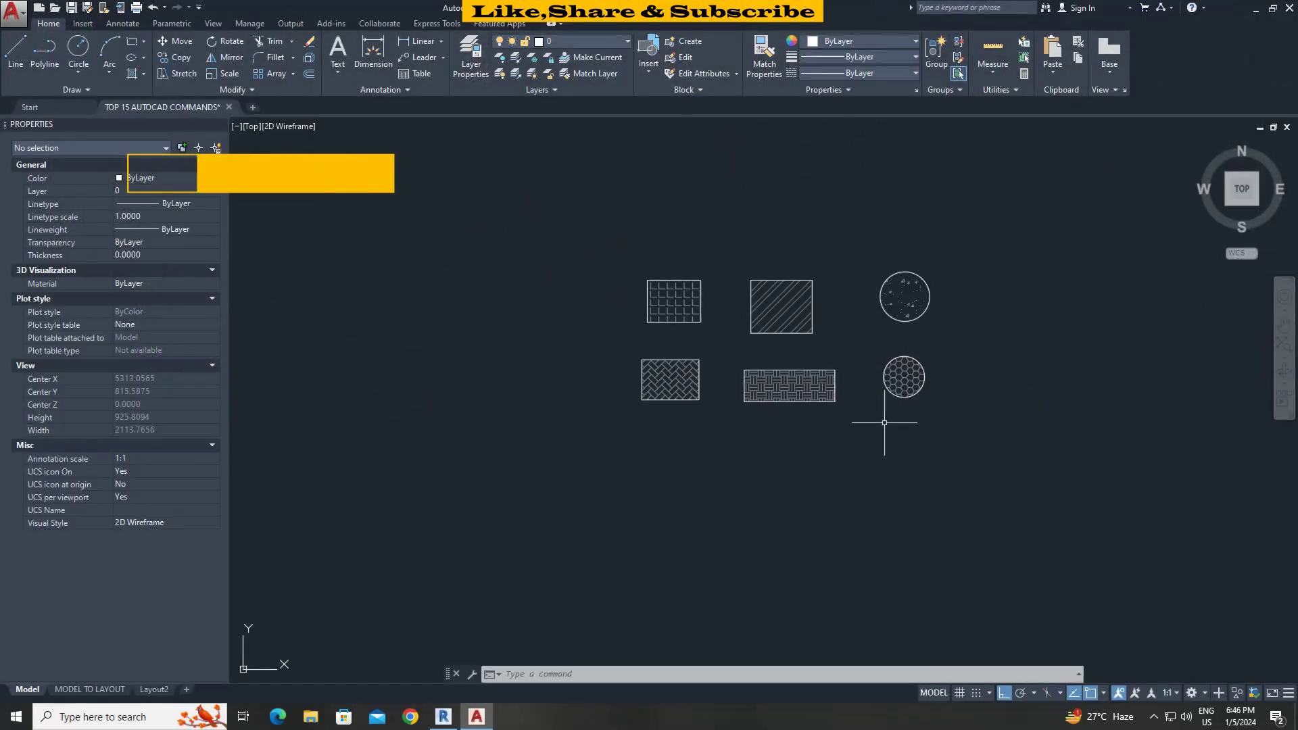
{"action": "scroll", "coordinate": [861, 406], "scroll_direction": "up", "scroll_amount": 3}
{"action": "middle_click_drag", "start_coordinate": [884, 426], "coordinate": [896, 453]}
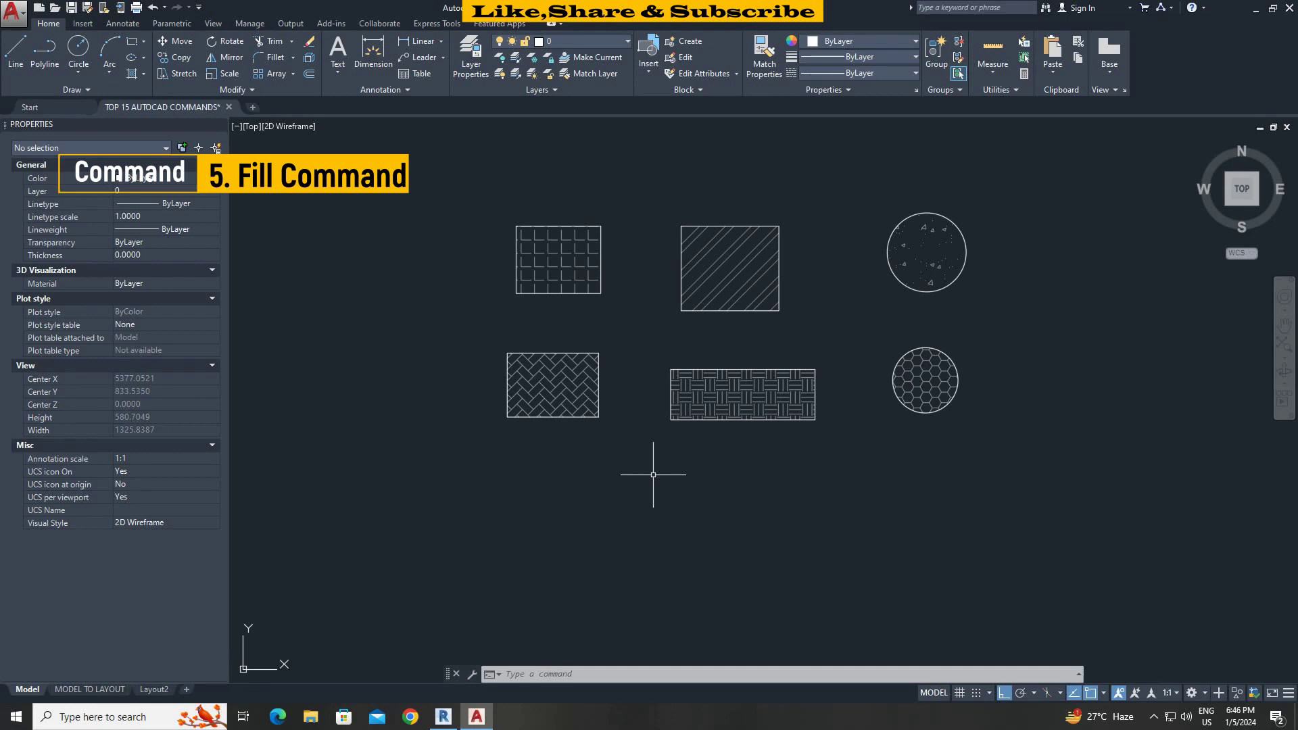
{"action": "type", "text": "FILL"}
{"action": "key", "text": "Return"}
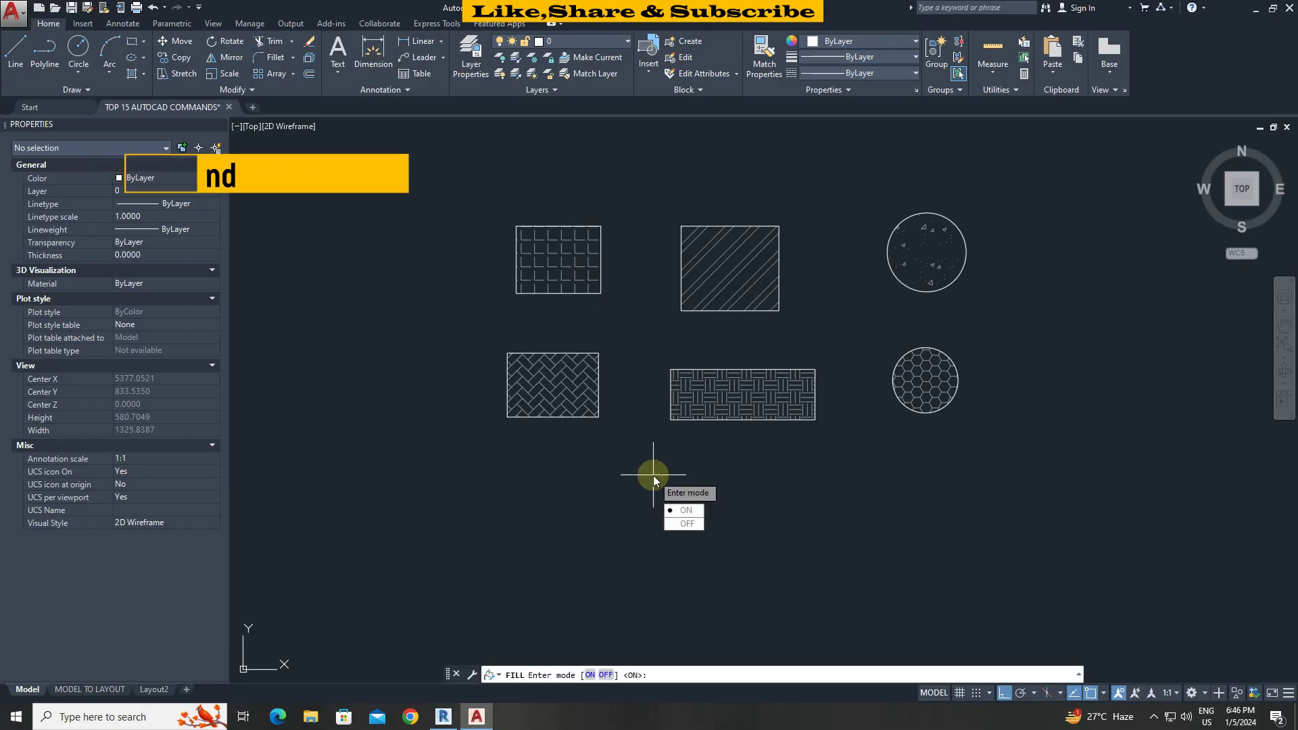
{"action": "left_click", "coordinate": [686, 524]}
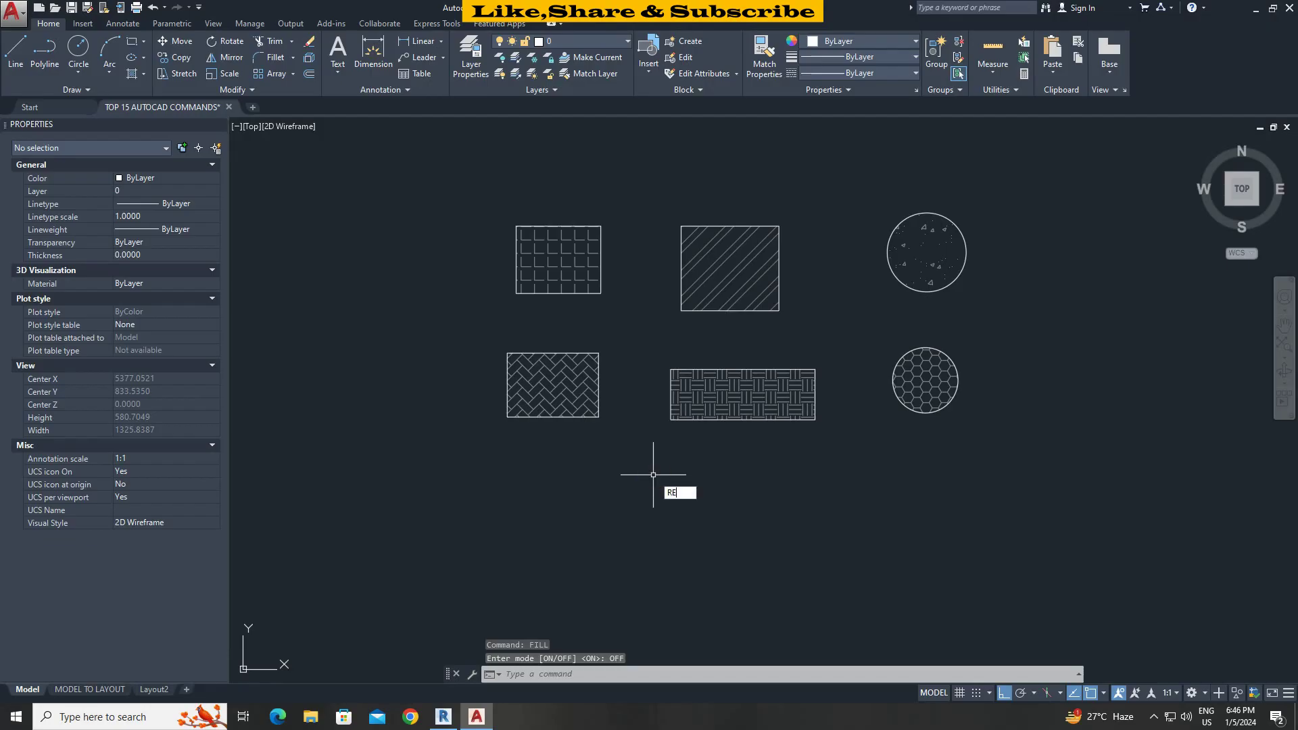
{"action": "type", "text": "RE"}
{"action": "key", "text": "Return"}
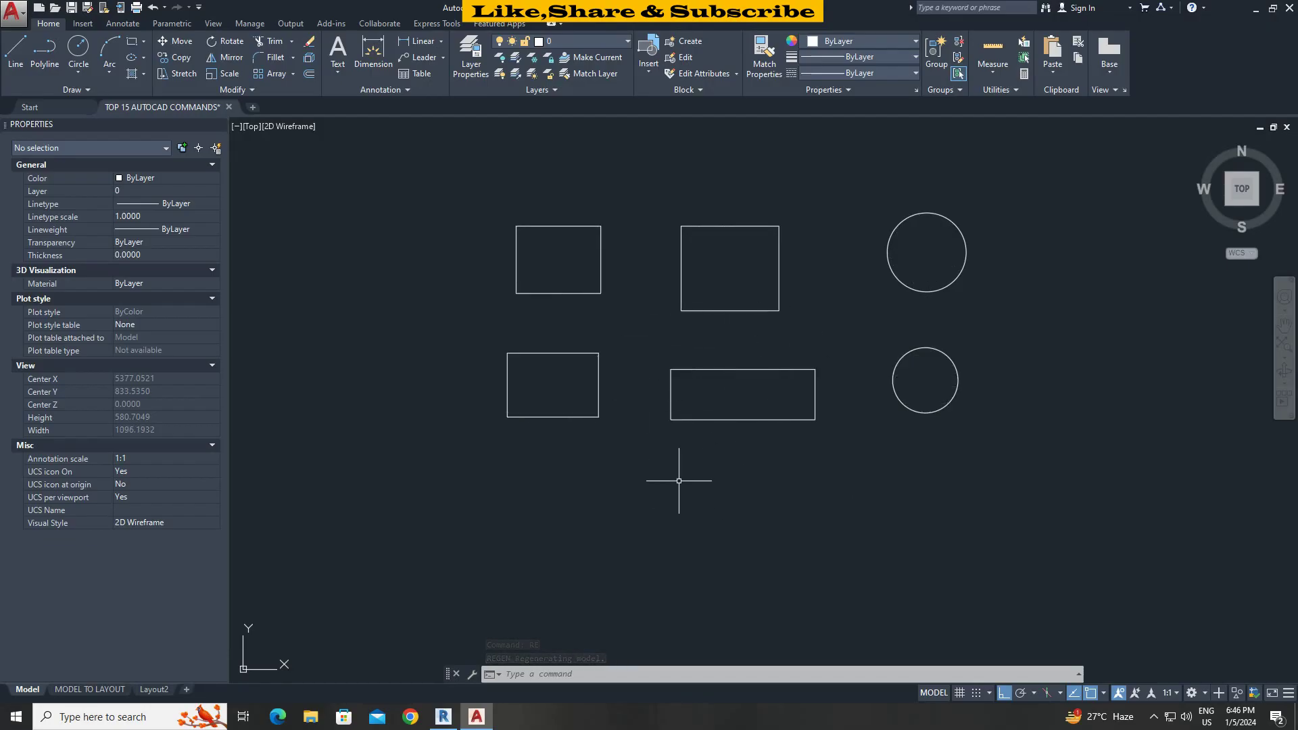
{"action": "type", "text": "FILL"}
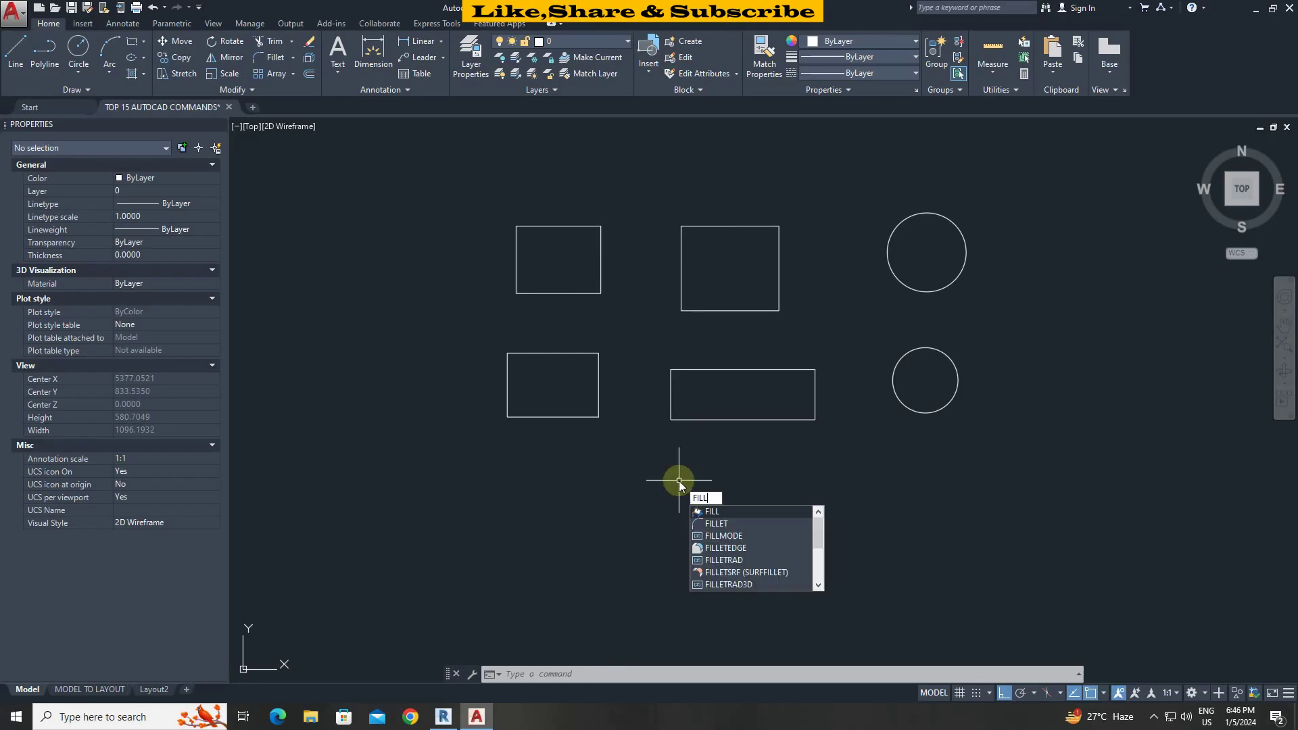
{"action": "key", "text": "Return"}
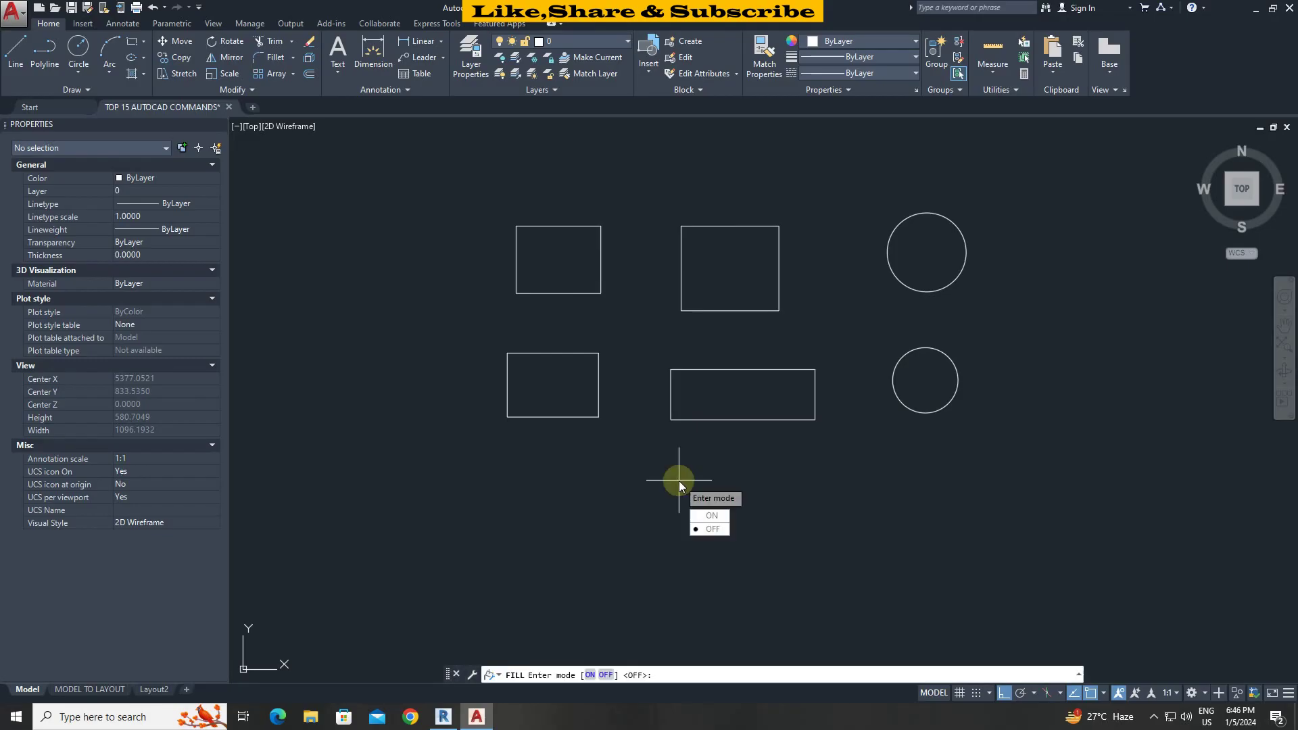
{"action": "left_click", "coordinate": [712, 516]}
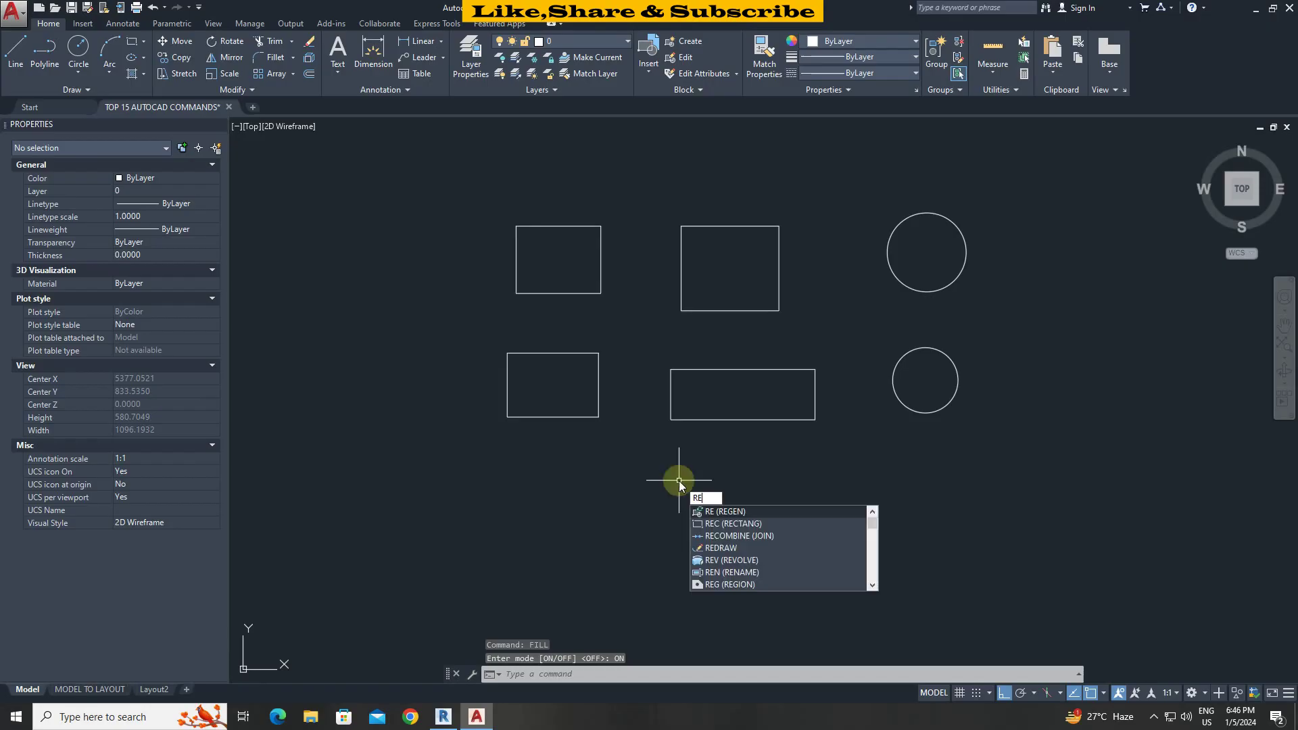
{"action": "key", "text": "Return"}
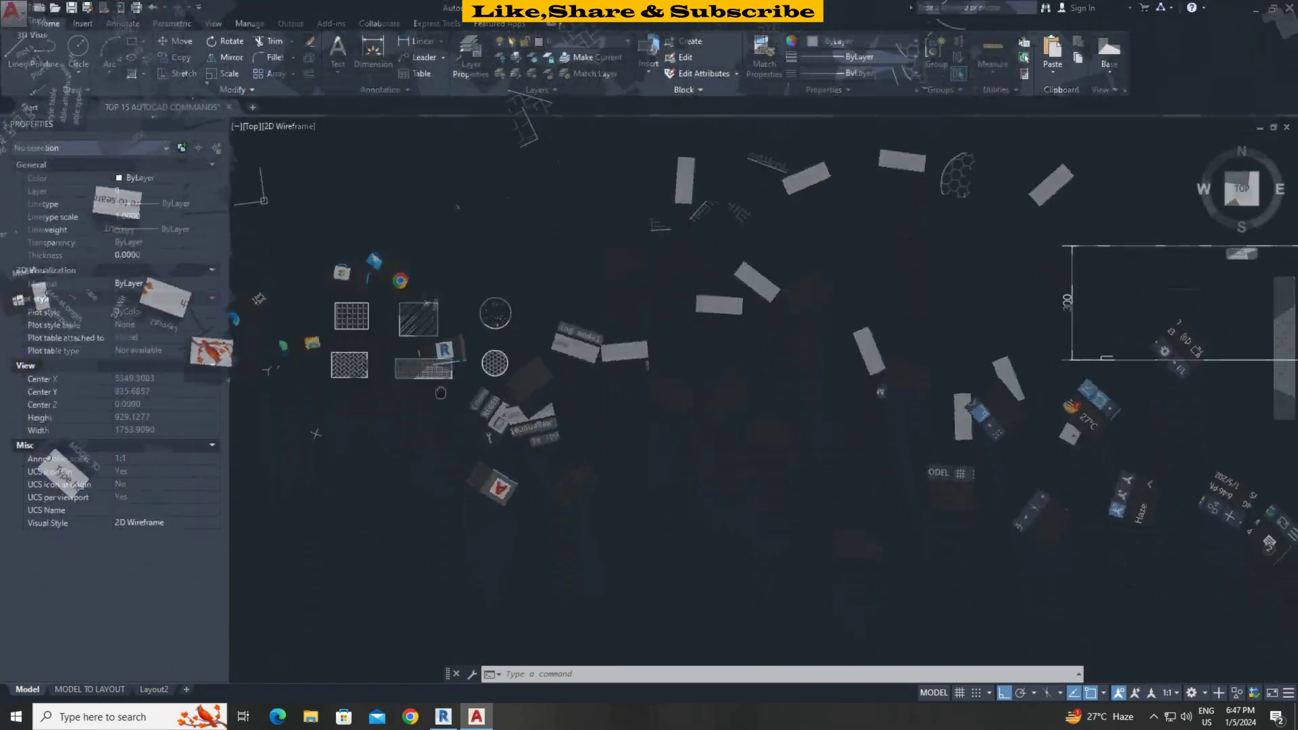
Copy the small L step's two lines, using its corner as the base point.
{"action": "scroll", "coordinate": [916, 376], "scroll_direction": "up", "scroll_amount": 5}
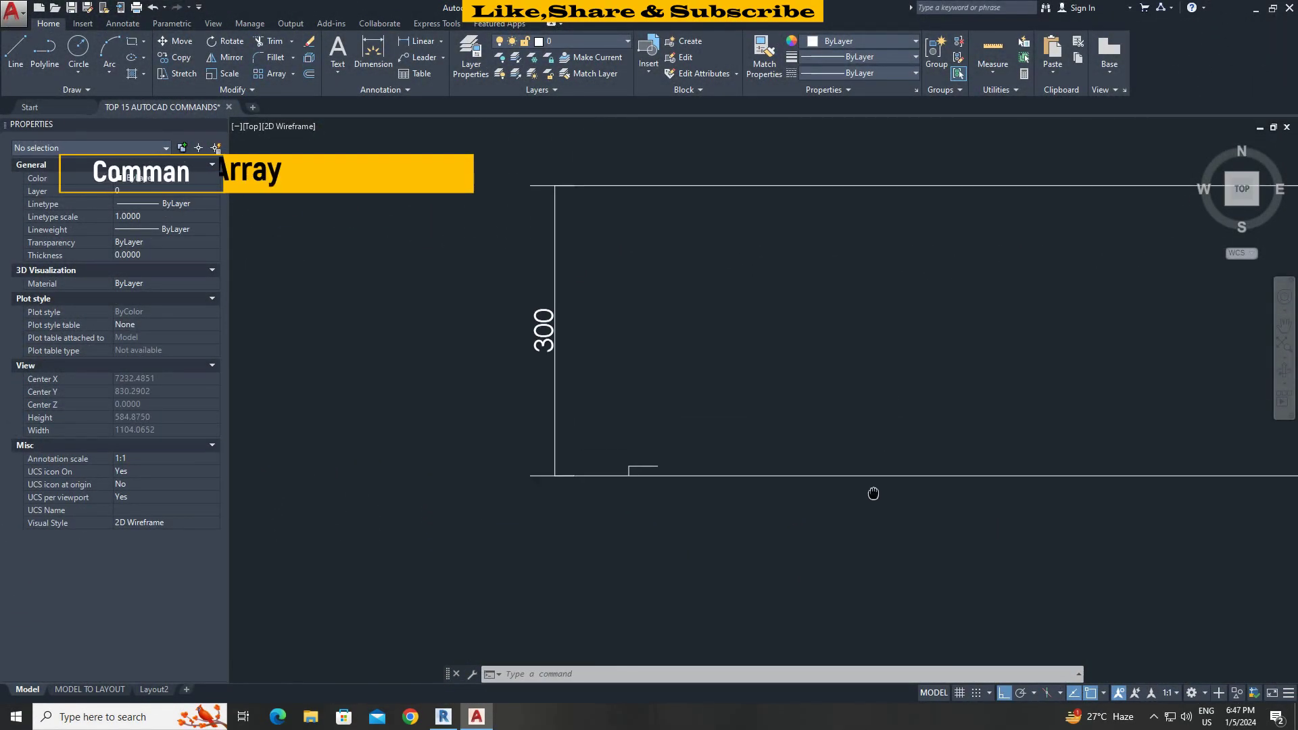
{"action": "scroll", "coordinate": [734, 504], "scroll_direction": "down", "scroll_amount": 1}
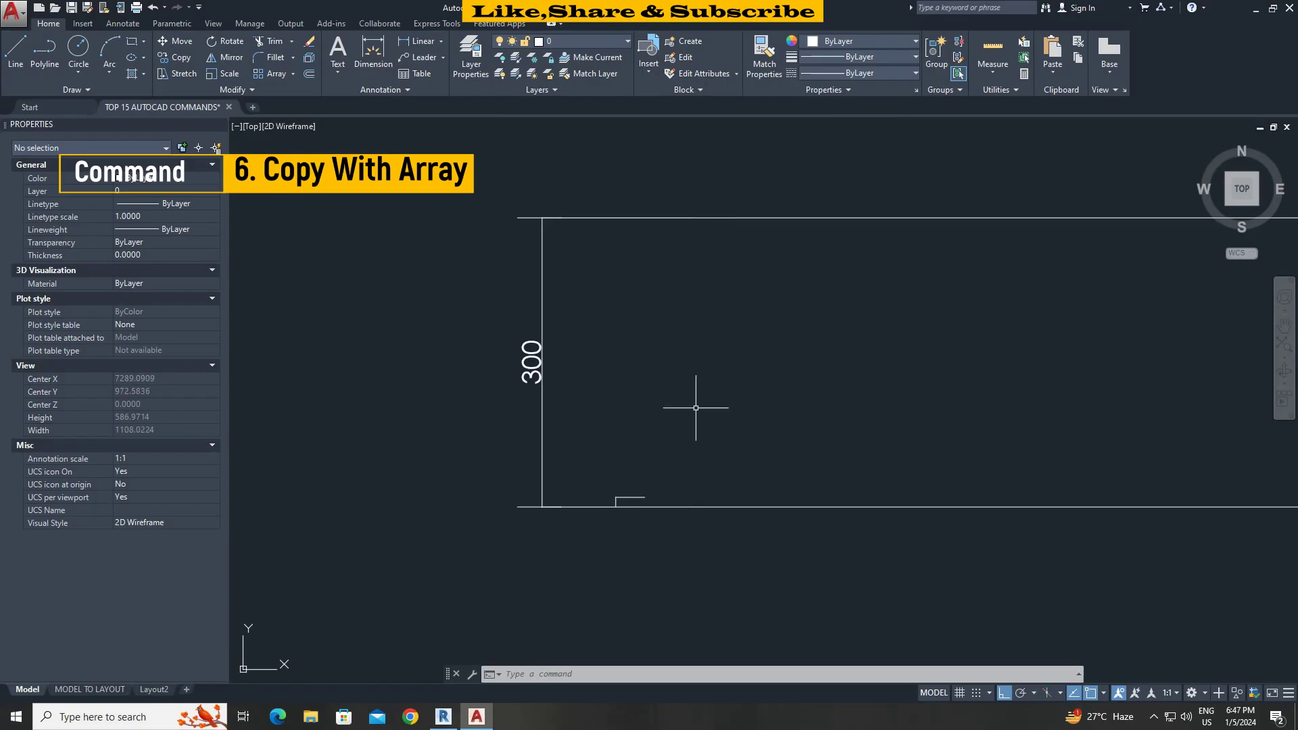
{"action": "scroll", "coordinate": [602, 497], "scroll_direction": "up", "scroll_amount": 4}
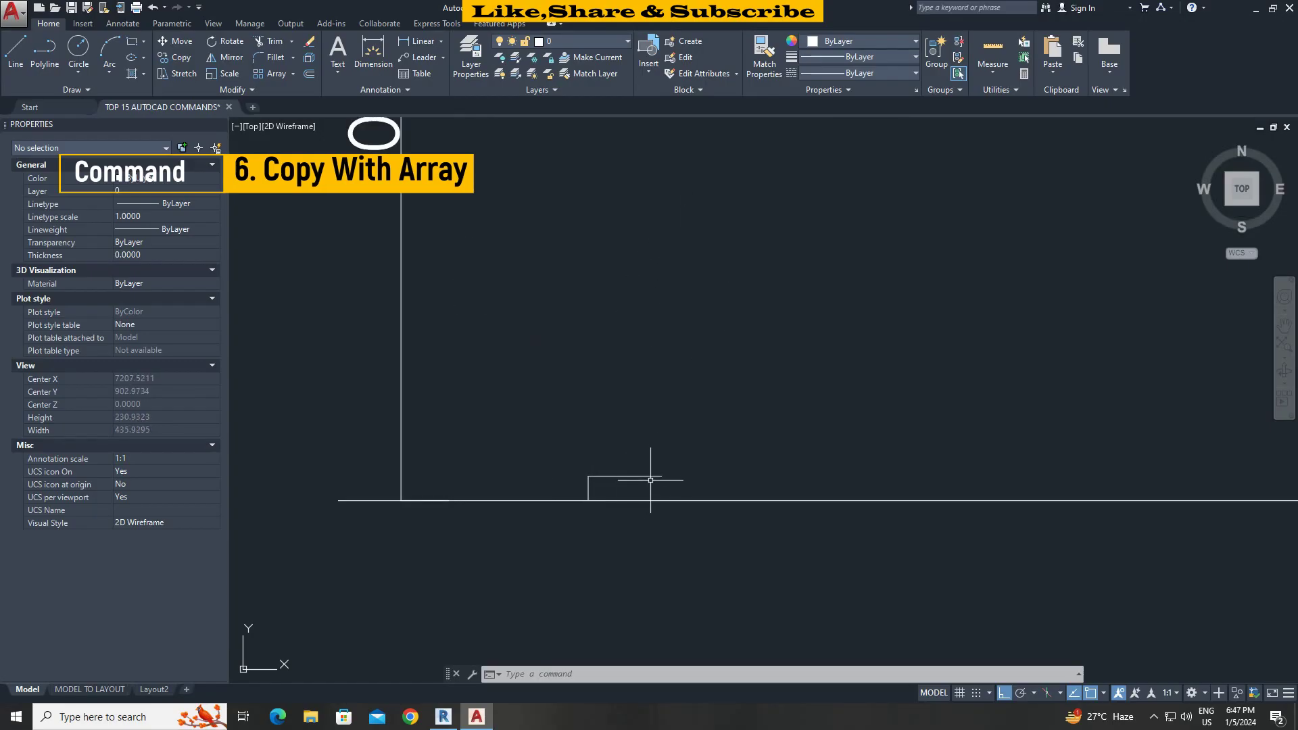
{"action": "scroll", "coordinate": [651, 480], "scroll_direction": "down", "scroll_amount": 4}
{"action": "right_click", "coordinate": [650, 426]}
{"action": "key", "text": "Escape"}
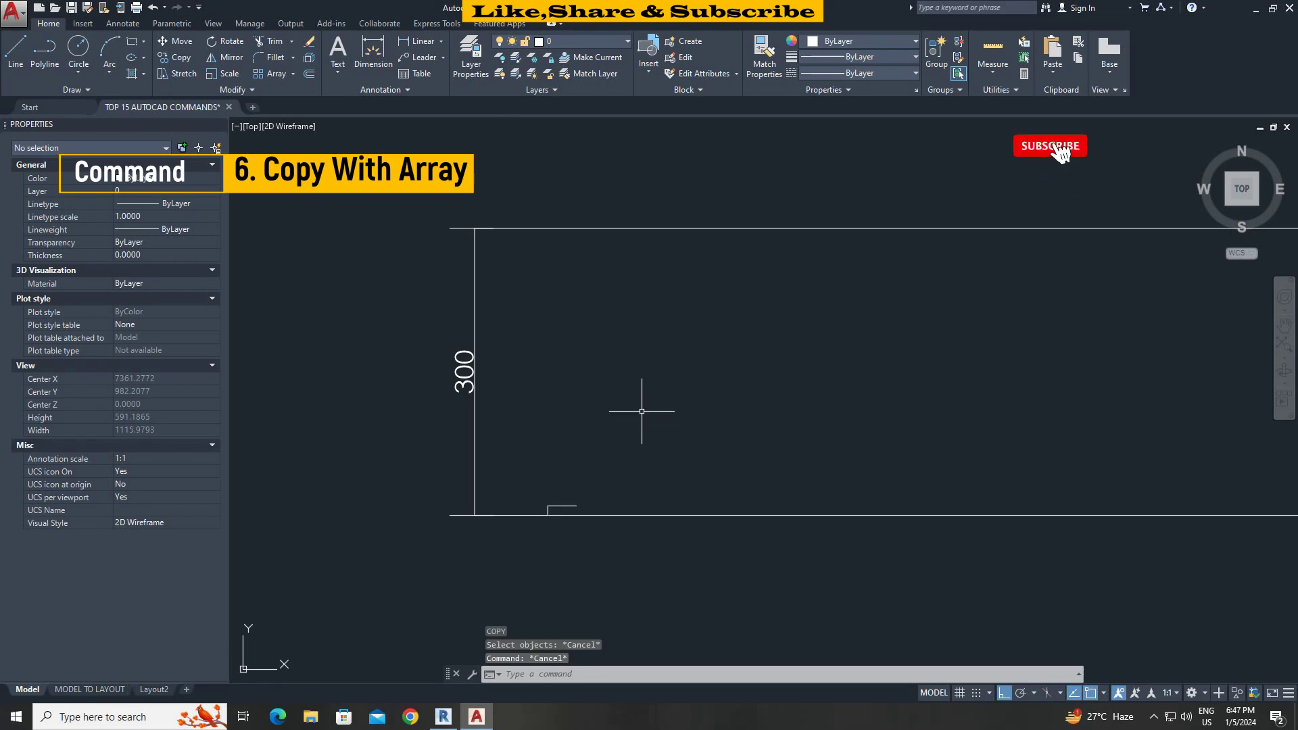
{"action": "type", "text": "co"}
{"action": "key", "text": "Return"}
{"action": "left_click", "coordinate": [523, 502]}
{"action": "left_click", "coordinate": [644, 562]}
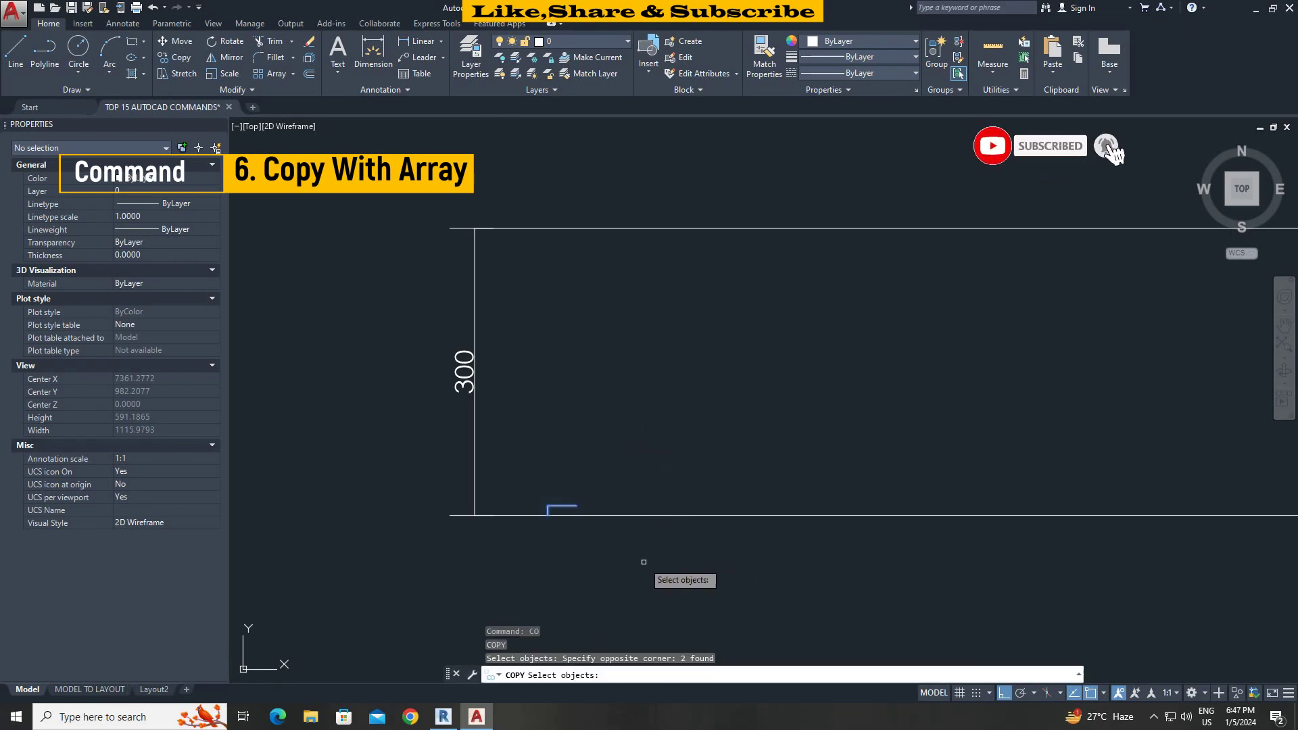
{"action": "key", "text": "Return"}
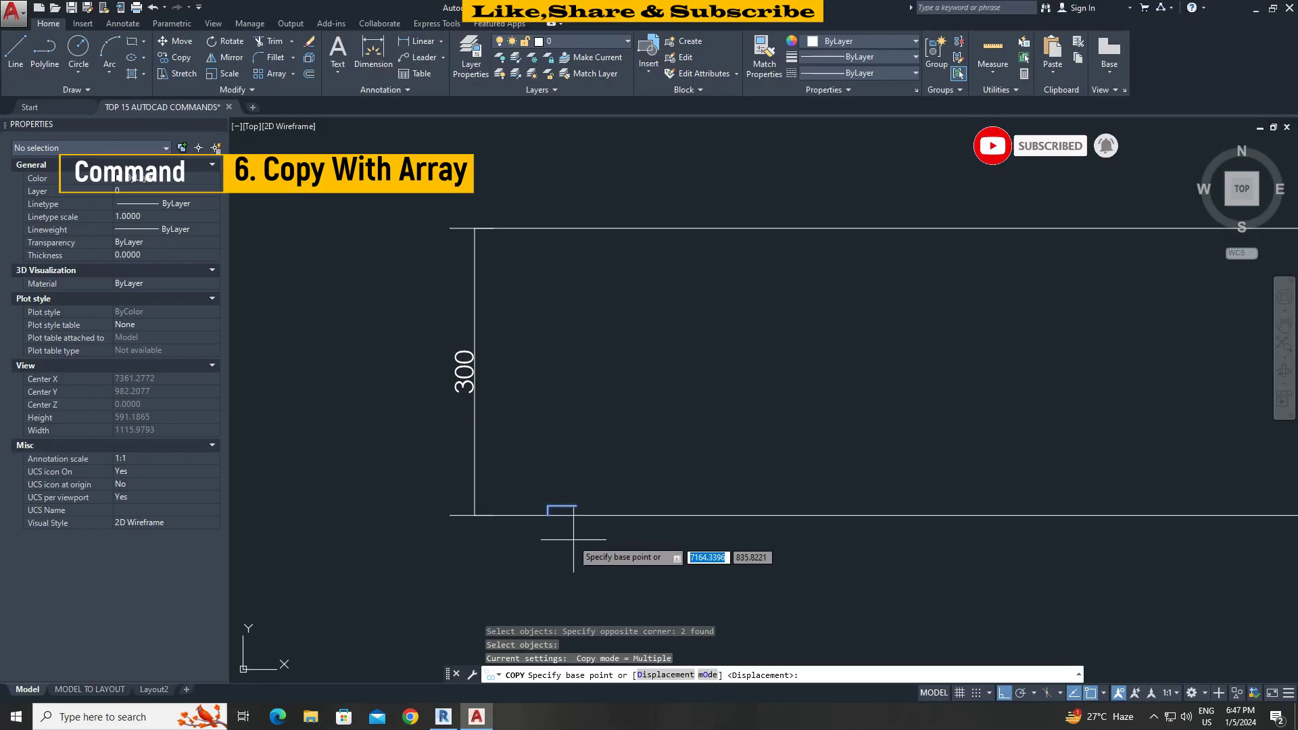
{"action": "scroll", "coordinate": [561, 531], "scroll_direction": "up", "scroll_amount": 2}
{"action": "left_click", "coordinate": [541, 492]}
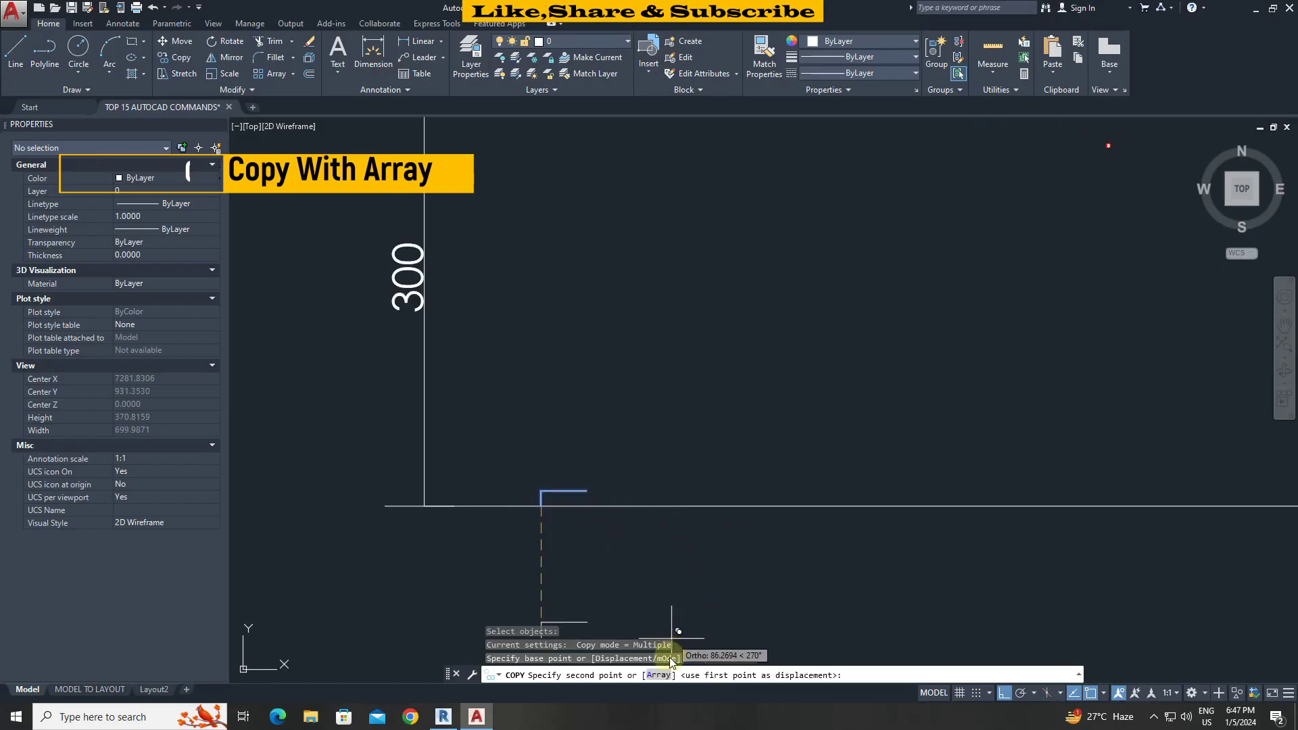
Array 30 copies diagonally, each offset to the step's top corner, forming a staircase.
{"action": "type", "text": "a"}
{"action": "key", "text": "Return"}
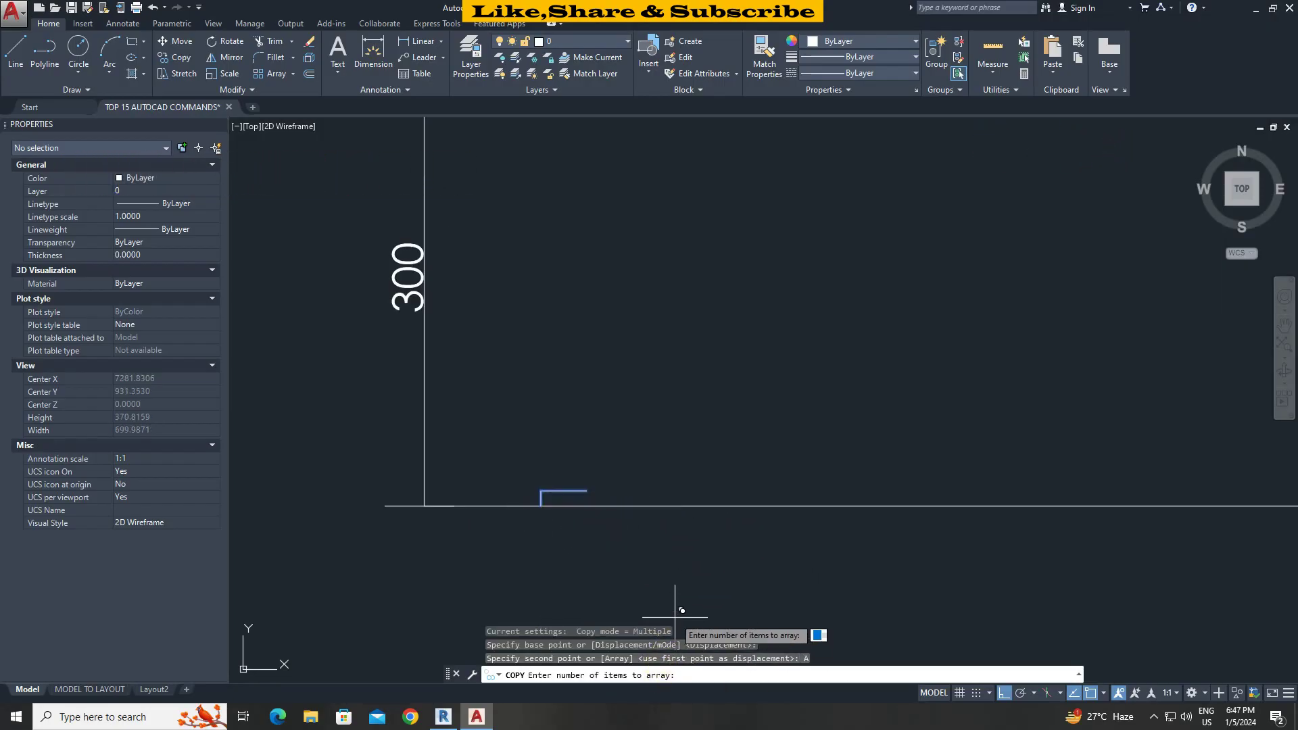
{"action": "scroll", "coordinate": [679, 541], "scroll_direction": "down", "scroll_amount": 2}
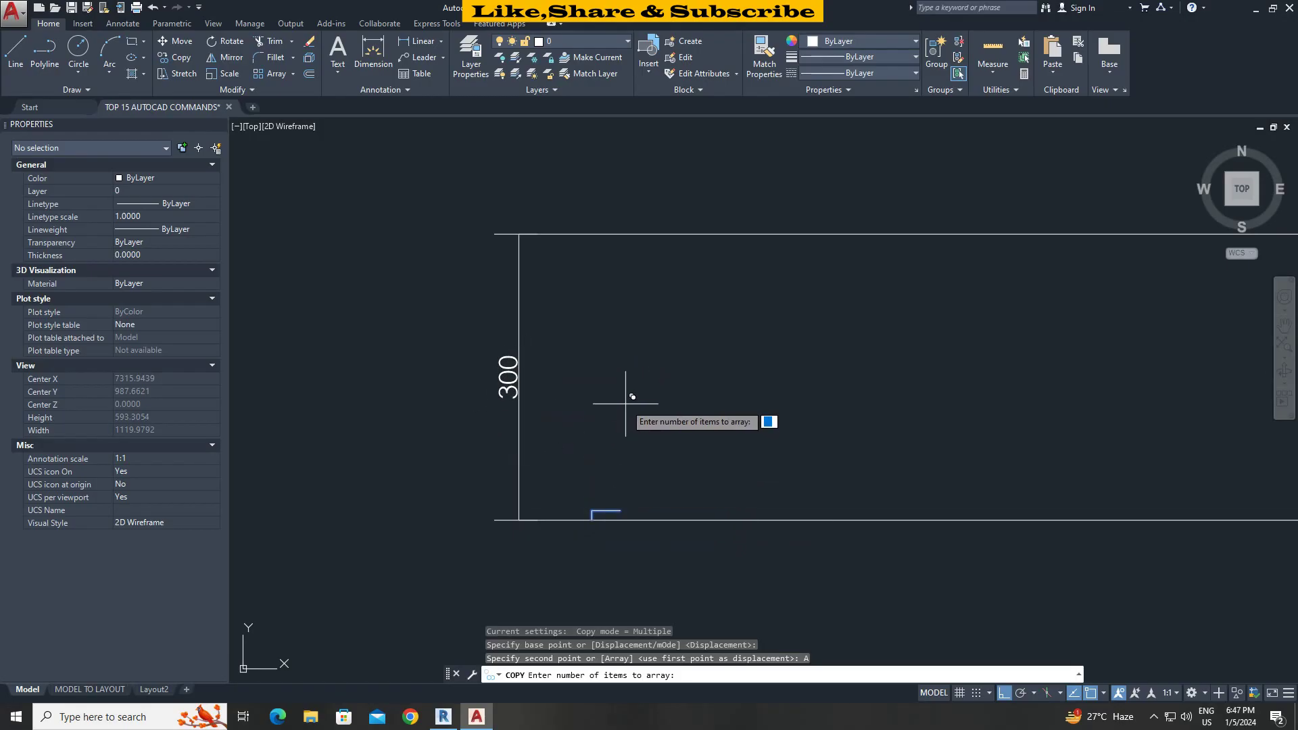
{"action": "key", "text": "Return"}
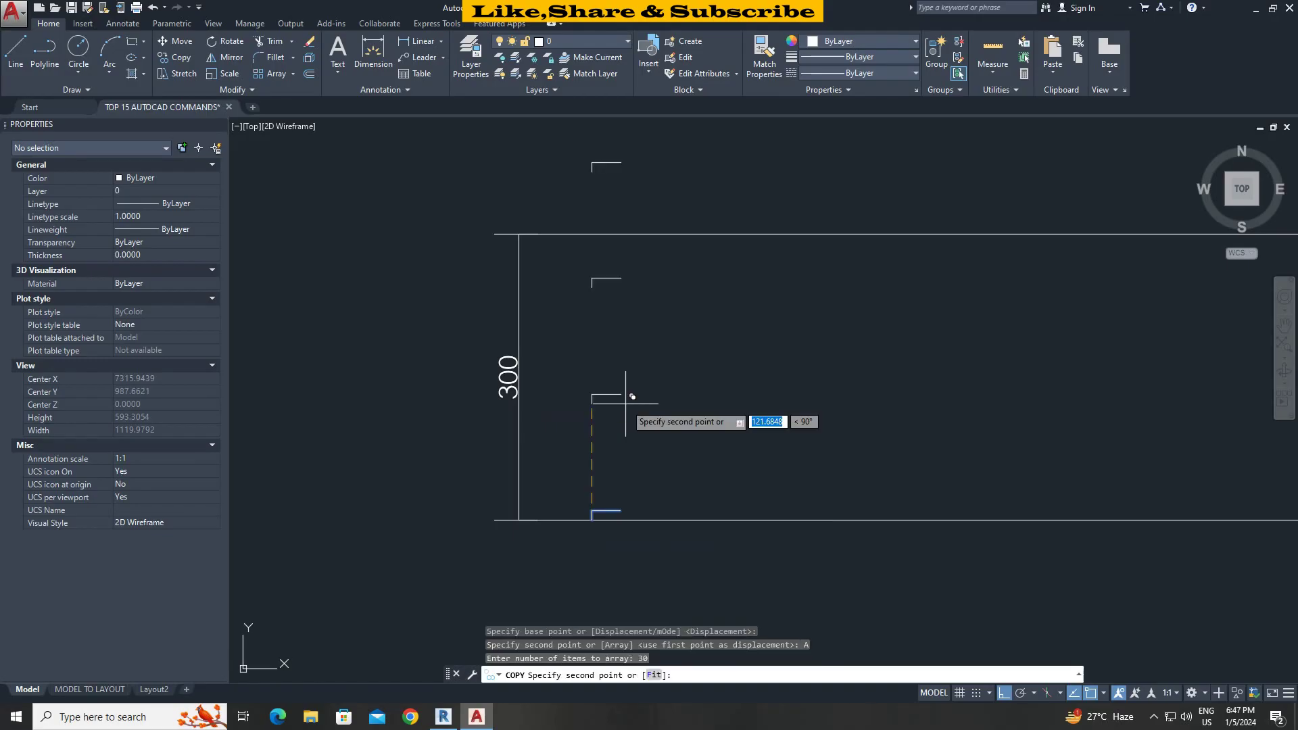
{"action": "left_click", "coordinate": [620, 511]}
{"action": "scroll", "coordinate": [633, 452], "scroll_direction": "down", "scroll_amount": 2}
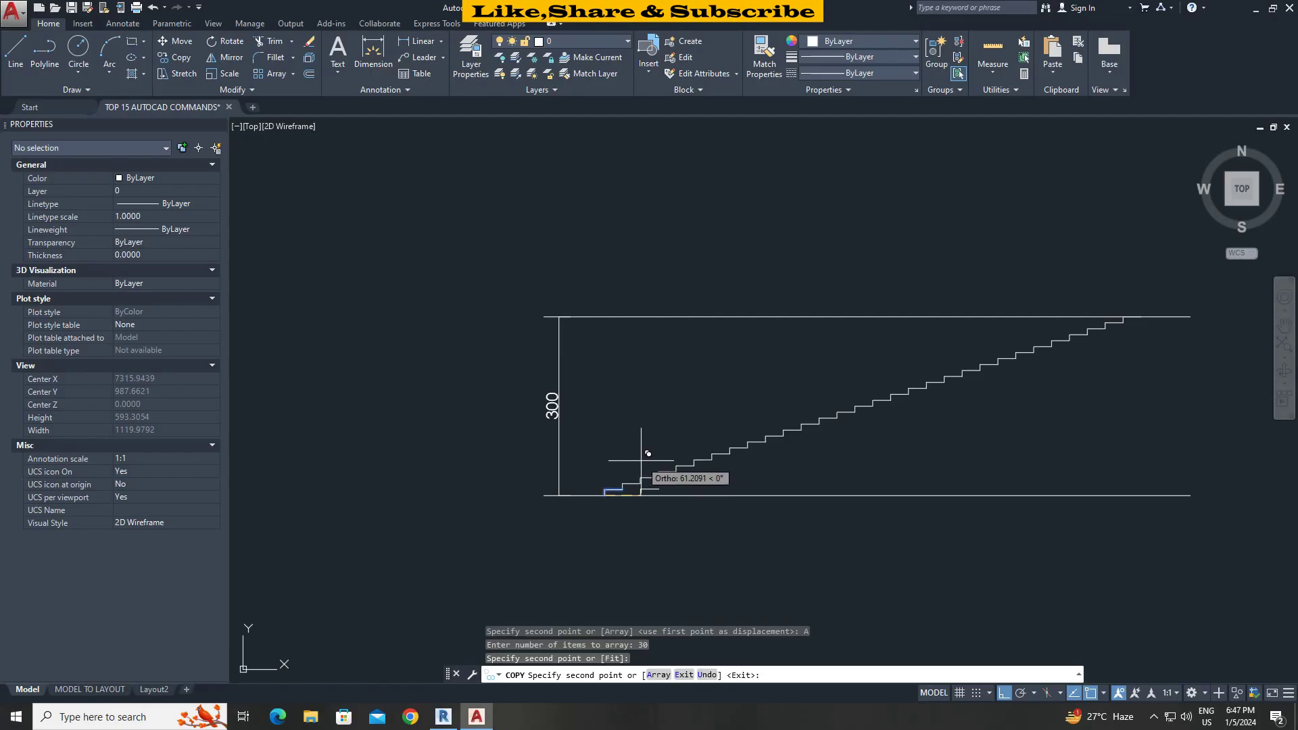
{"action": "key", "text": "Escape"}
{"action": "scroll", "coordinate": [910, 411], "scroll_direction": "down", "scroll_amount": 2}
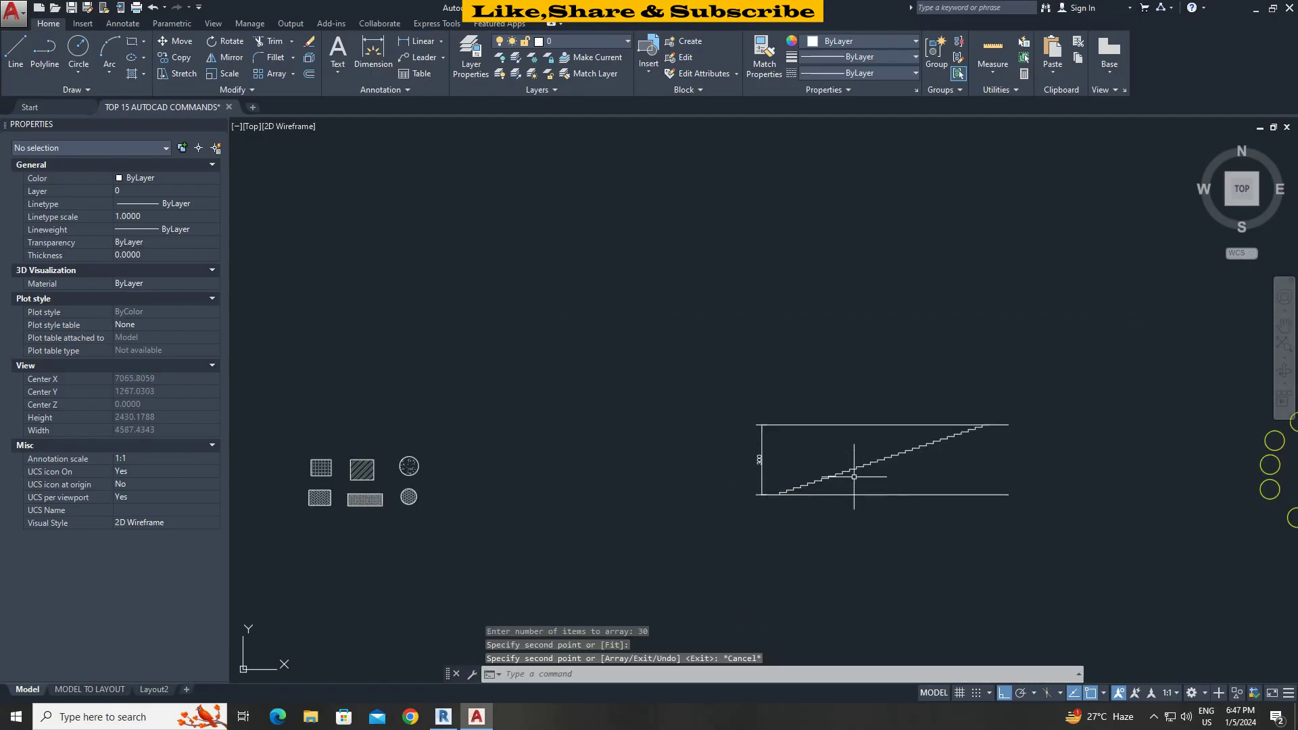
{"action": "scroll", "coordinate": [847, 464], "scroll_direction": "up", "scroll_amount": 1}
{"action": "middle_click_drag", "start_coordinate": [847, 464], "coordinate": [784, 423]}
{"action": "scroll", "coordinate": [845, 393], "scroll_direction": "up", "scroll_amount": 1}
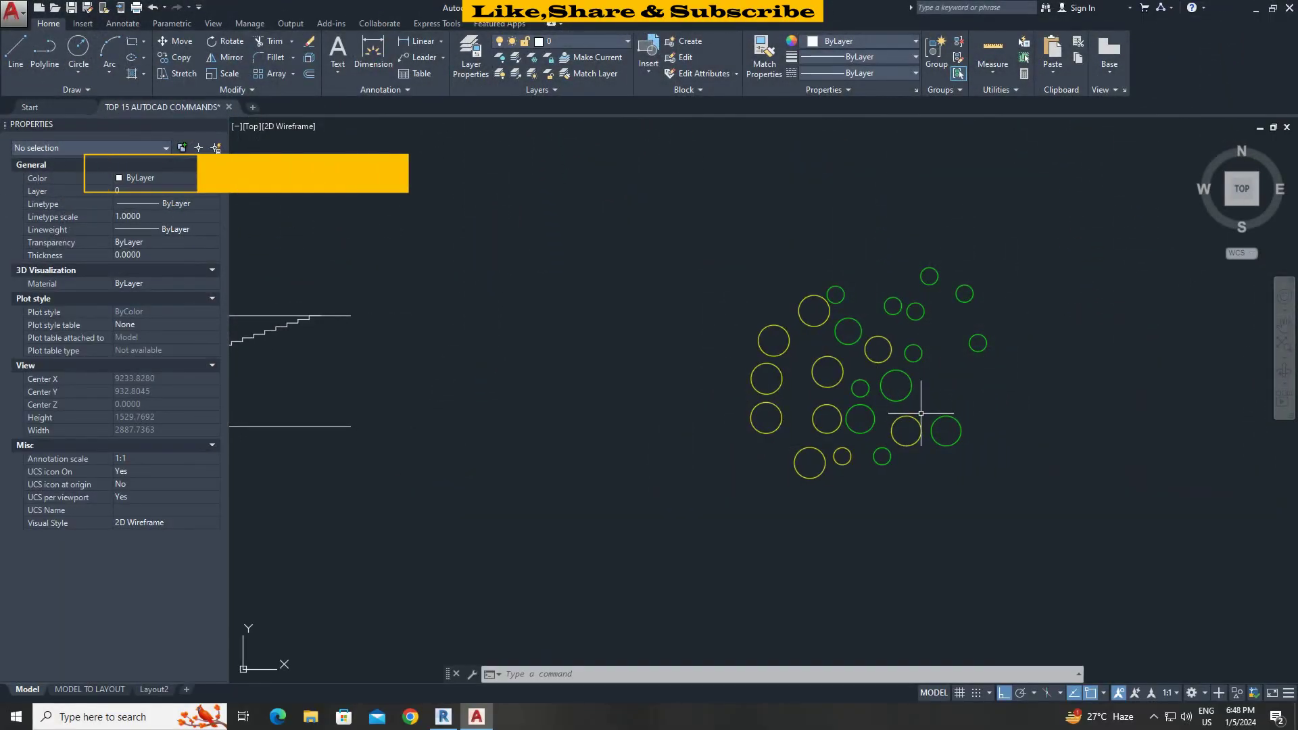
Select all circles similar to a yellow circle, then clear the selection.
{"action": "middle_click_drag", "start_coordinate": [920, 413], "coordinate": [835, 421]}
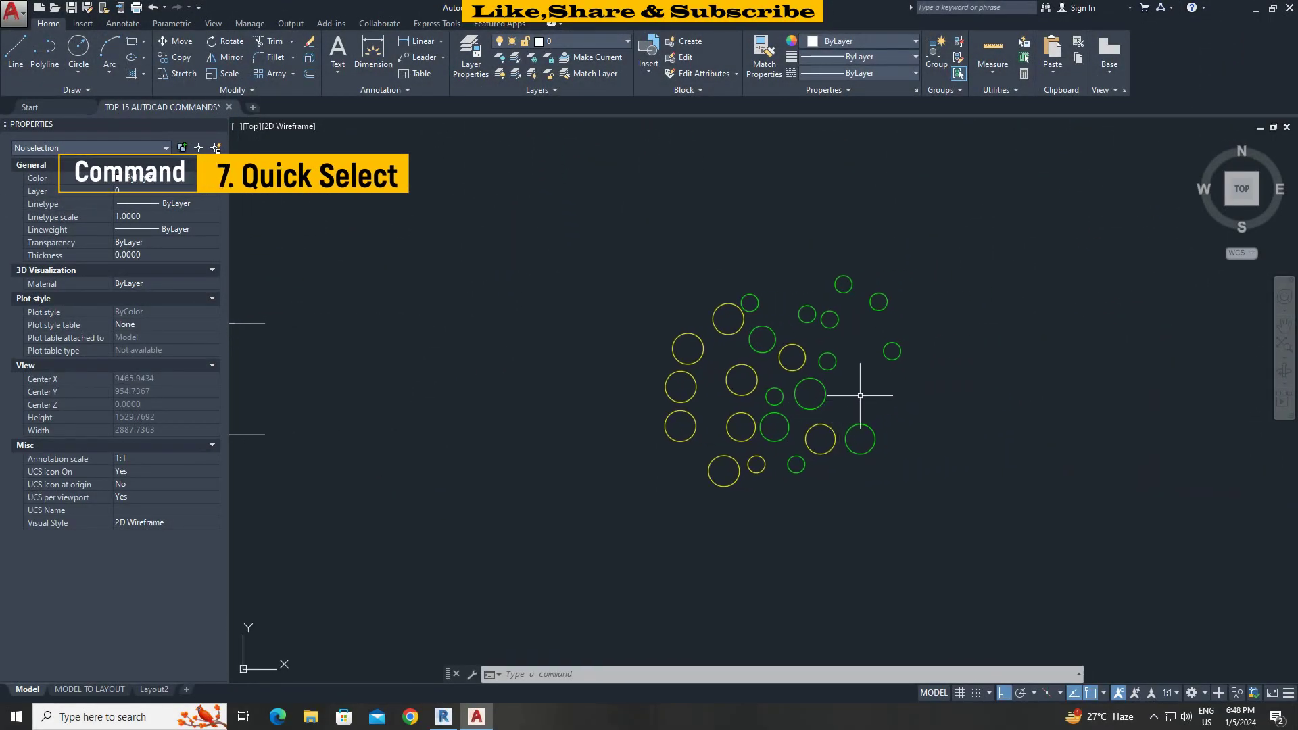
{"action": "left_click", "coordinate": [729, 335]}
{"action": "right_click", "coordinate": [729, 335]}
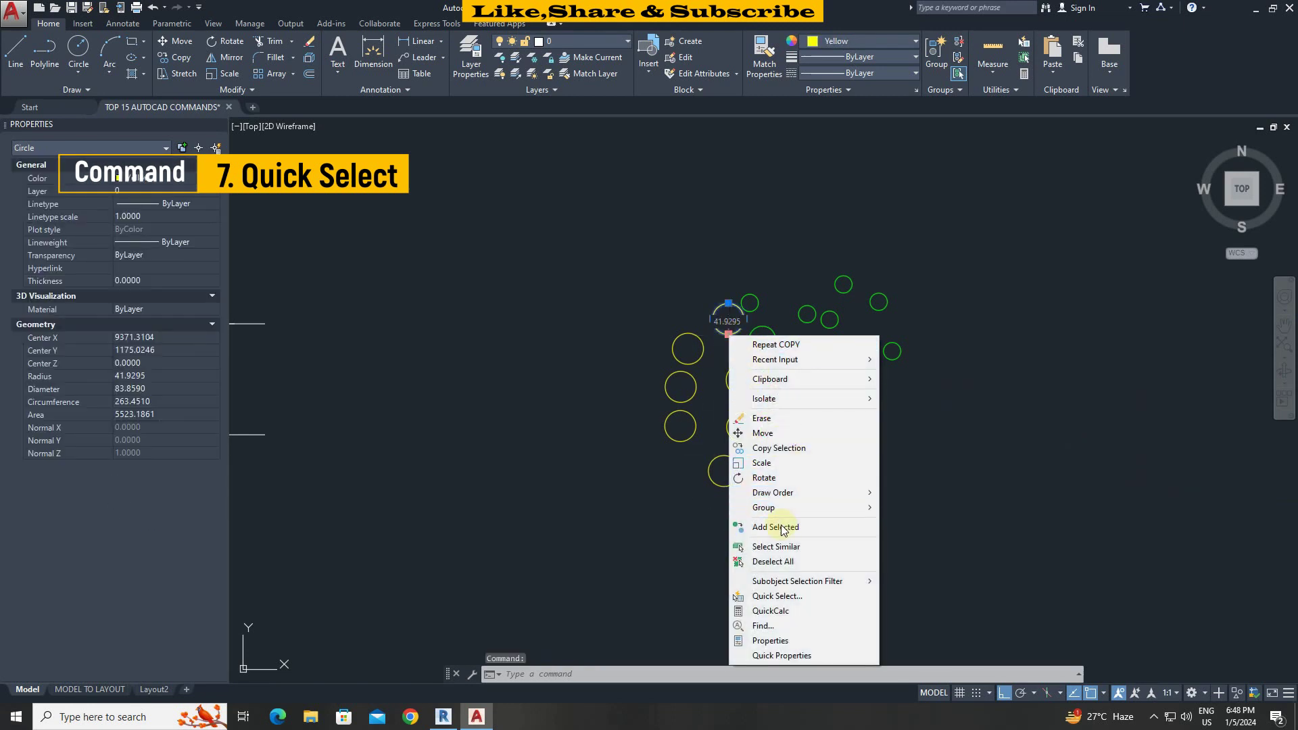
{"action": "left_click", "coordinate": [778, 547]}
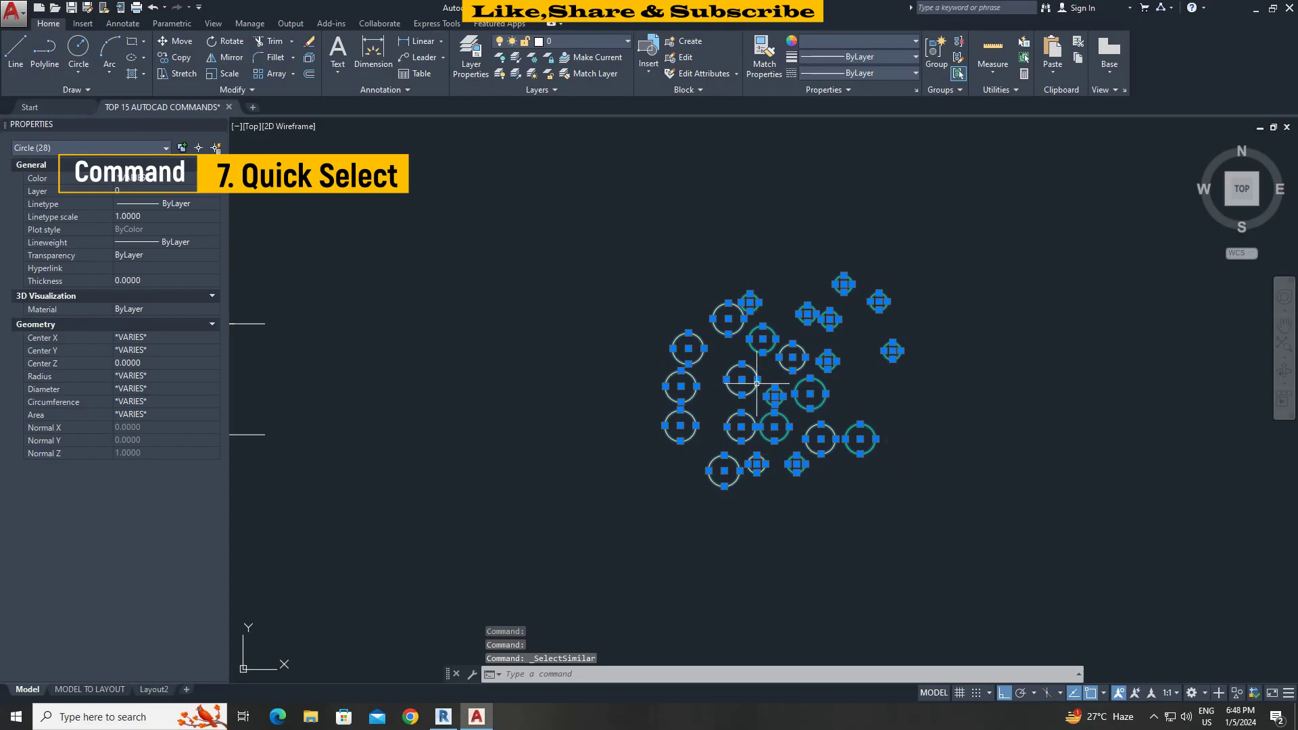
{"action": "key", "text": "Escape"}
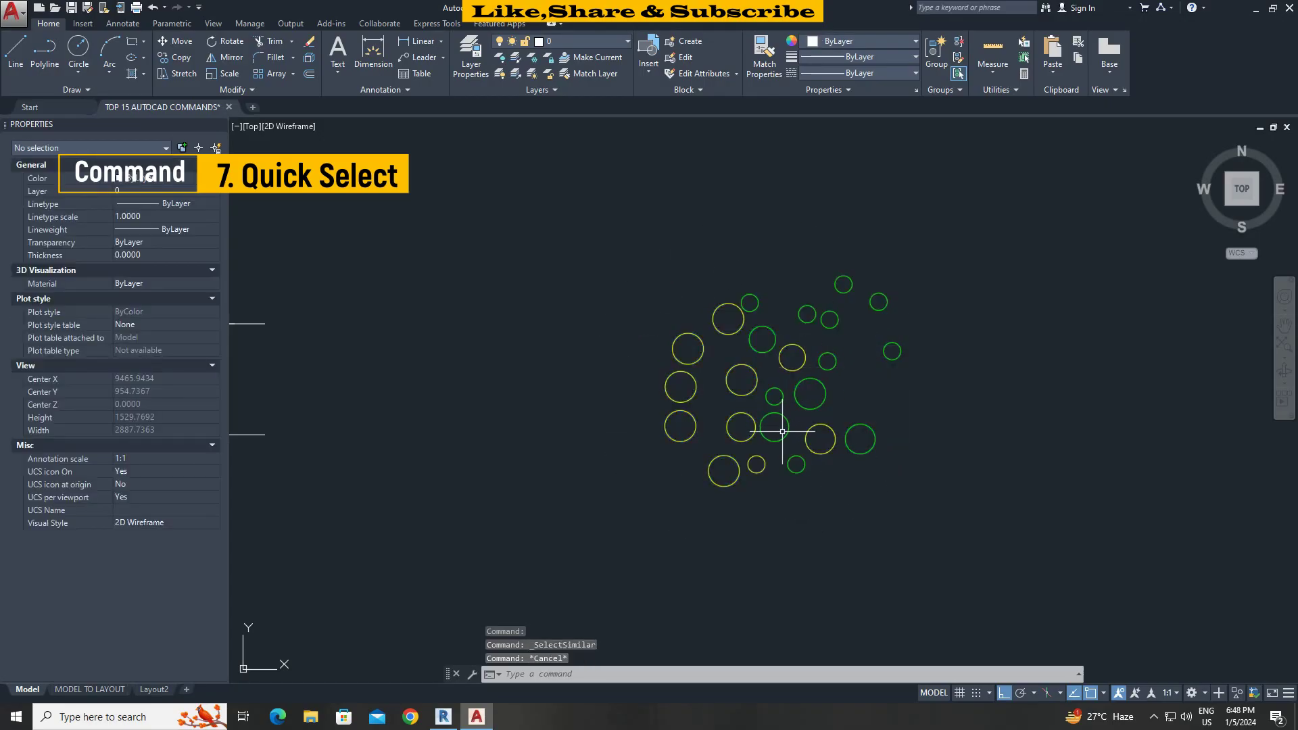
Quick Select Circle objects with colour Green from a window around the cluster.
{"action": "right_click", "coordinate": [784, 215]}
{"action": "left_click", "coordinate": [846, 421]}
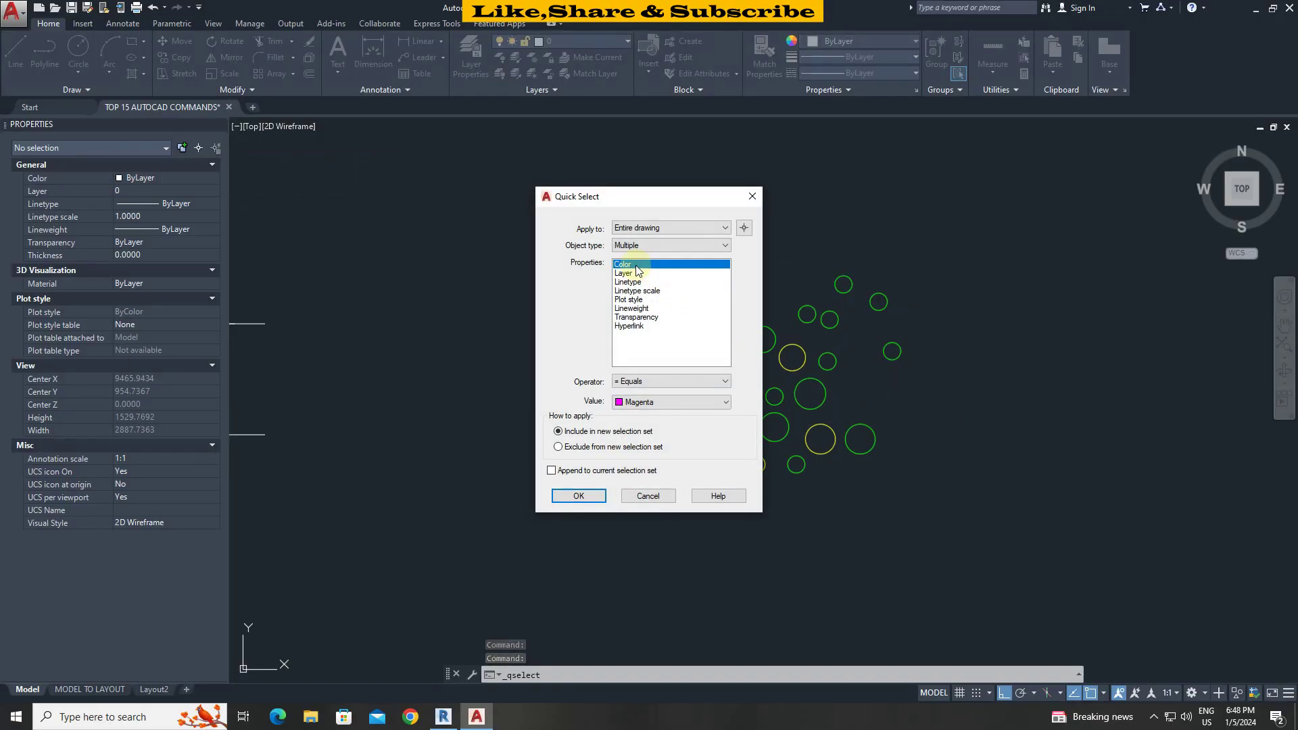
{"action": "left_click", "coordinate": [648, 405]}
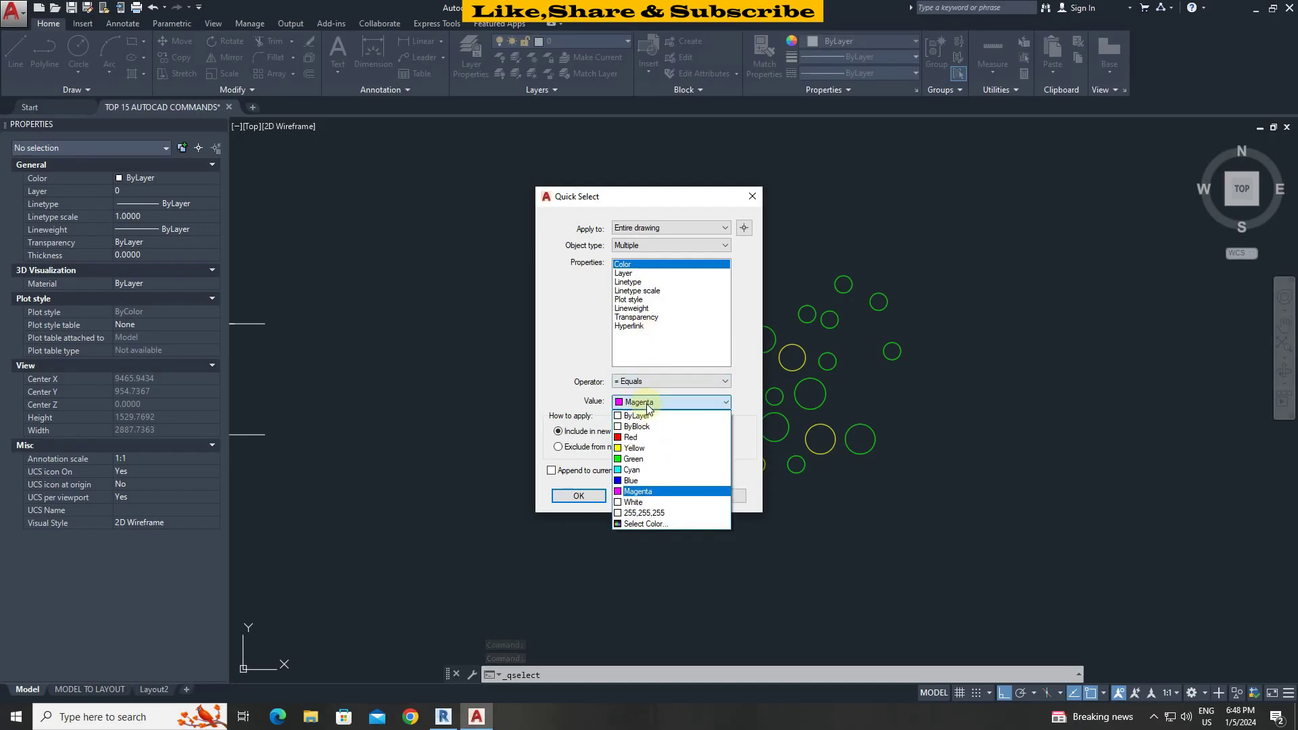
{"action": "left_click", "coordinate": [635, 464]}
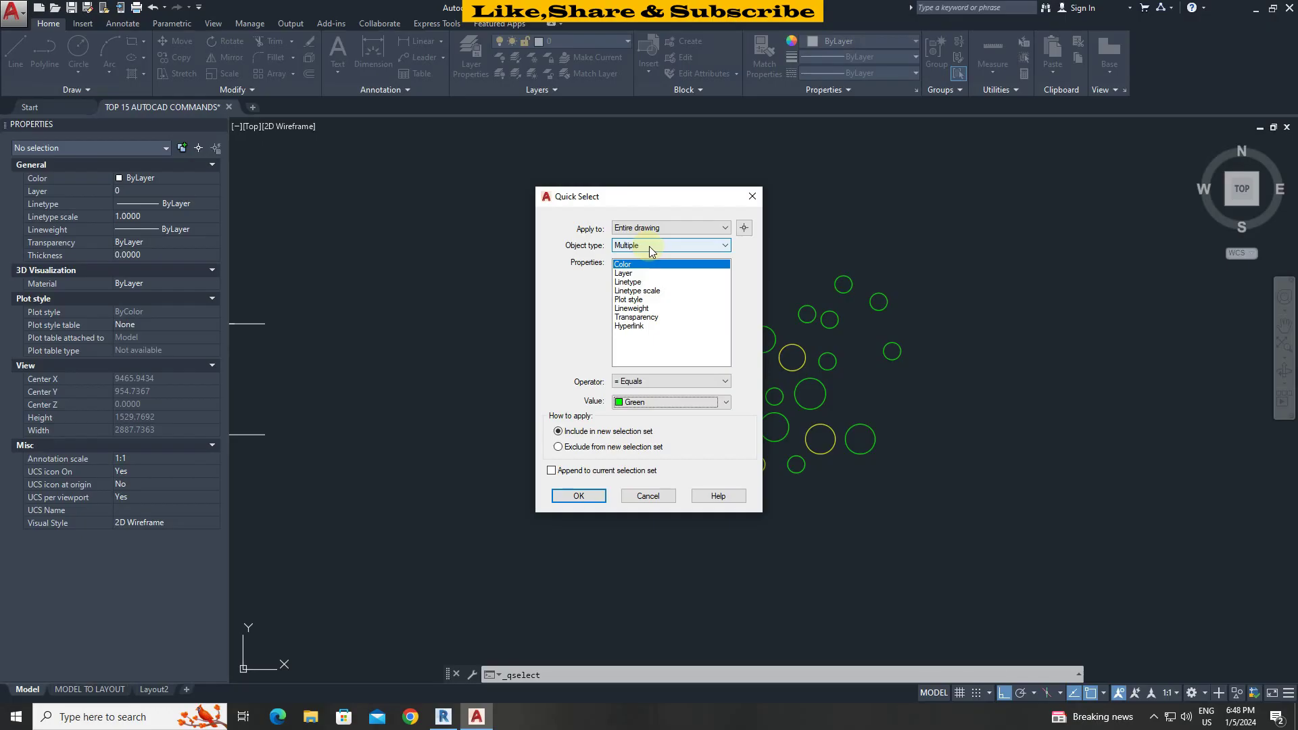
{"action": "left_click", "coordinate": [649, 246]}
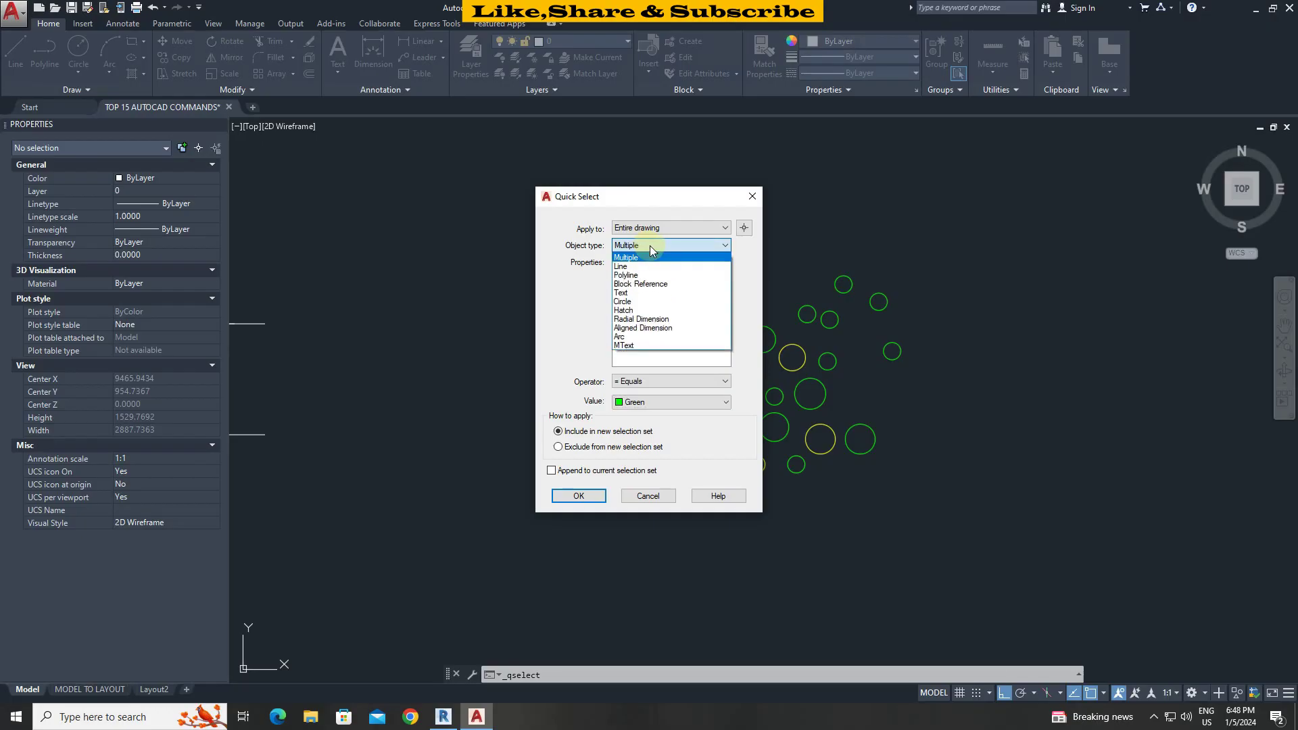
{"action": "left_click", "coordinate": [636, 302]}
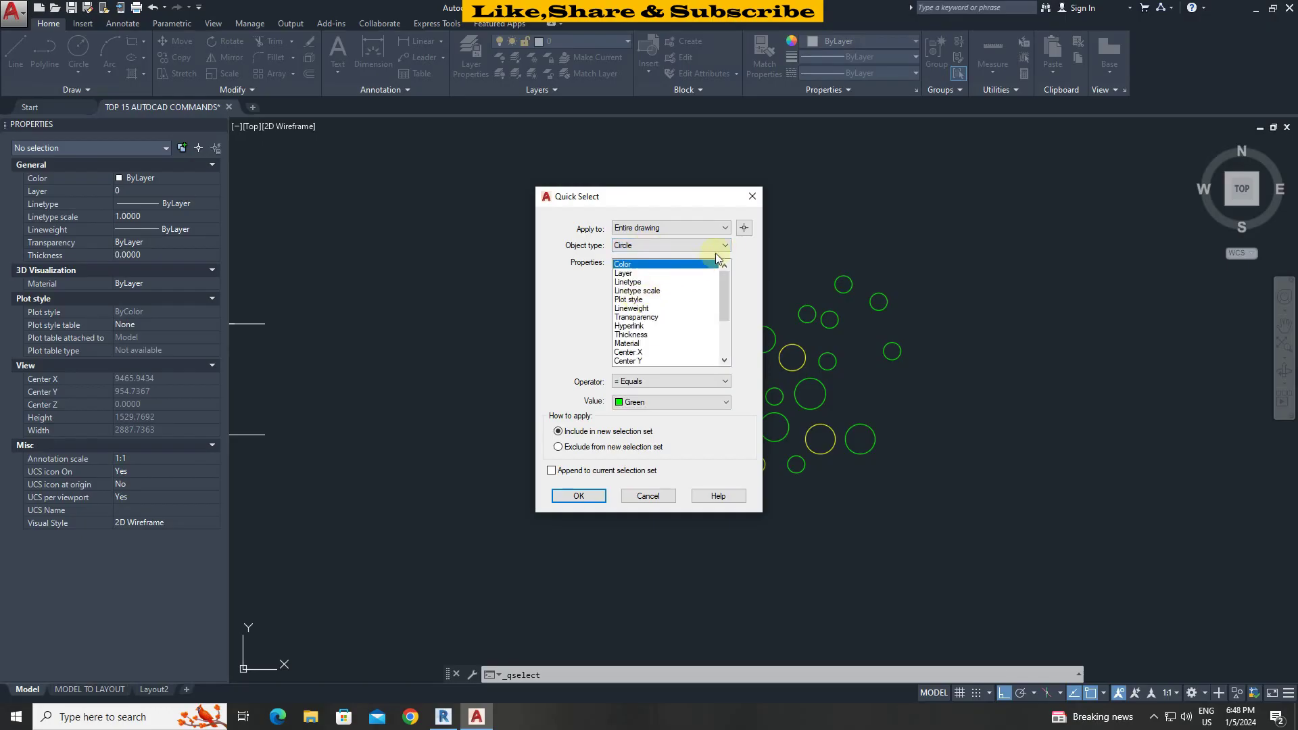
{"action": "left_click", "coordinate": [745, 229]}
{"action": "left_click", "coordinate": [579, 197]}
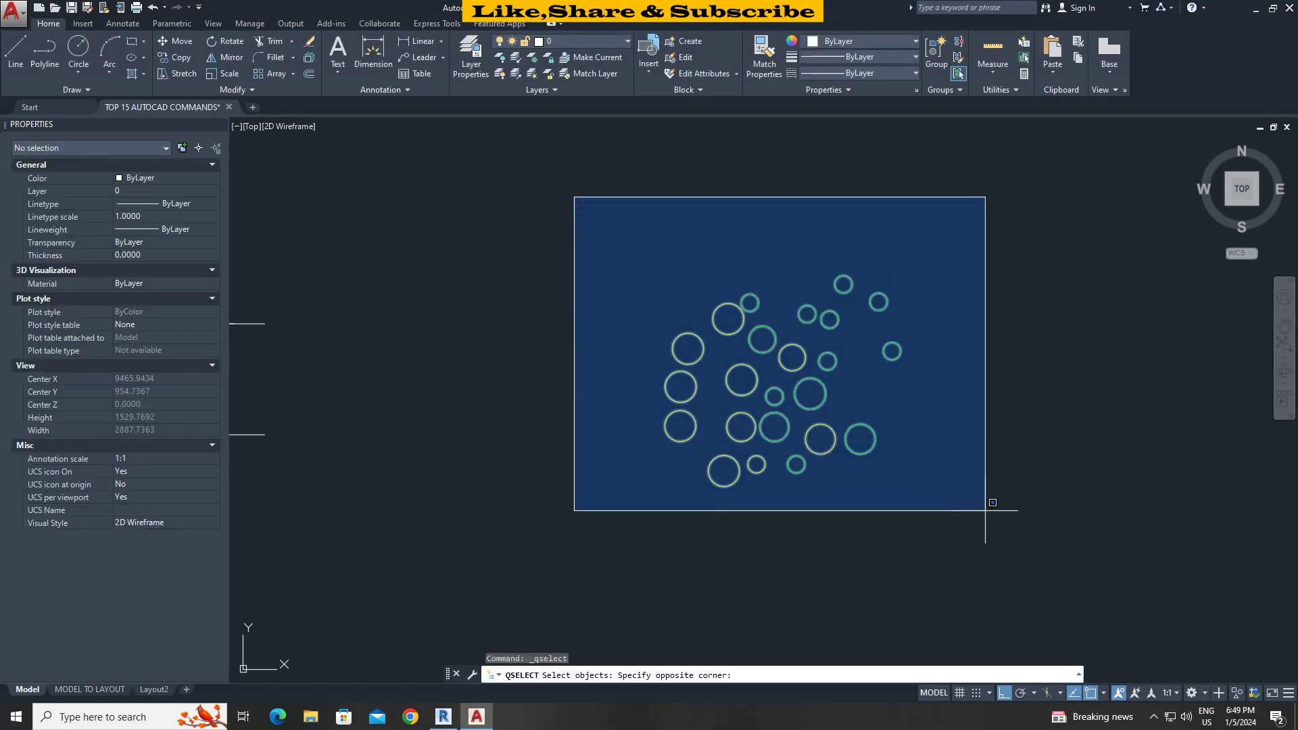
{"action": "left_click", "coordinate": [1008, 534]}
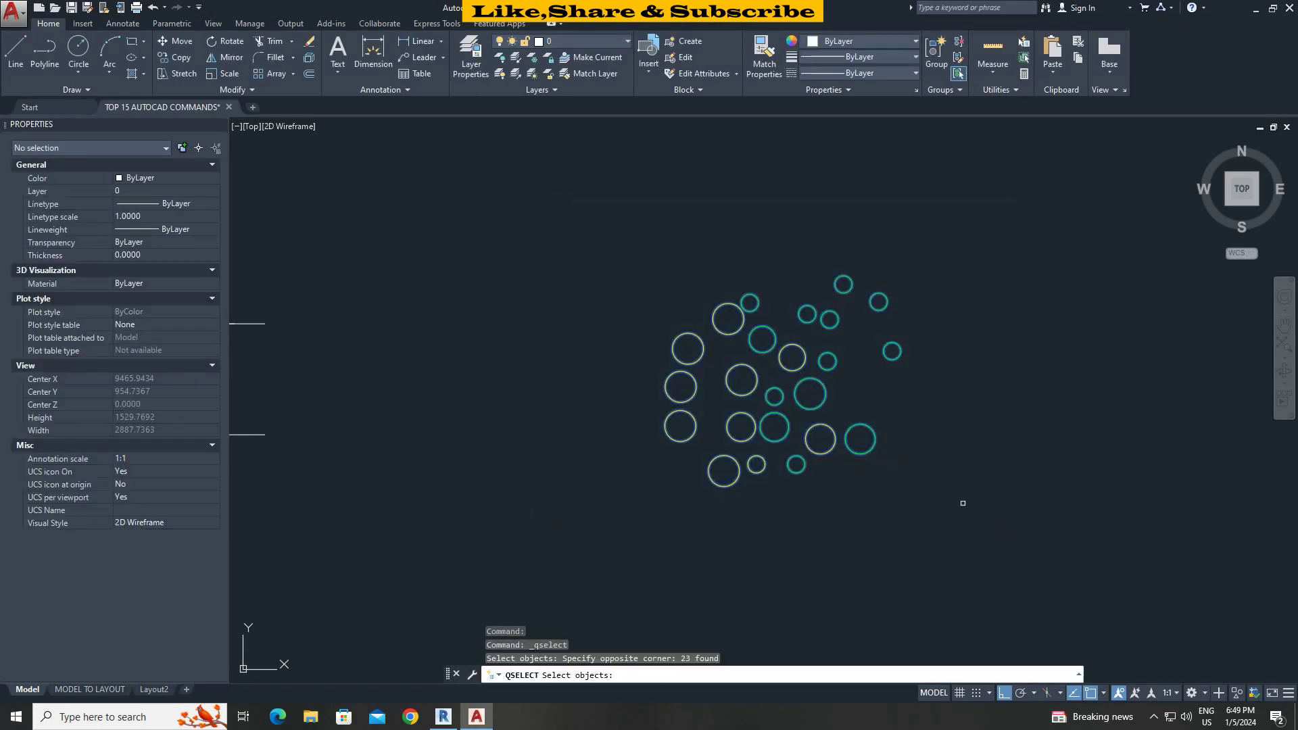
{"action": "right_click", "coordinate": [834, 469]}
{"action": "left_click", "coordinate": [581, 496]}
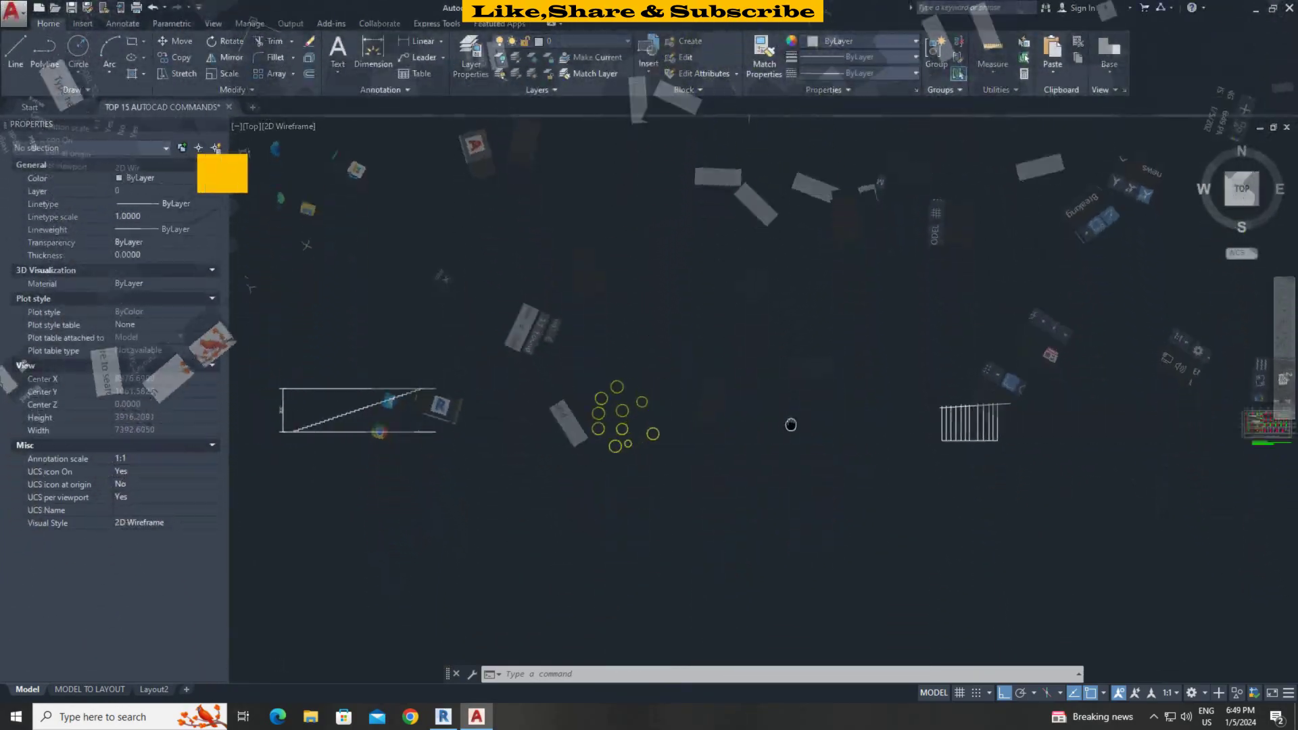
Start TRIM with the rail-top lines selected as cutting edges.
{"action": "scroll", "coordinate": [906, 425], "scroll_direction": "up", "scroll_amount": 8}
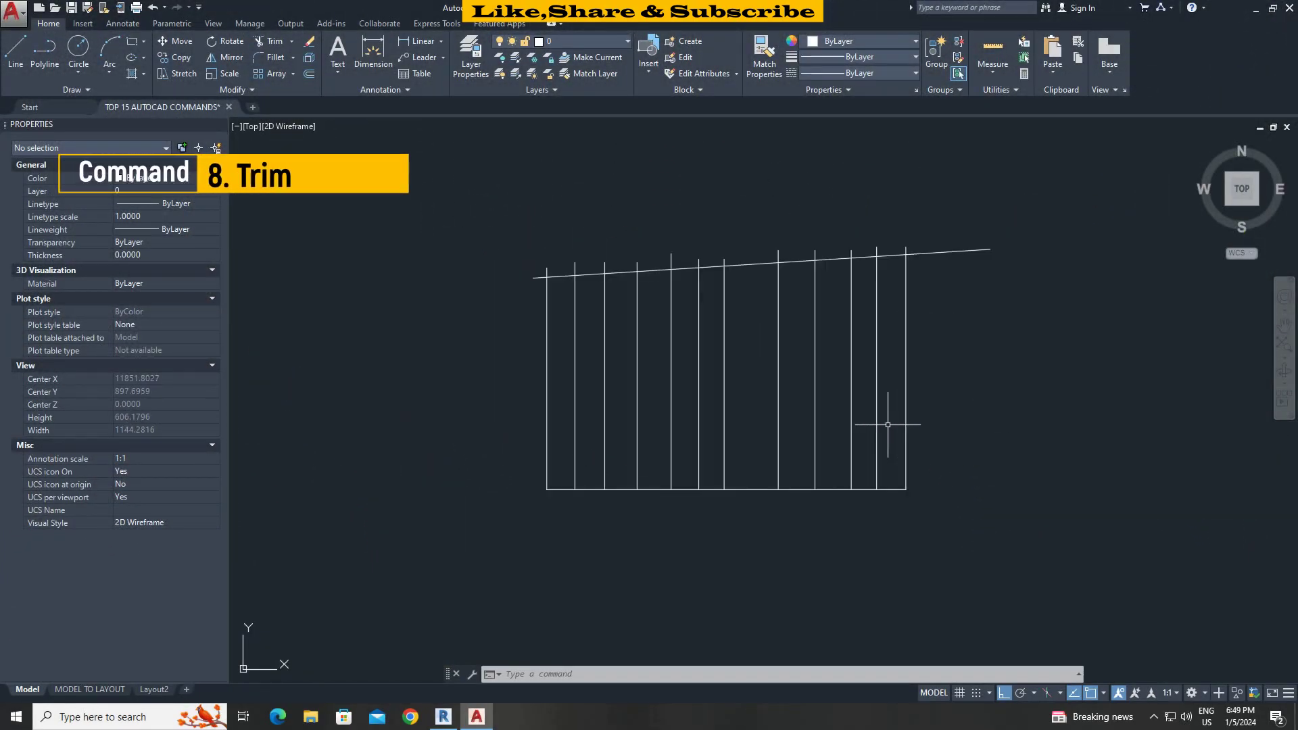
{"action": "middle_click_drag", "start_coordinate": [888, 425], "coordinate": [887, 467]}
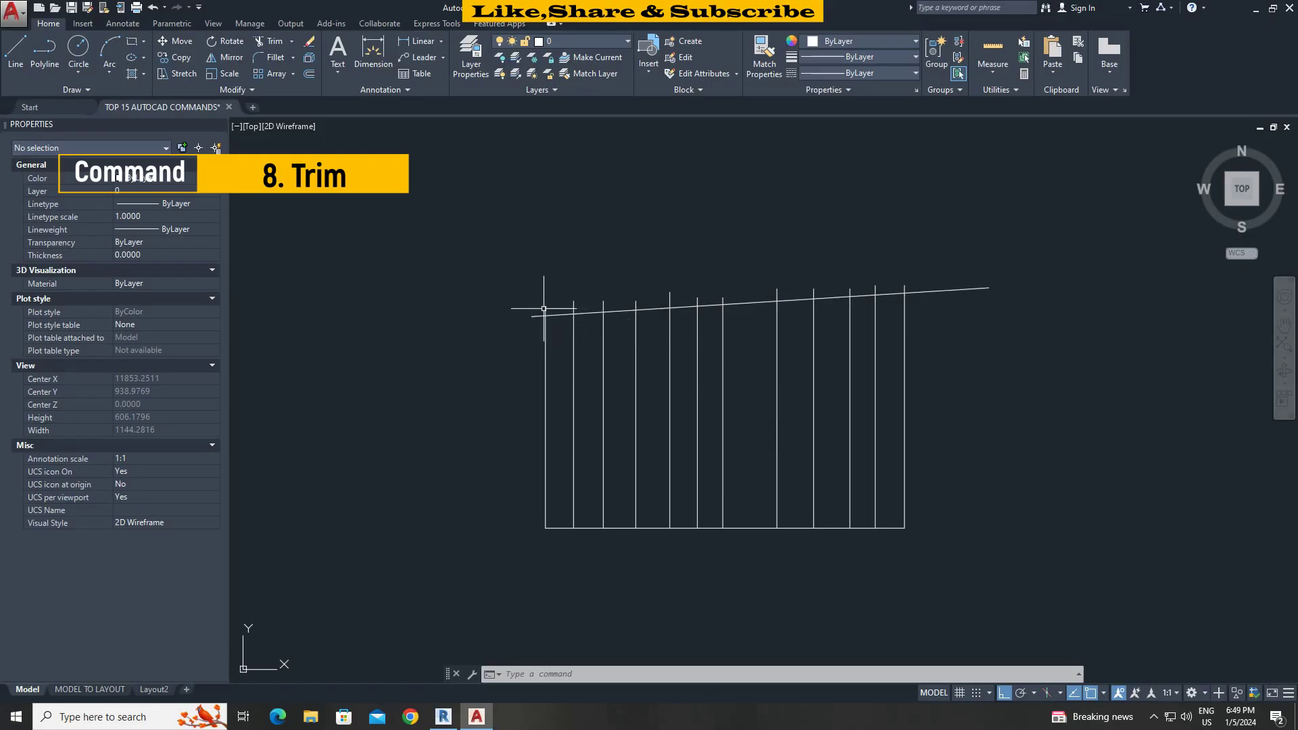
{"action": "left_click", "coordinate": [785, 299]}
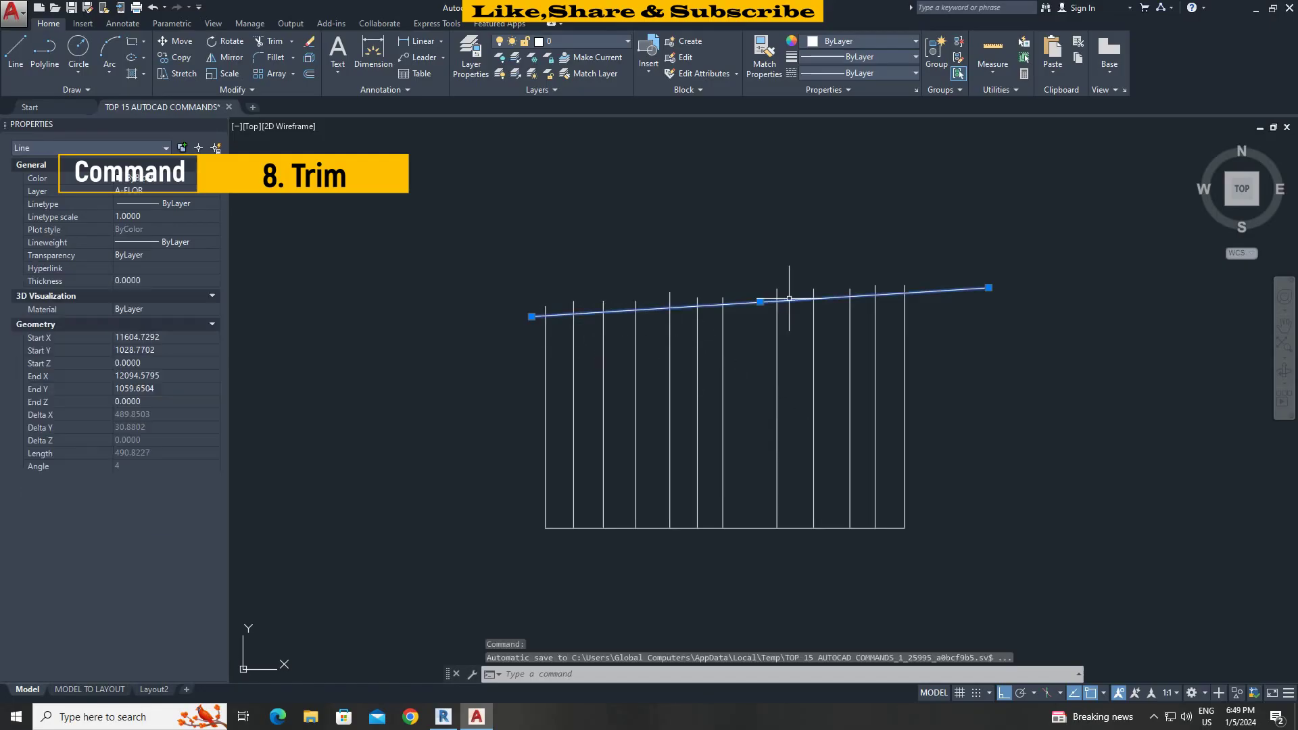
{"action": "key", "text": "Escape"}
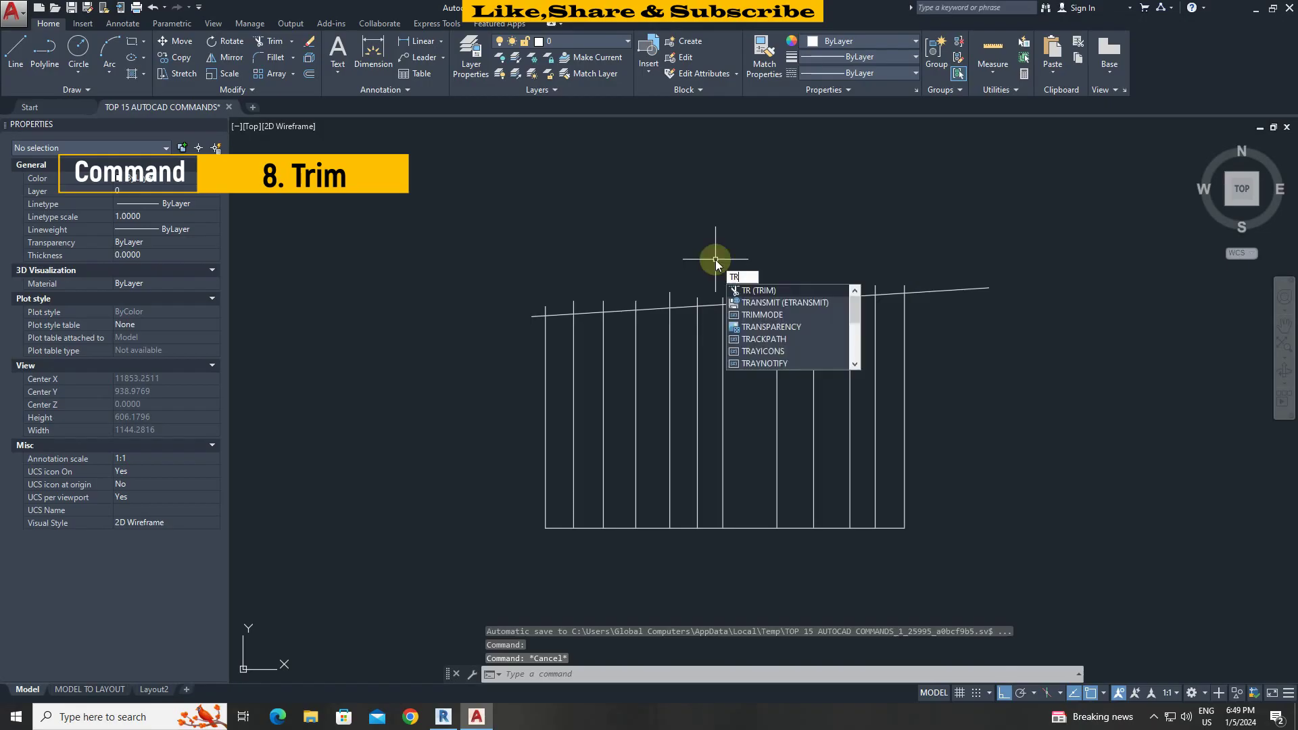
{"action": "key", "text": "Return"}
{"action": "left_click", "coordinate": [982, 398]}
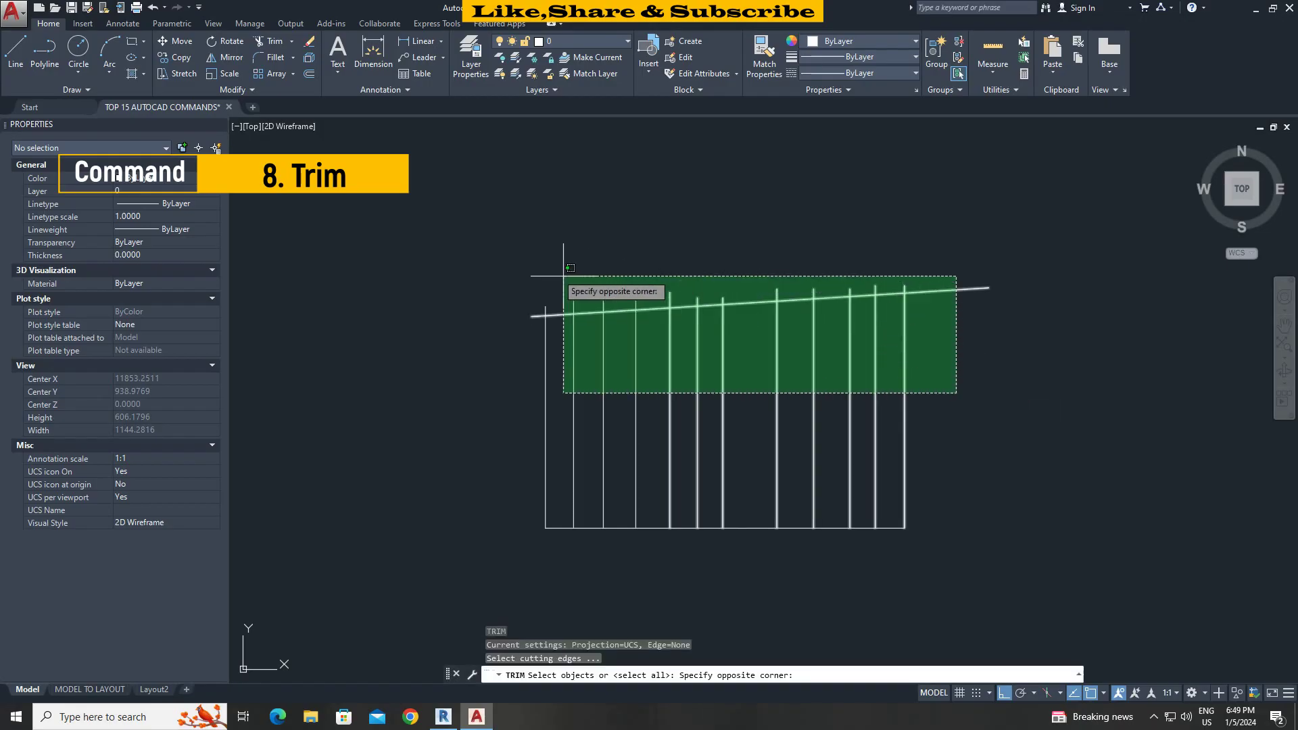
{"action": "left_click", "coordinate": [499, 261]}
{"action": "key", "text": "Return"}
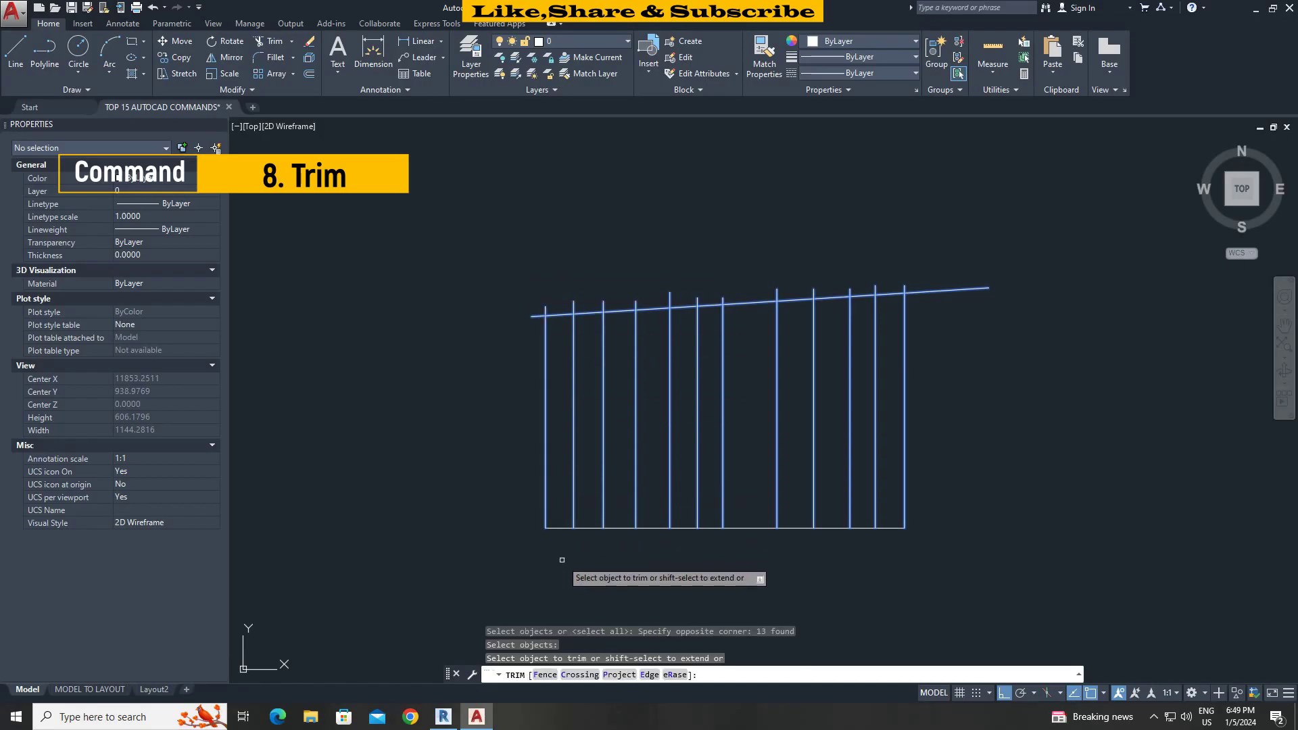
Trim the vertical line ends above the sloped top line using a Fence.
{"action": "left_click", "coordinate": [545, 675]}
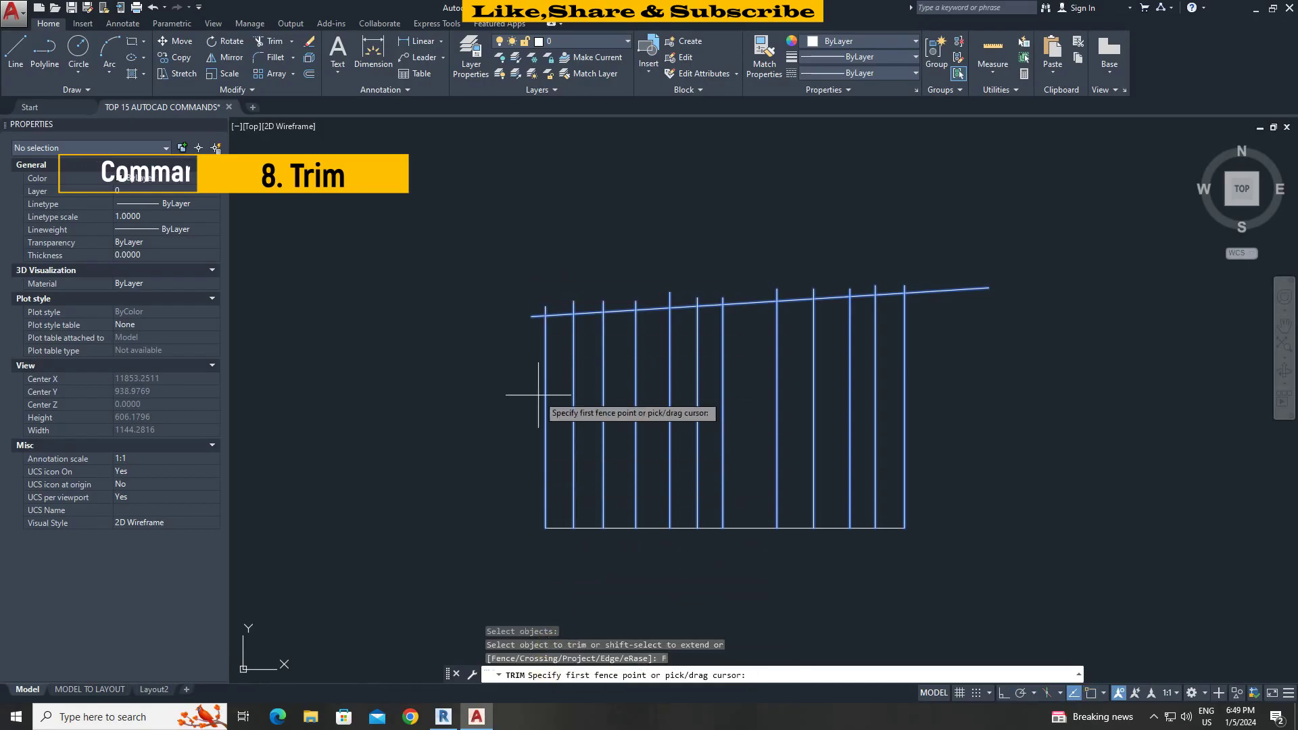
{"action": "left_click", "coordinate": [529, 315]}
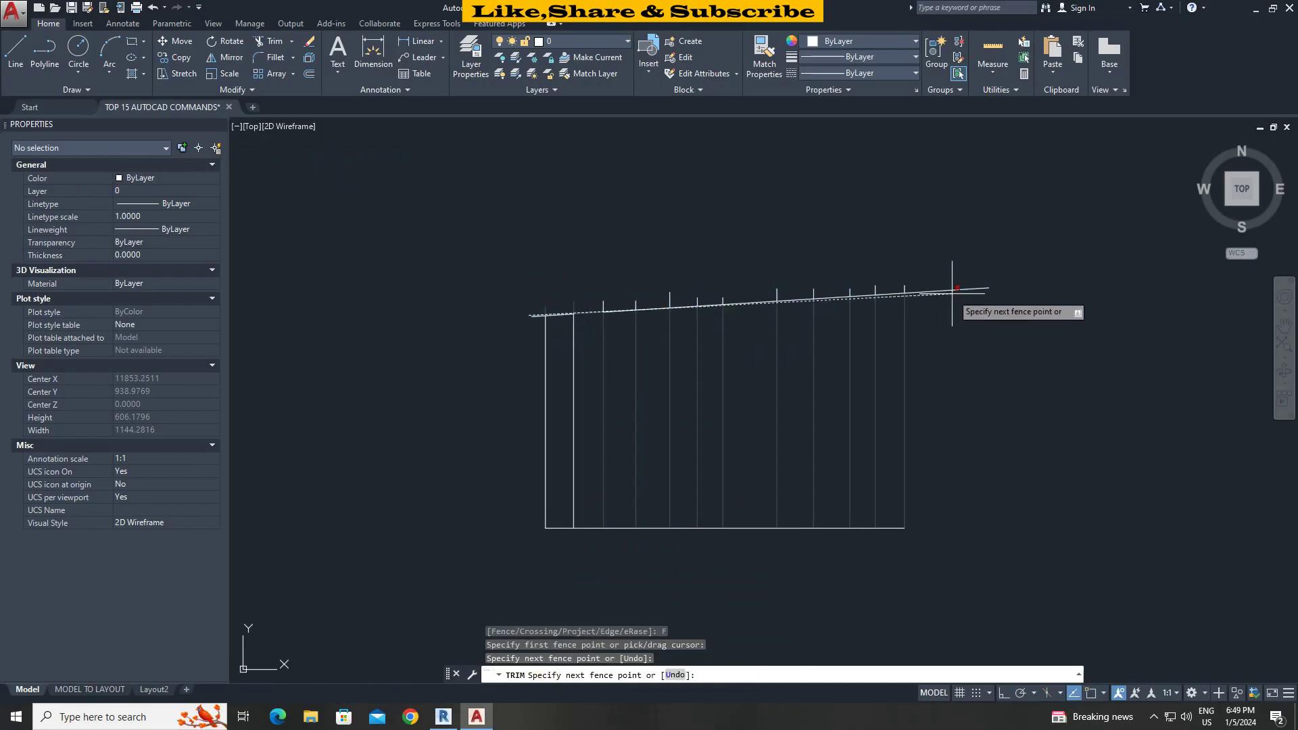
{"action": "left_click", "coordinate": [995, 284]}
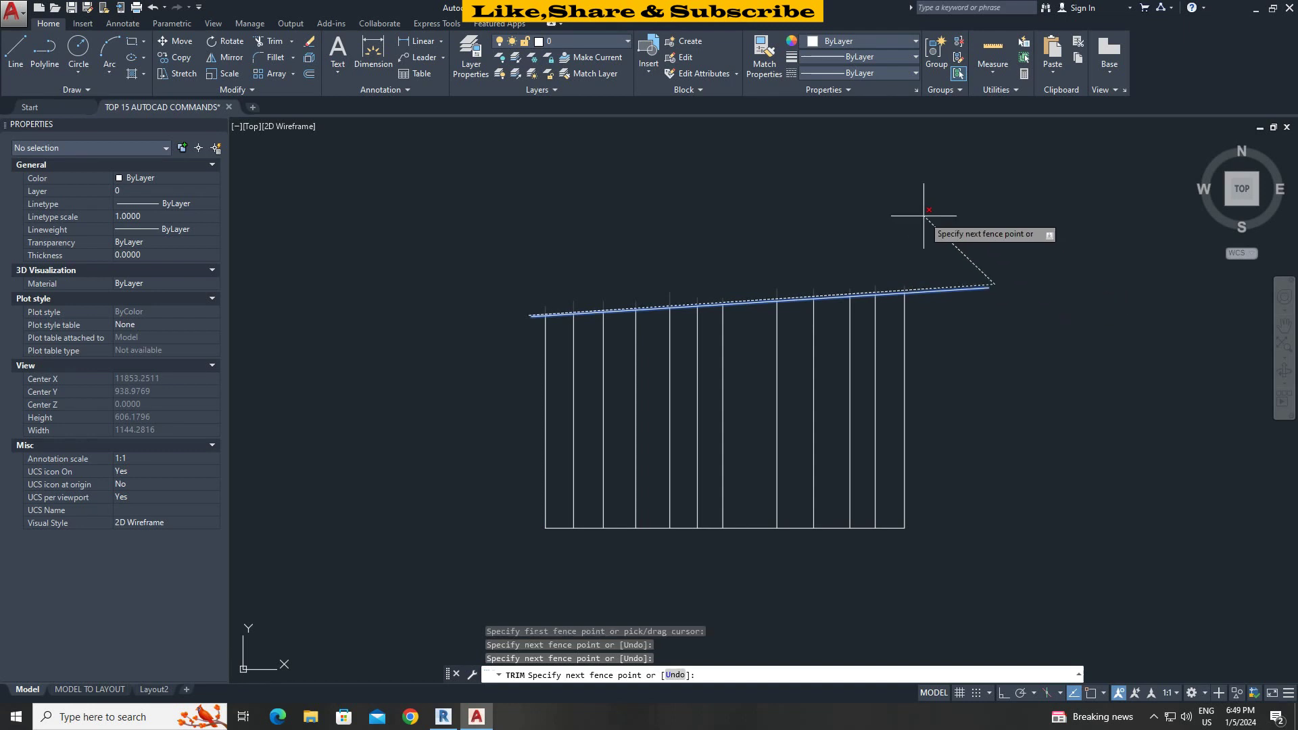
{"action": "left_click", "coordinate": [1035, 595]}
{"action": "left_click", "coordinate": [571, 615]}
{"action": "left_click", "coordinate": [533, 315]}
{"action": "key", "text": "Return"}
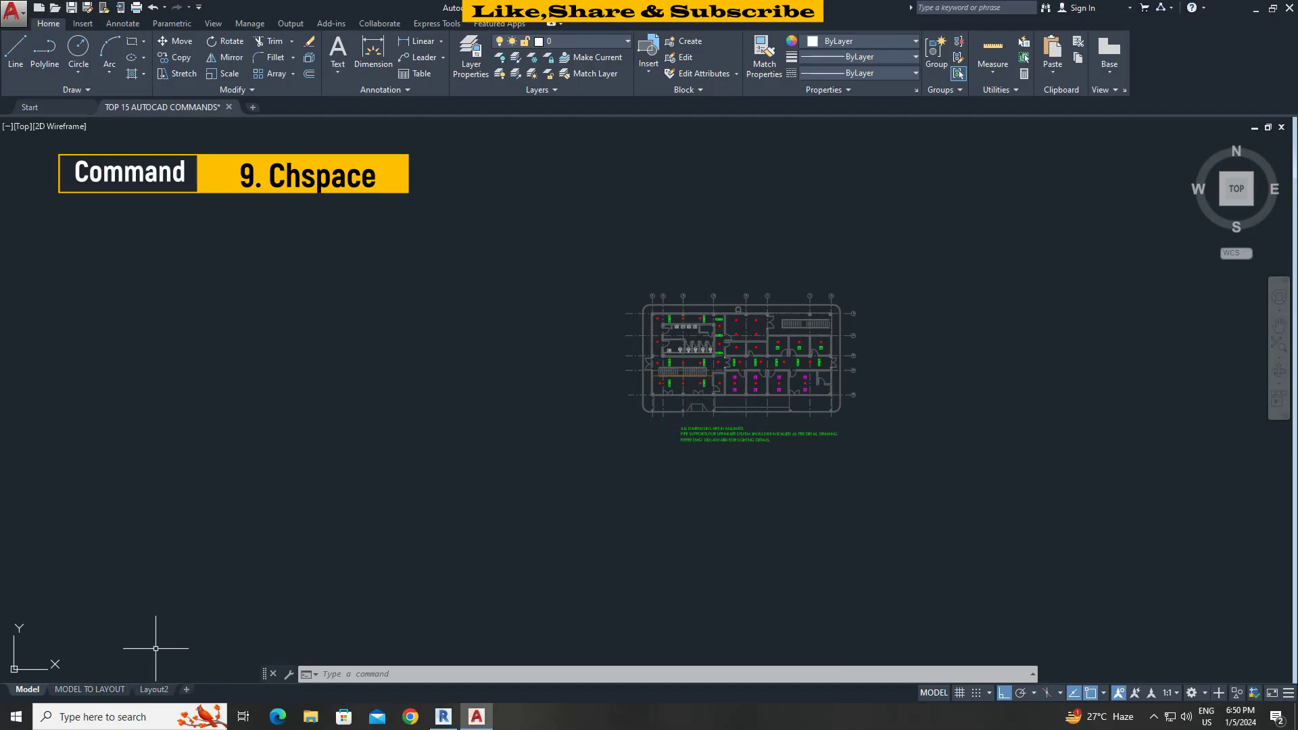
Open the MODEL TO LAYOUT sheet and activate the viewport's model space.
{"action": "left_click", "coordinate": [95, 689]}
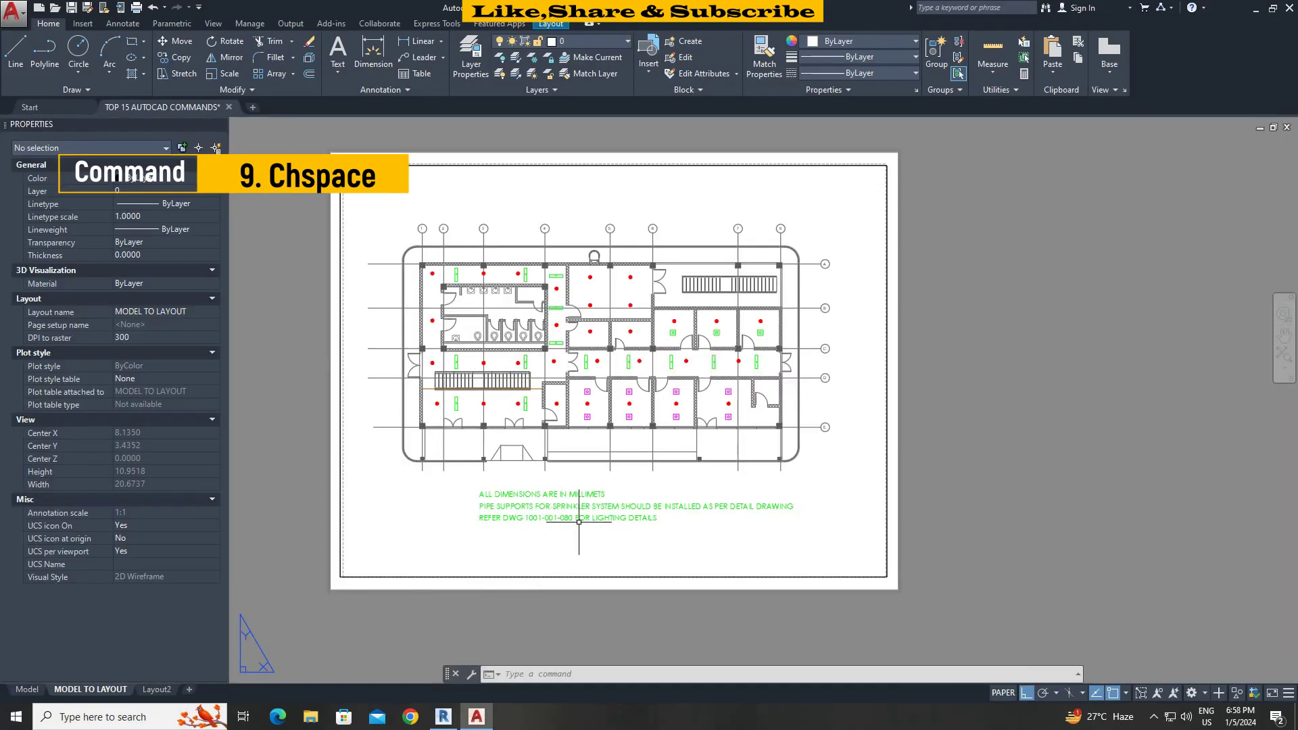
{"action": "left_click", "coordinate": [579, 522]}
{"action": "left_click", "coordinate": [659, 514]}
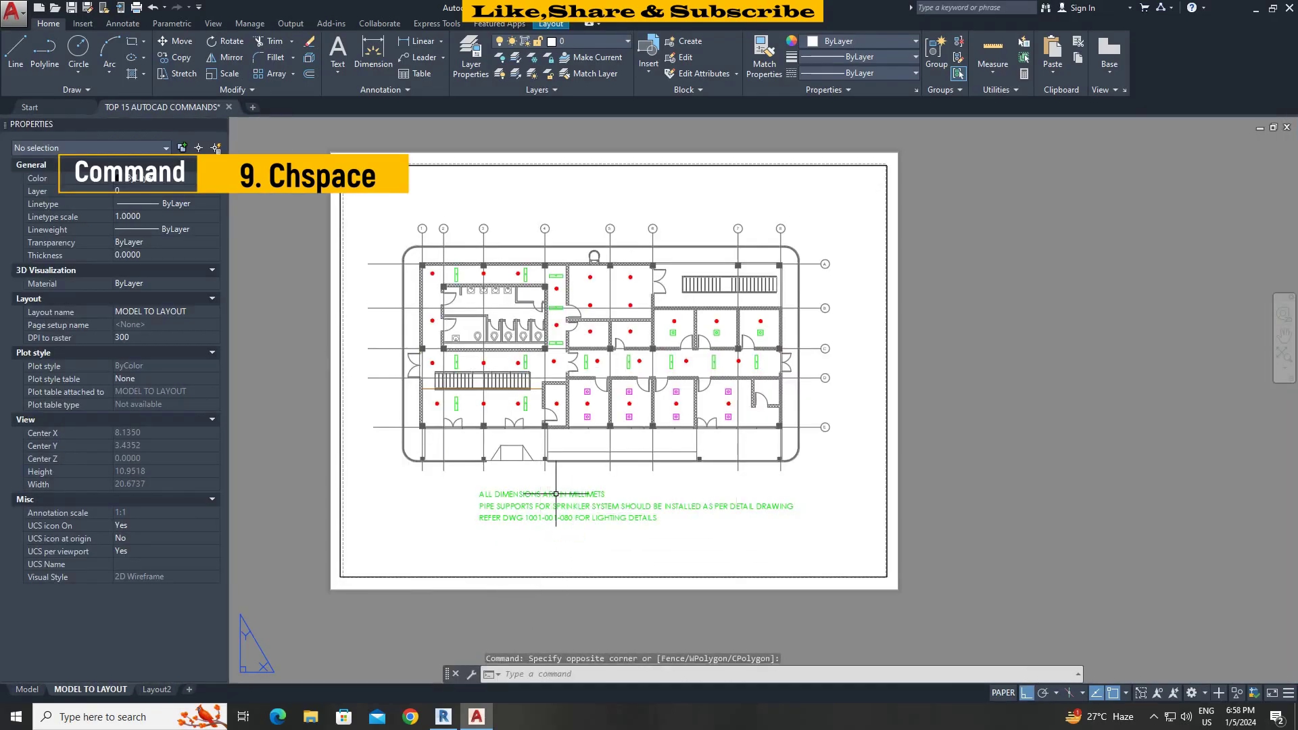
{"action": "left_click", "coordinate": [536, 464]}
{"action": "left_click", "coordinate": [562, 499]}
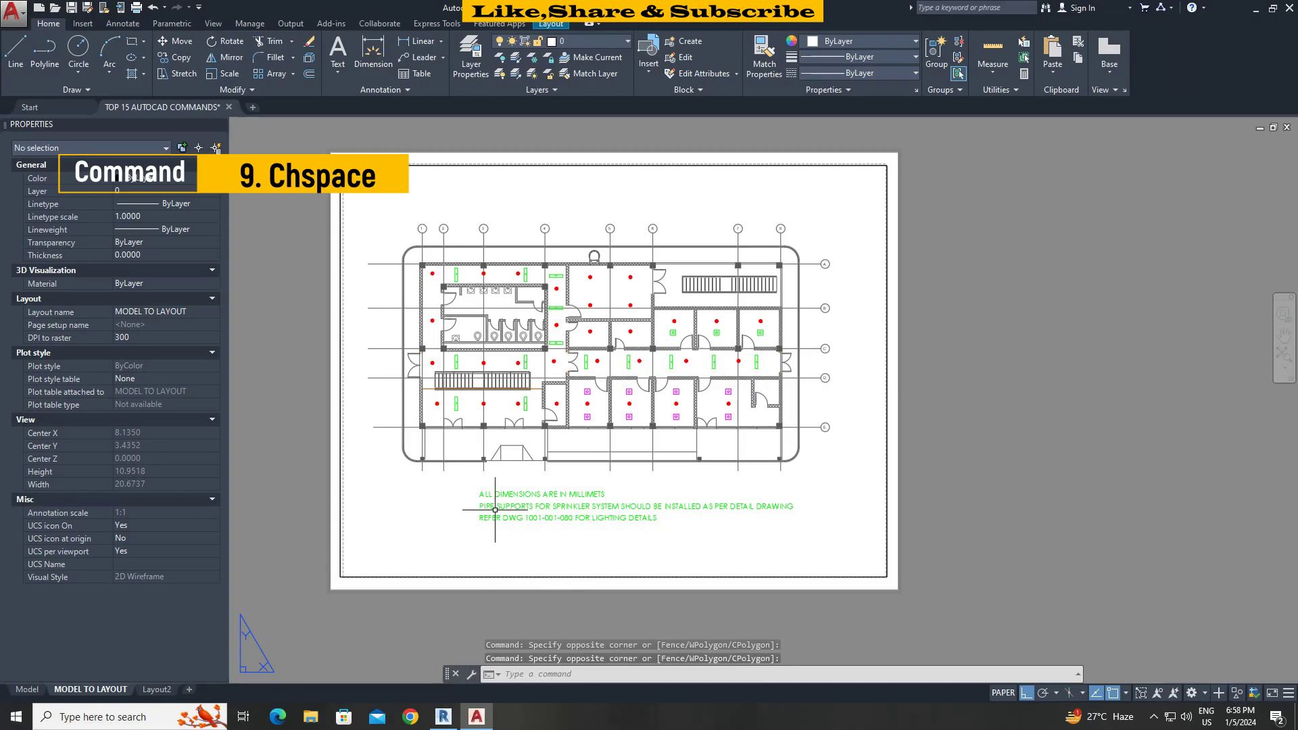
{"action": "double_click", "coordinate": [915, 527]}
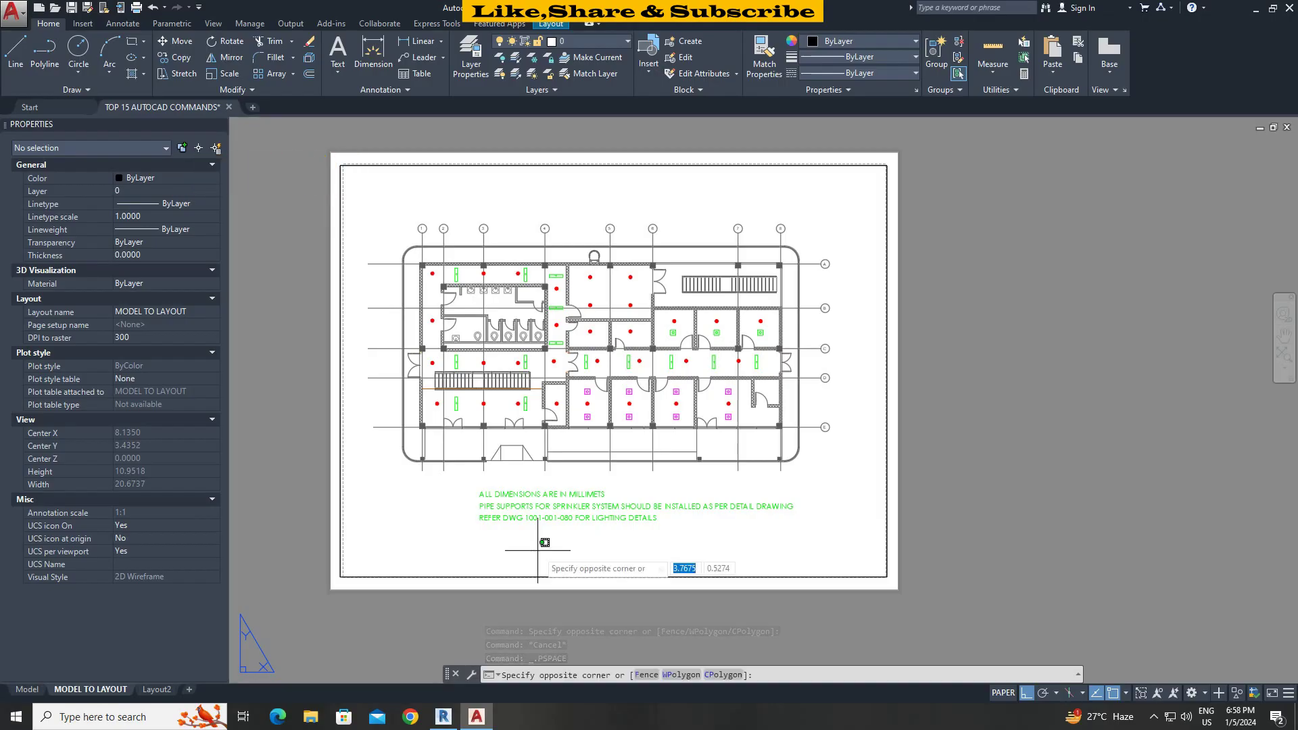
{"action": "double_click", "coordinate": [537, 550]}
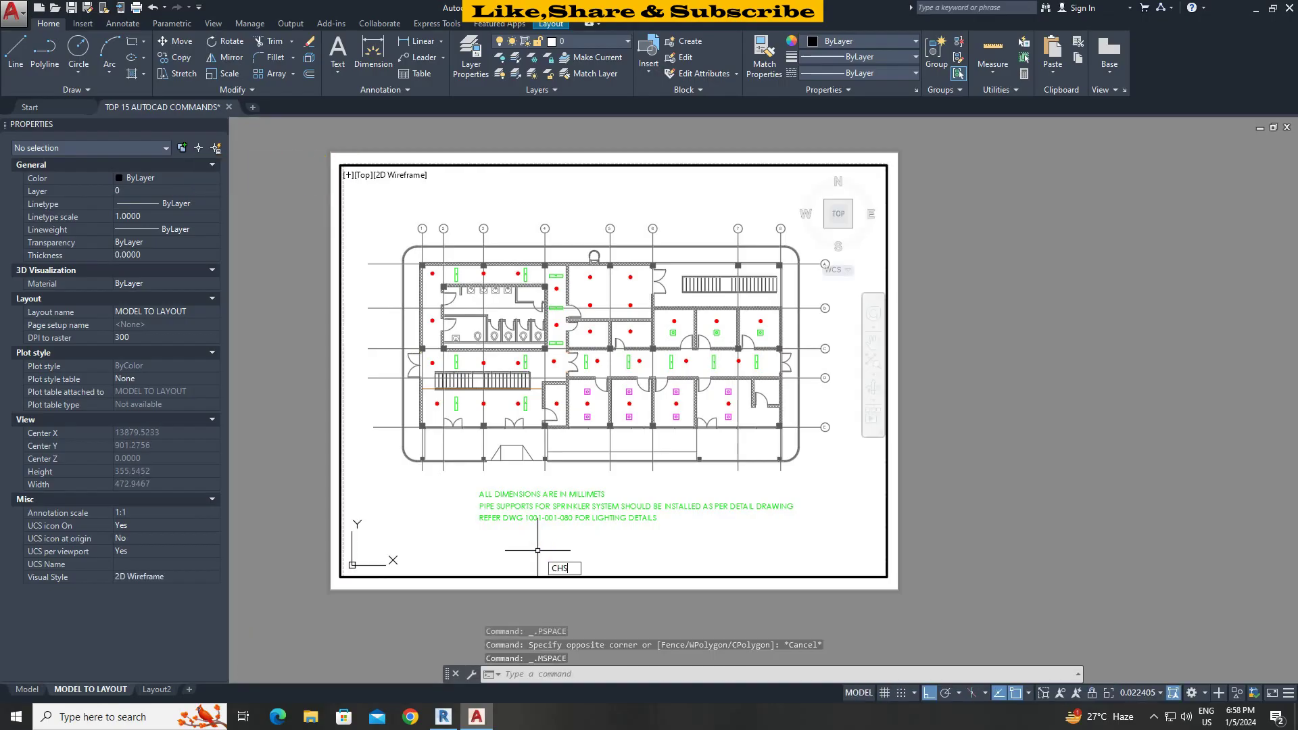
Transfer the three green note lines from the viewport into paper space with CHSPACE.
{"action": "key", "text": "Return"}
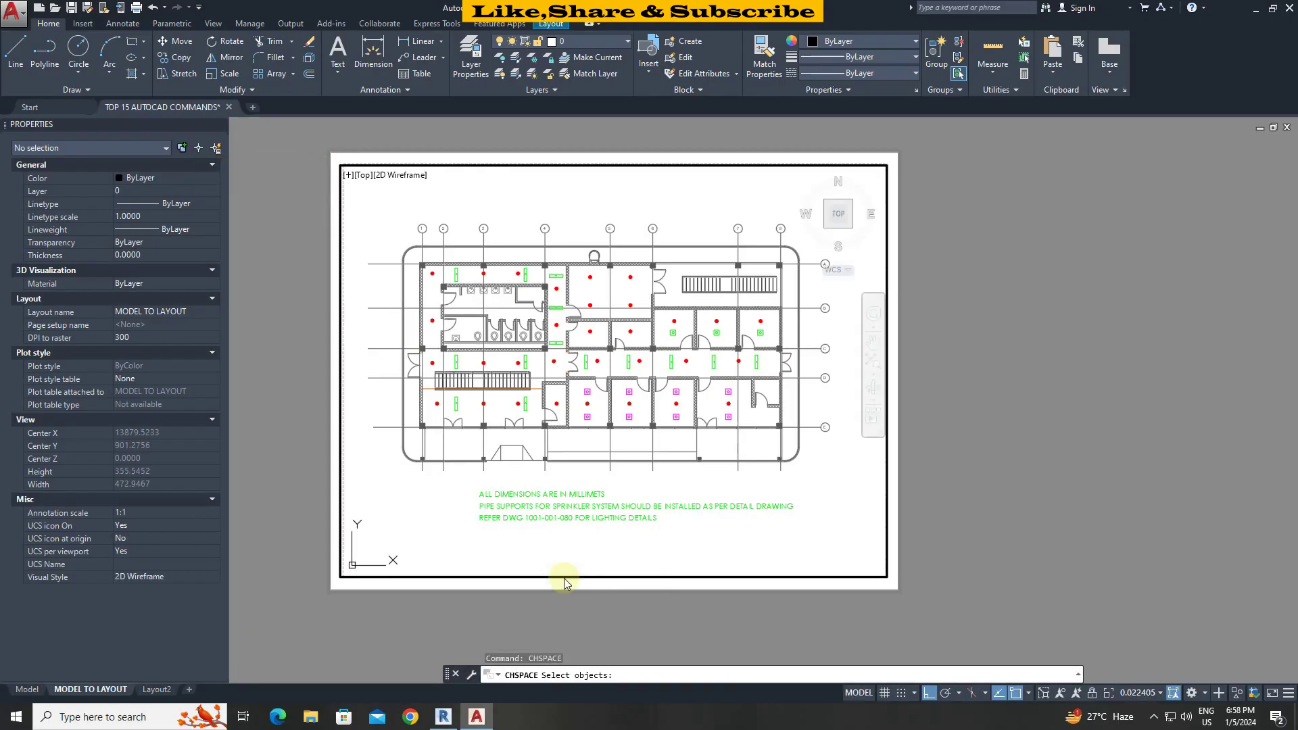
{"action": "left_click", "coordinate": [571, 544]}
{"action": "left_click", "coordinate": [505, 489]}
{"action": "key", "text": "Return"}
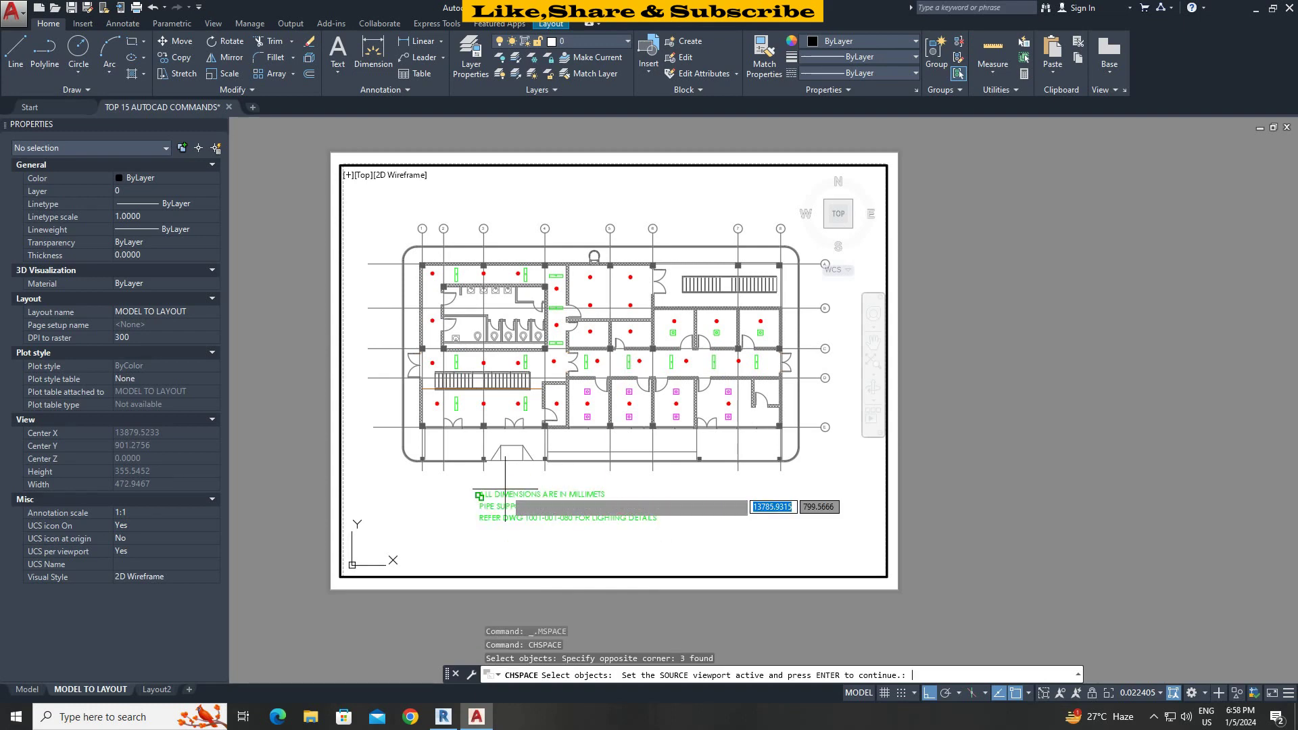
{"action": "key", "text": "Return"}
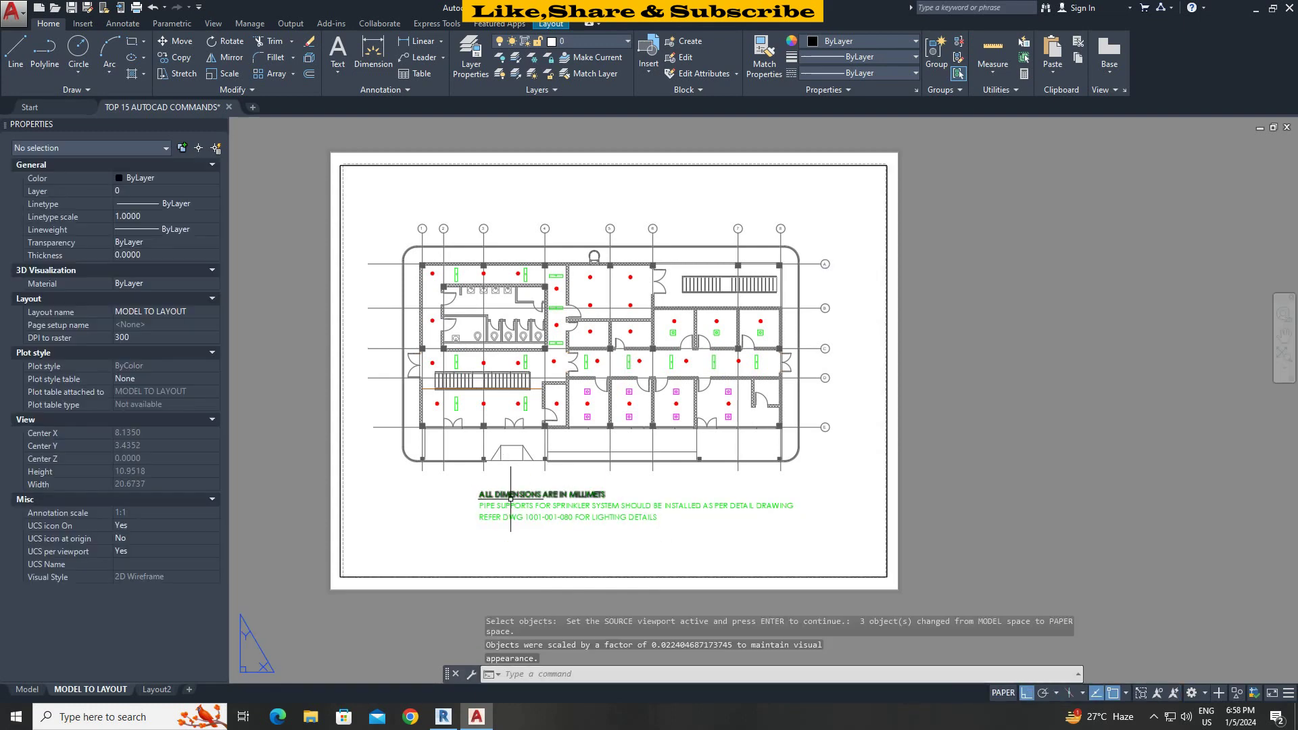
Move the transferred notes text to the left on the layout sheet.
{"action": "left_click", "coordinate": [816, 530]}
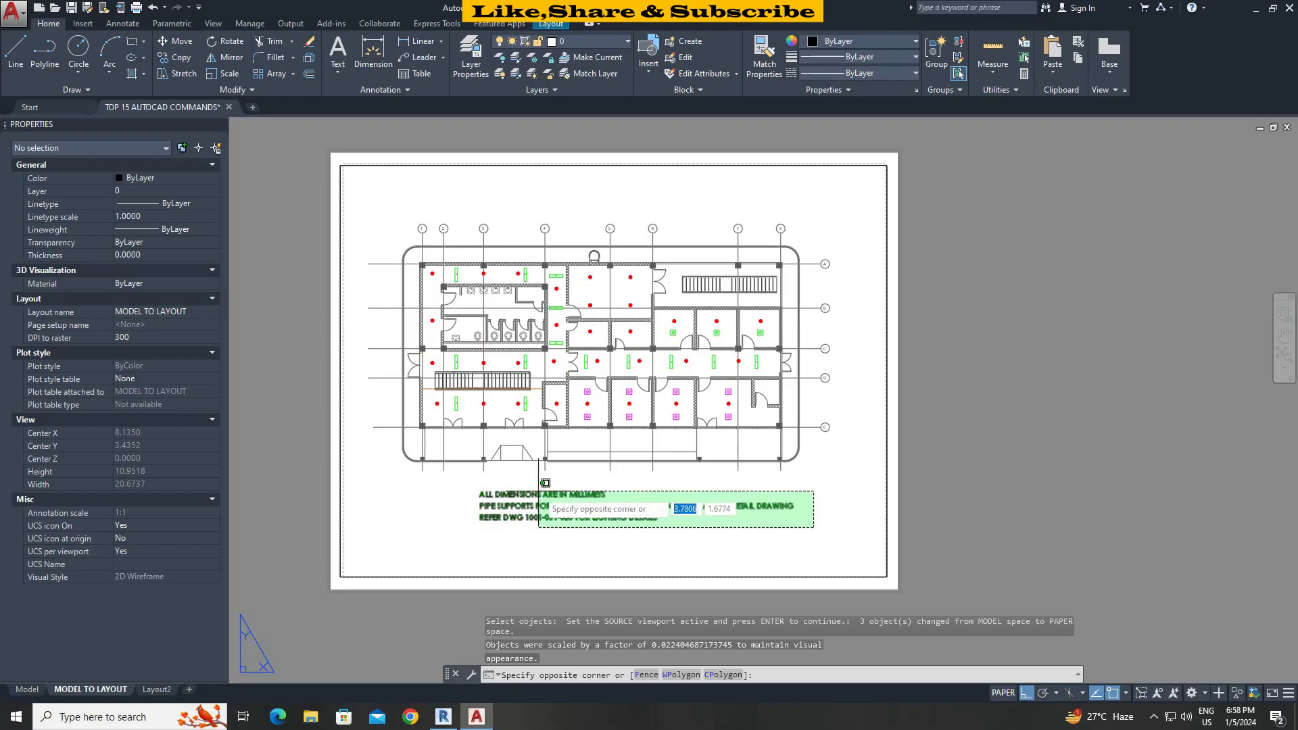
{"action": "left_click", "coordinate": [476, 480]}
{"action": "type", "text": "m"}
{"action": "key", "text": "Return"}
{"action": "left_click", "coordinate": [632, 549]}
{"action": "left_click", "coordinate": [542, 549]}
{"action": "key", "text": "Return"}
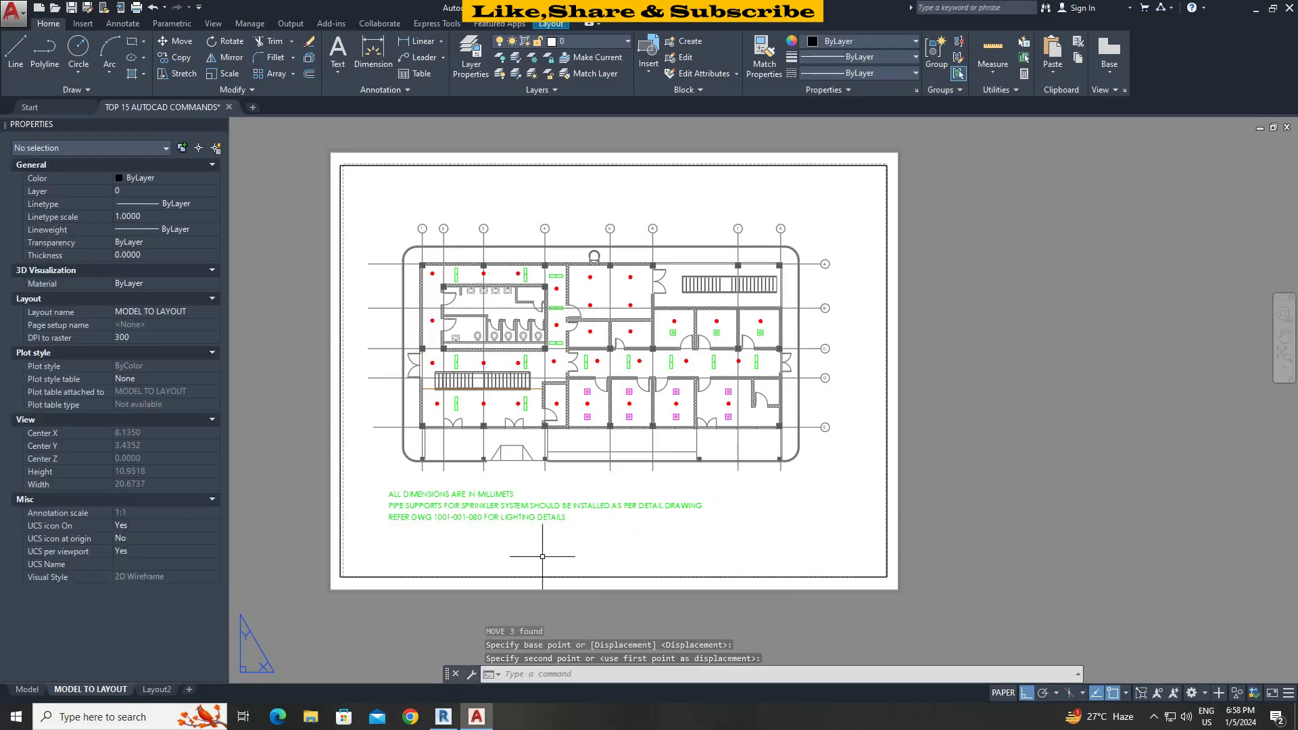
{"action": "left_click", "coordinate": [704, 460]}
{"action": "left_click", "coordinate": [388, 556]}
{"action": "key", "text": "Return"}
{"action": "left_click", "coordinate": [550, 532]}
{"action": "left_click", "coordinate": [538, 534]}
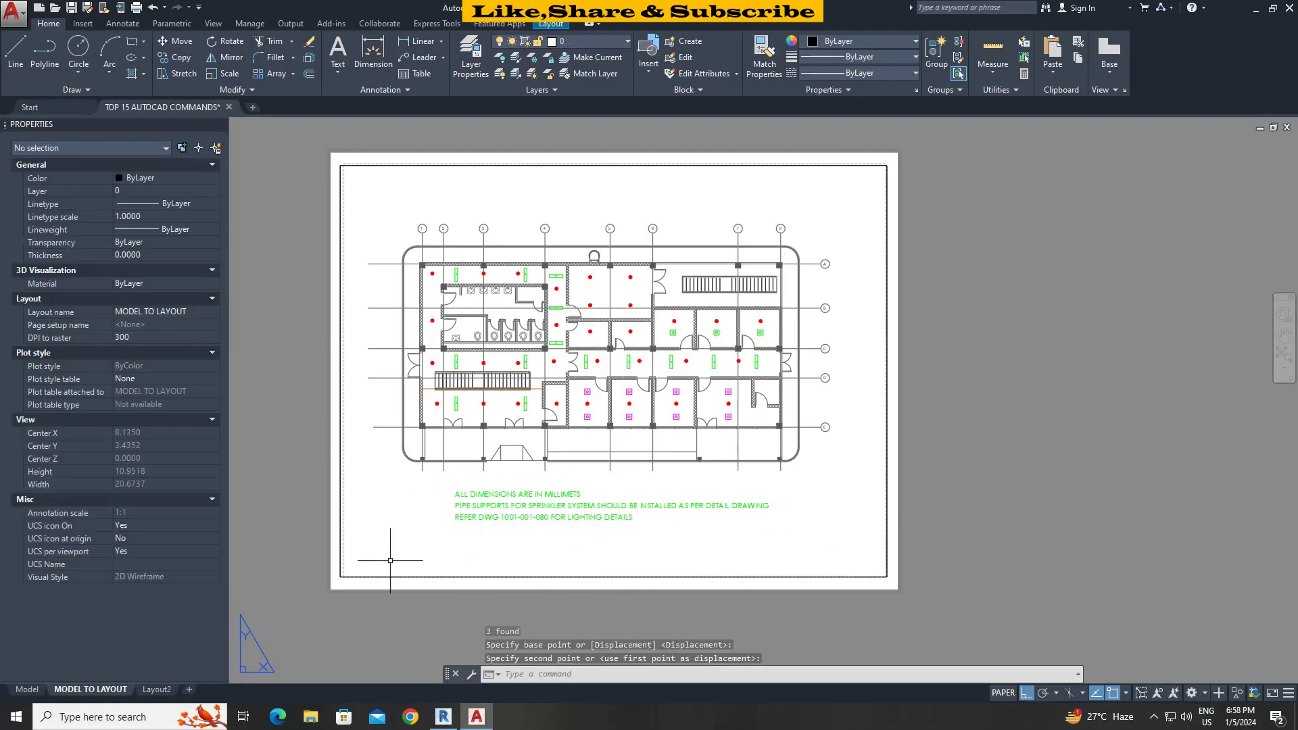
Return to the Model tab.
{"action": "left_click", "coordinate": [28, 689]}
{"action": "scroll", "coordinate": [828, 467], "scroll_direction": "down", "scroll_amount": 3}
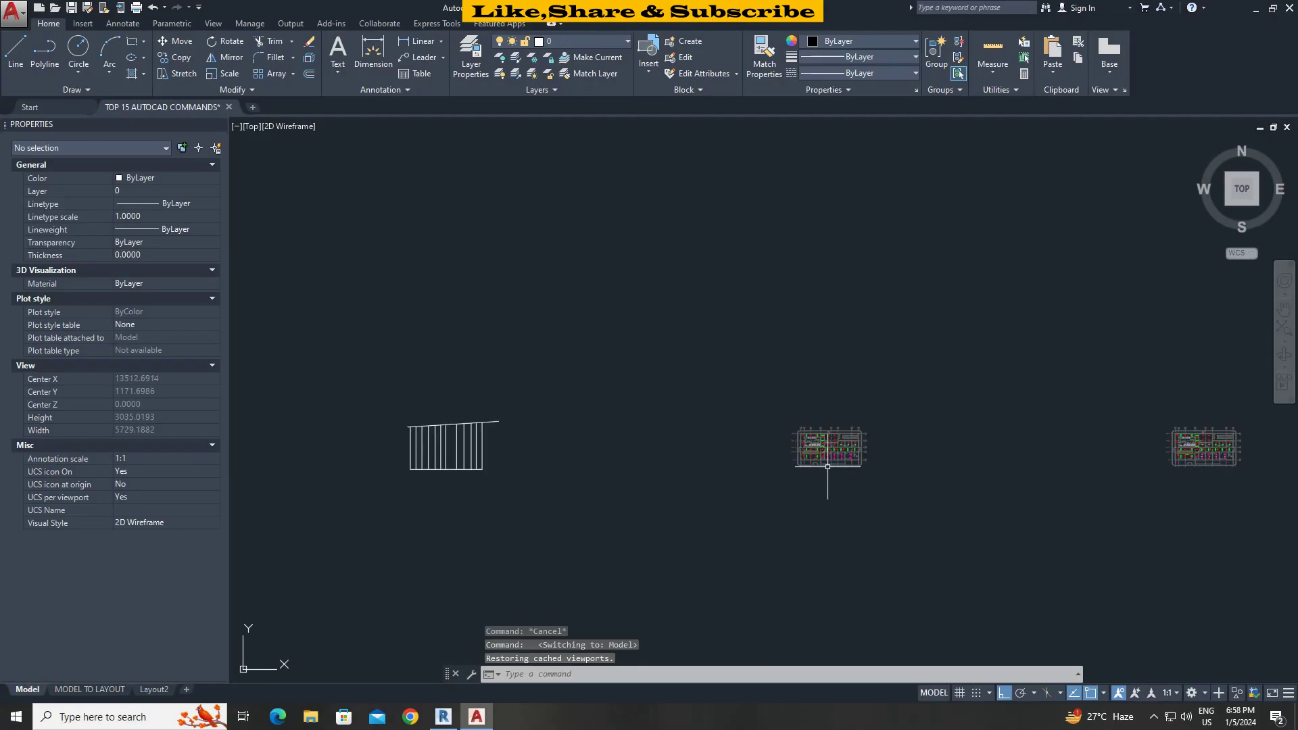
{"action": "scroll", "coordinate": [851, 468], "scroll_direction": "up", "scroll_amount": 3}
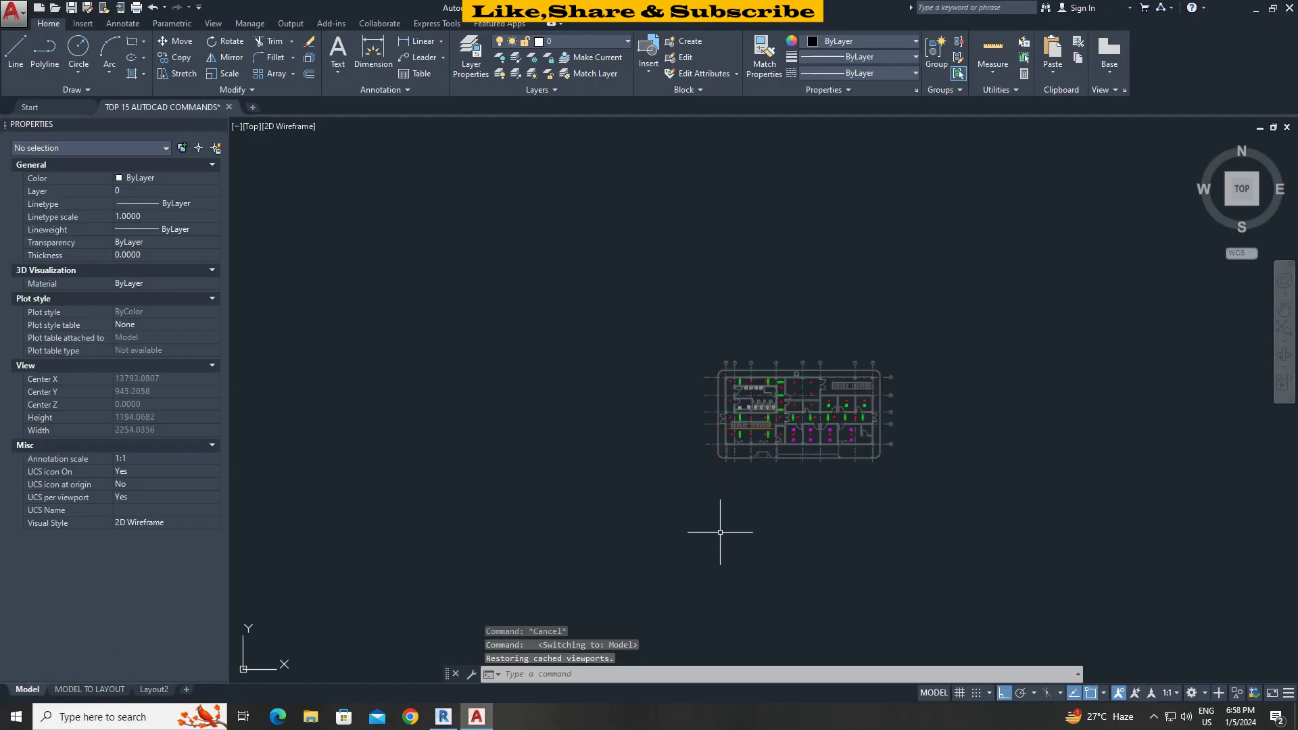
Go back to the MODEL TO LAYOUT sheet and pan toward the right-hand floor plan.
{"action": "left_click", "coordinate": [90, 689]}
{"action": "left_click_drag", "start_coordinate": [477, 534], "coordinate": [457, 487]}
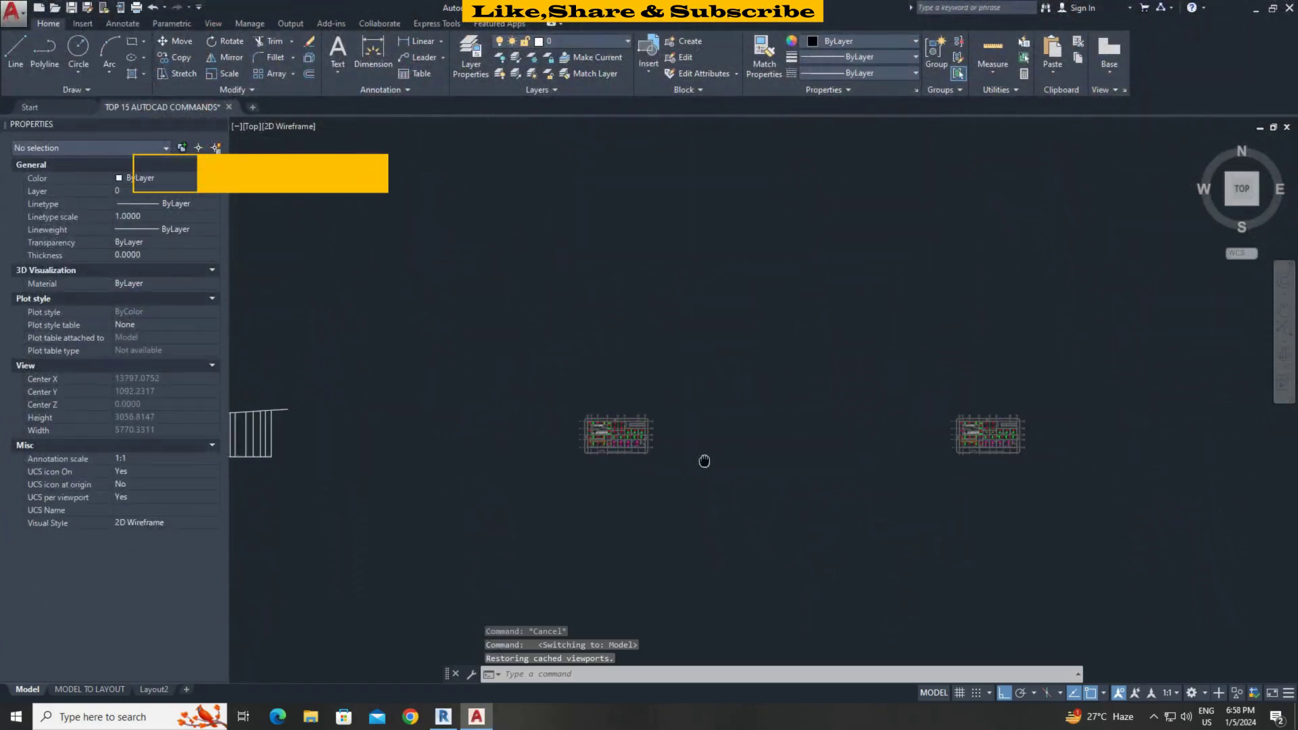
{"action": "middle_click_drag", "start_coordinate": [704, 461], "coordinate": [534, 460]}
{"action": "scroll", "coordinate": [759, 414], "scroll_direction": "up", "scroll_amount": 10}
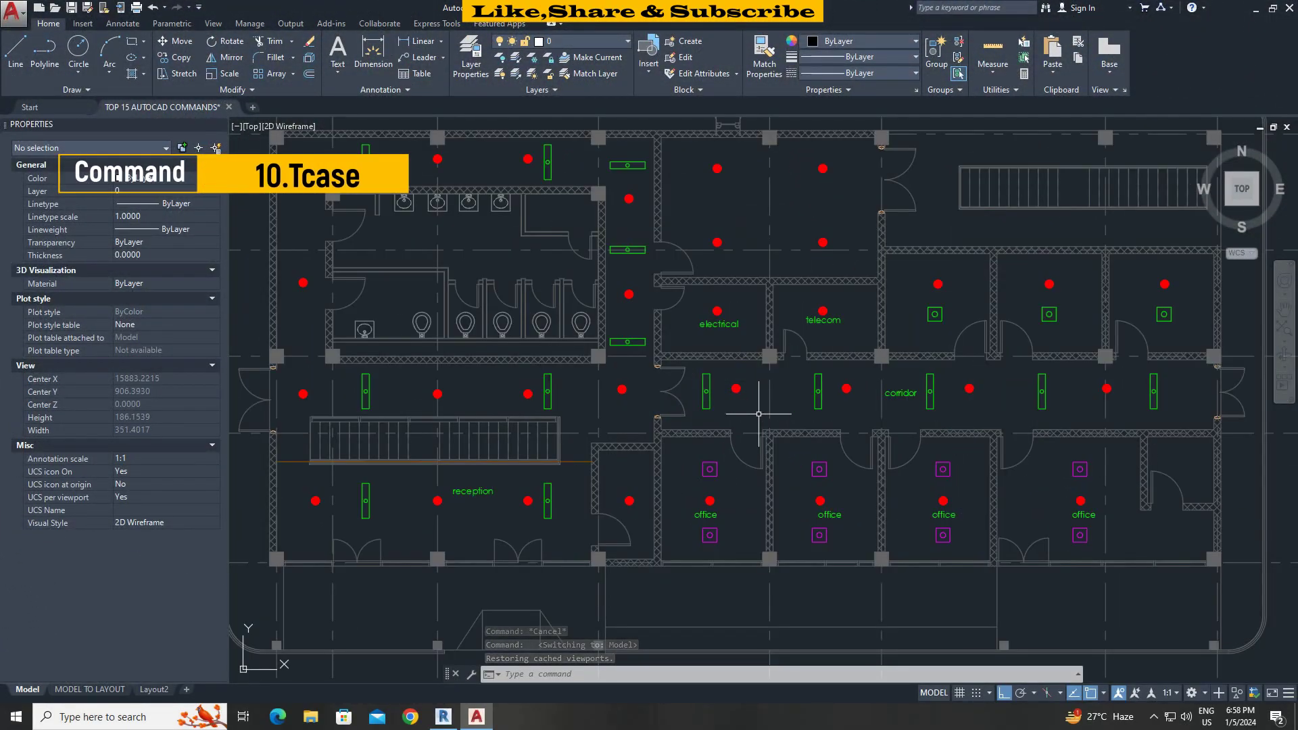
{"action": "scroll", "coordinate": [758, 414], "scroll_direction": "down", "scroll_amount": 5}
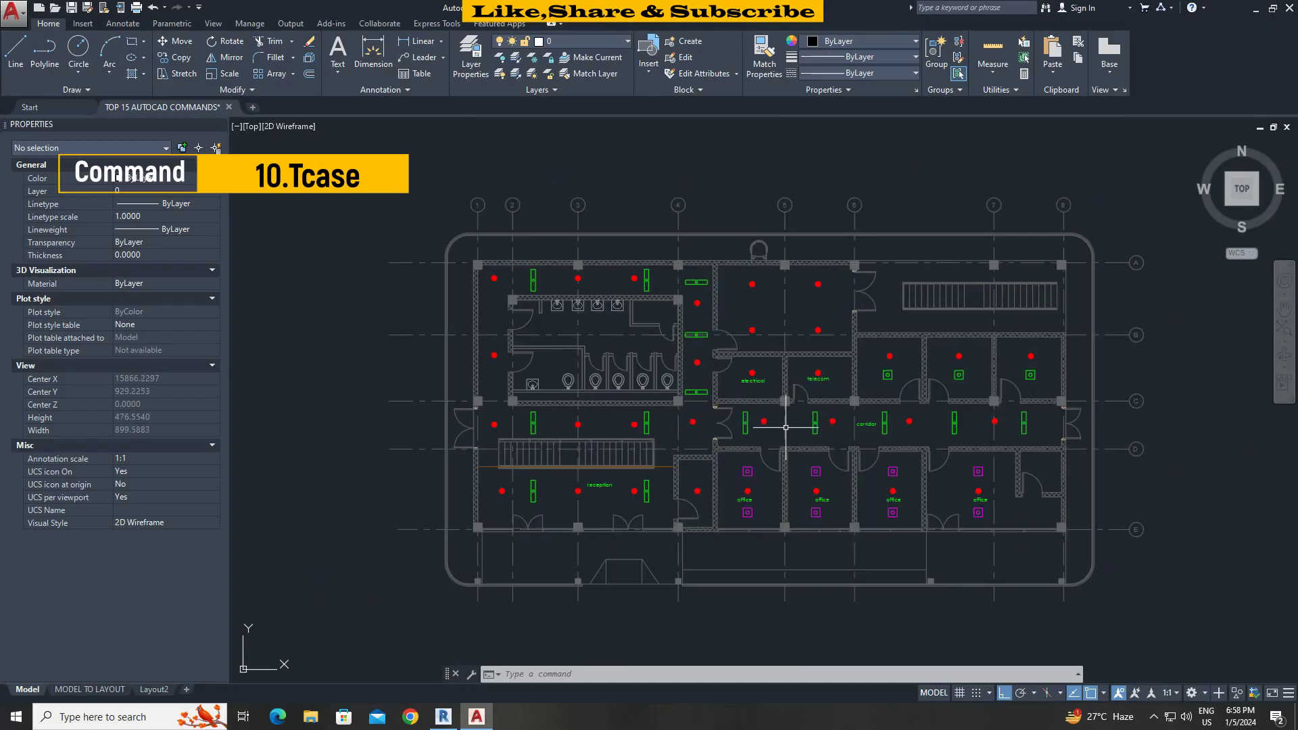
{"action": "mouse_move", "coordinate": [787, 427]}
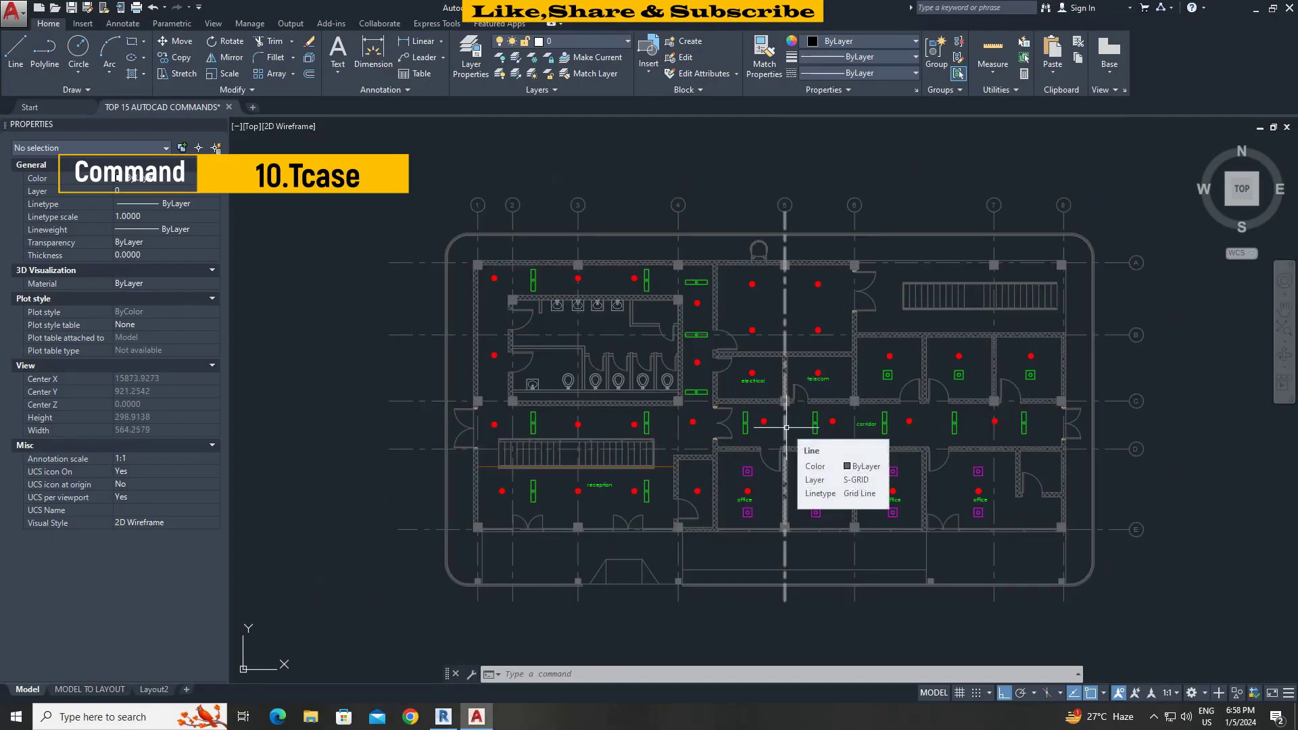
{"action": "scroll", "coordinate": [768, 423], "scroll_direction": "up", "scroll_amount": 2}
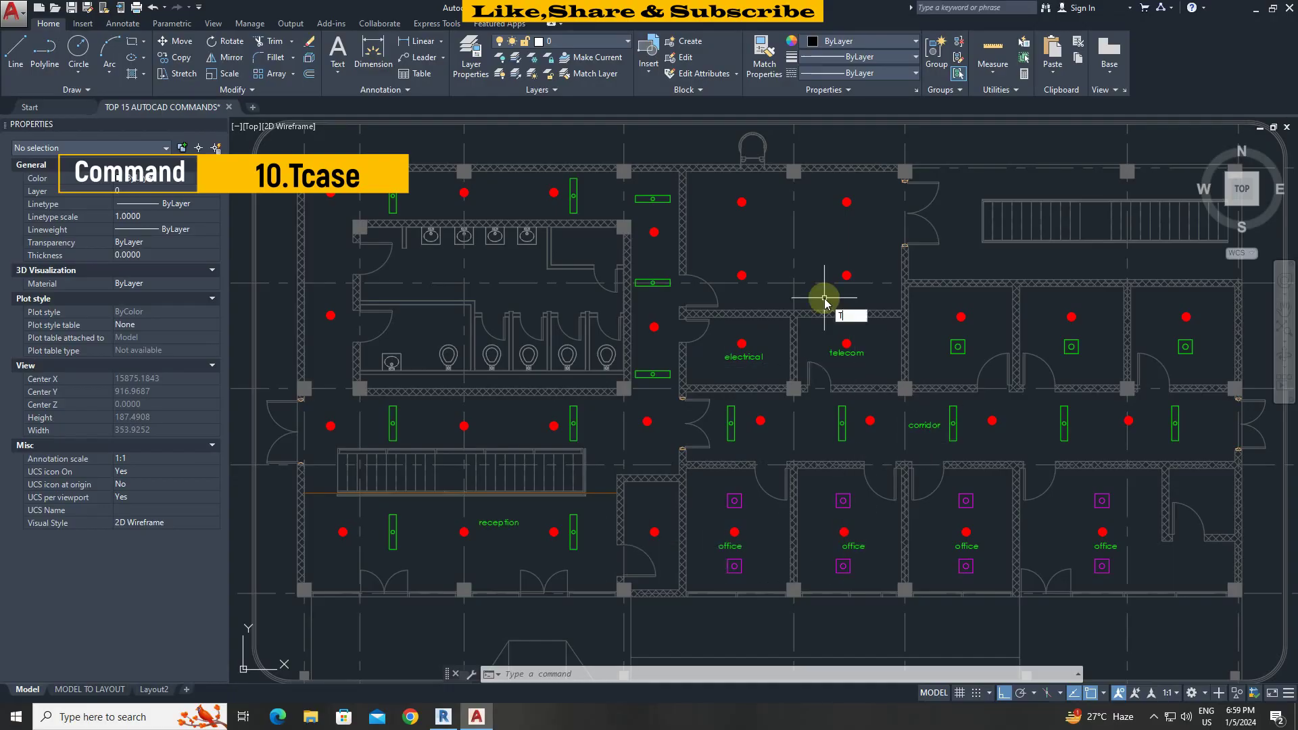
Change the floor plan's 8 room labels to UPPERCASE with TCASE.
{"action": "type", "text": "CASE"}
{"action": "key", "text": "Return"}
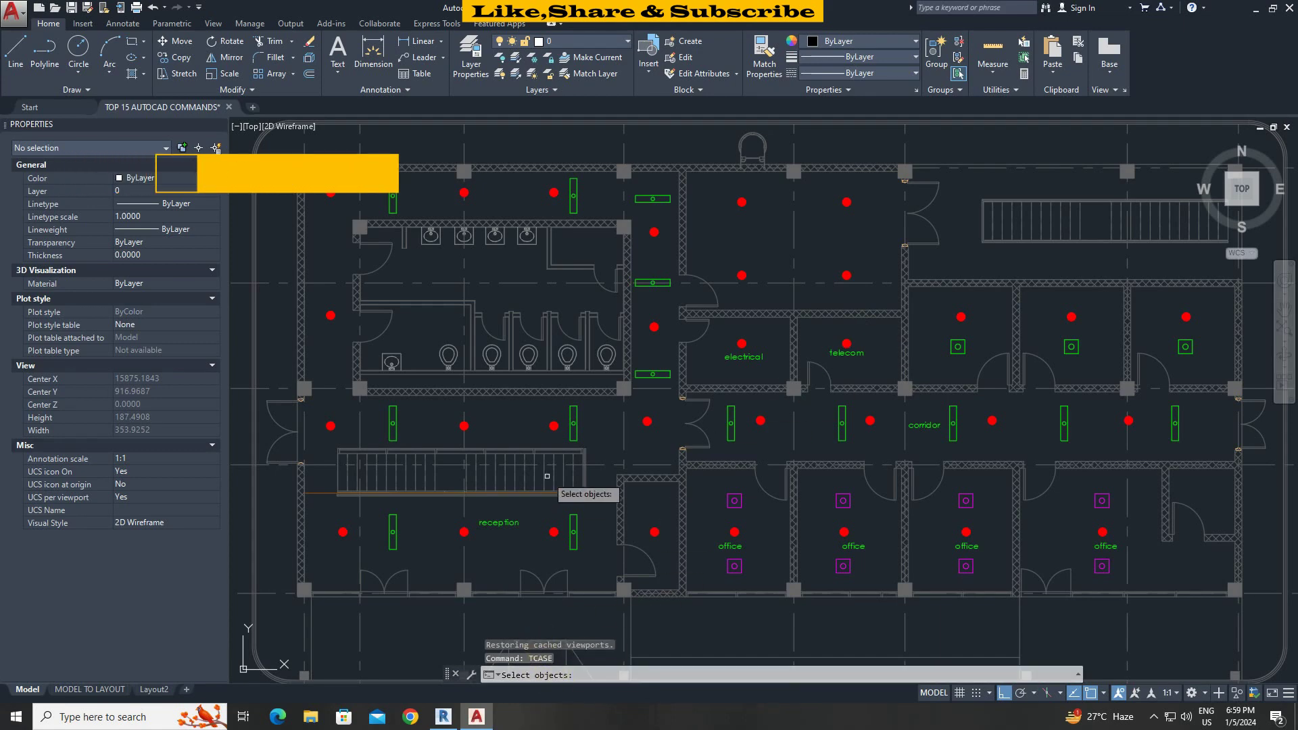
{"action": "left_click", "coordinate": [330, 214]}
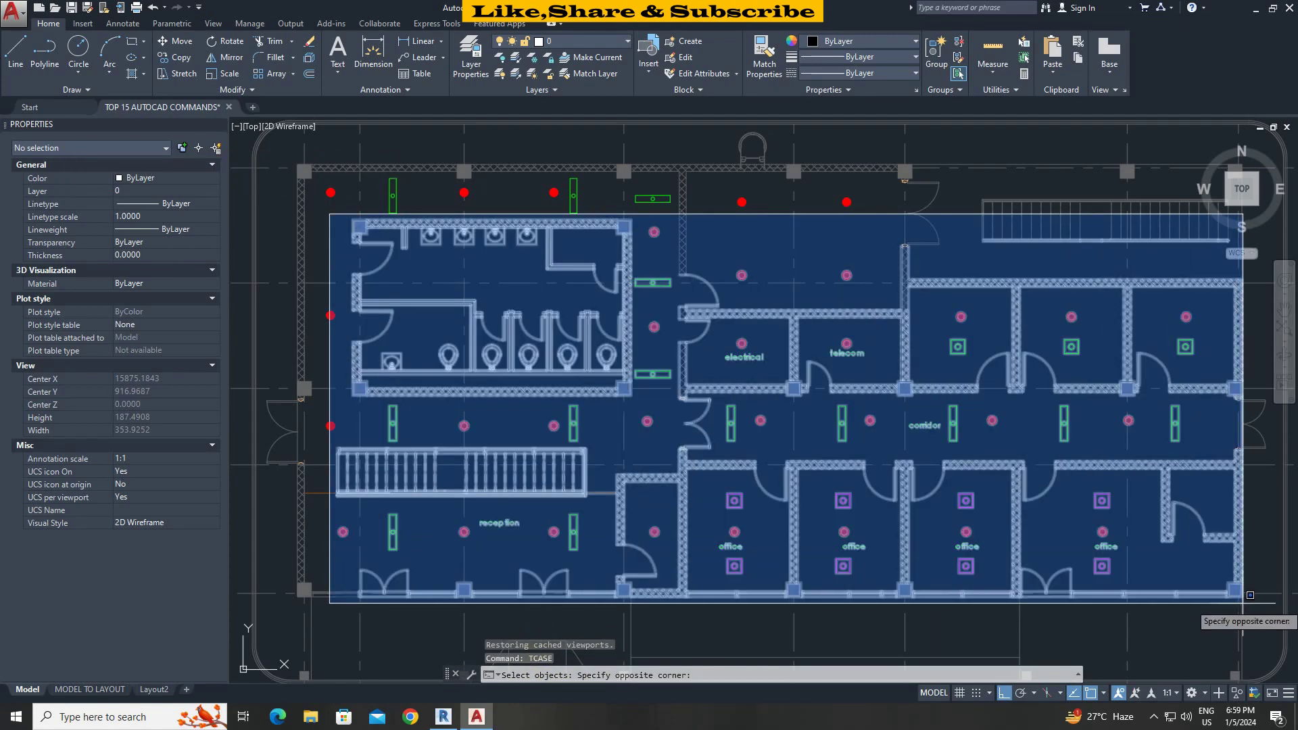
{"action": "left_click", "coordinate": [1250, 596]}
{"action": "key", "text": "Return"}
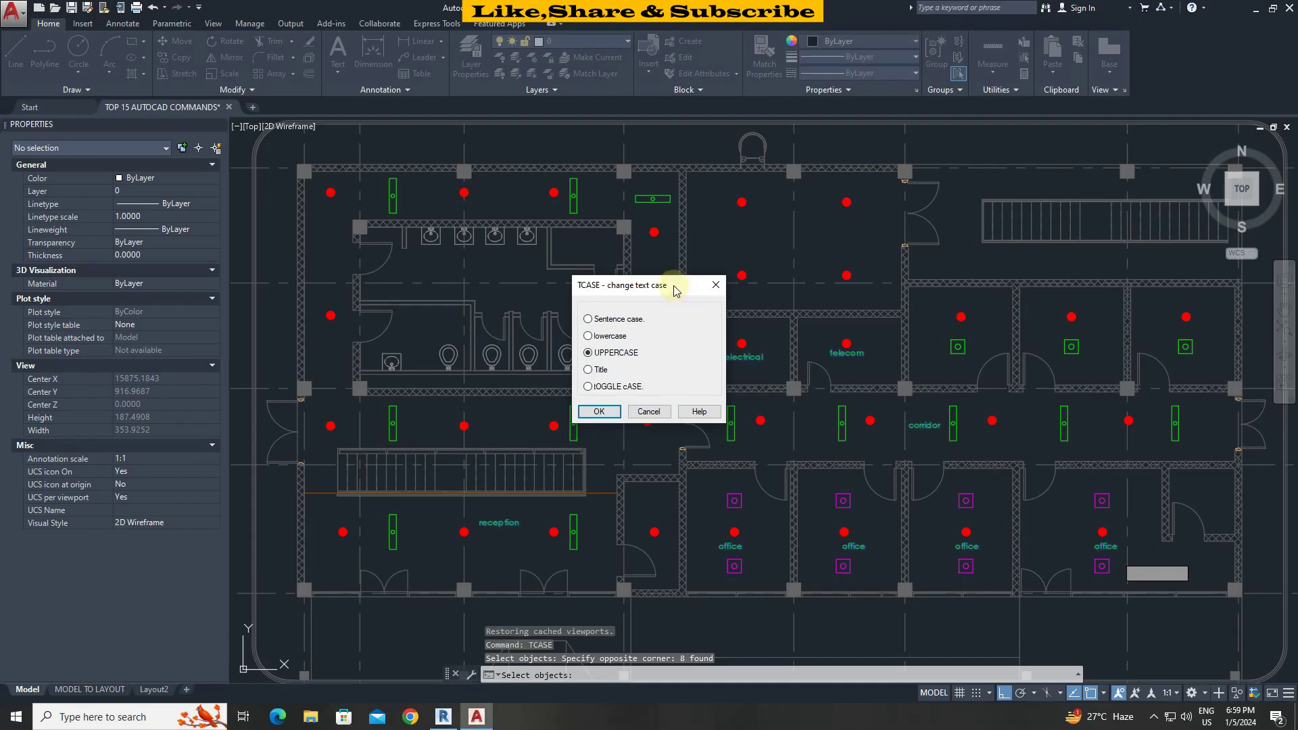
{"action": "left_click_drag", "start_coordinate": [676, 291], "coordinate": [636, 286]}
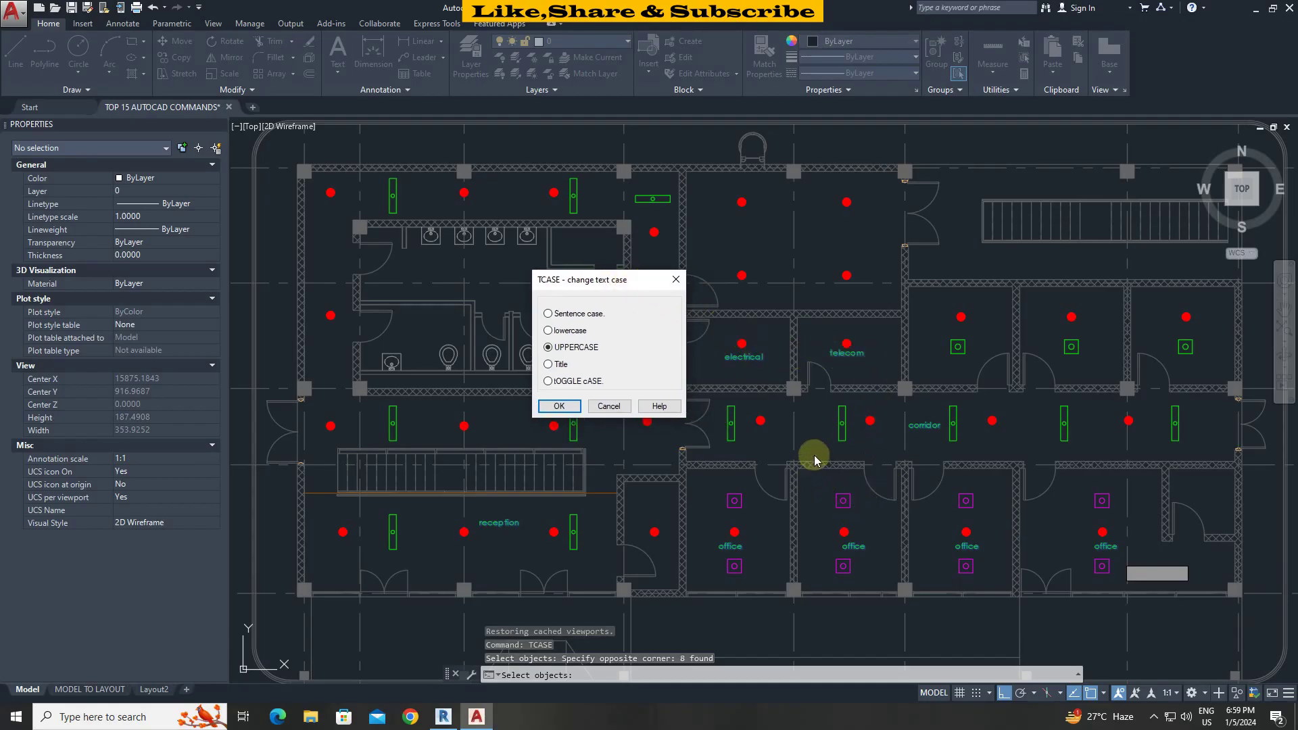
{"action": "left_click", "coordinate": [559, 405]}
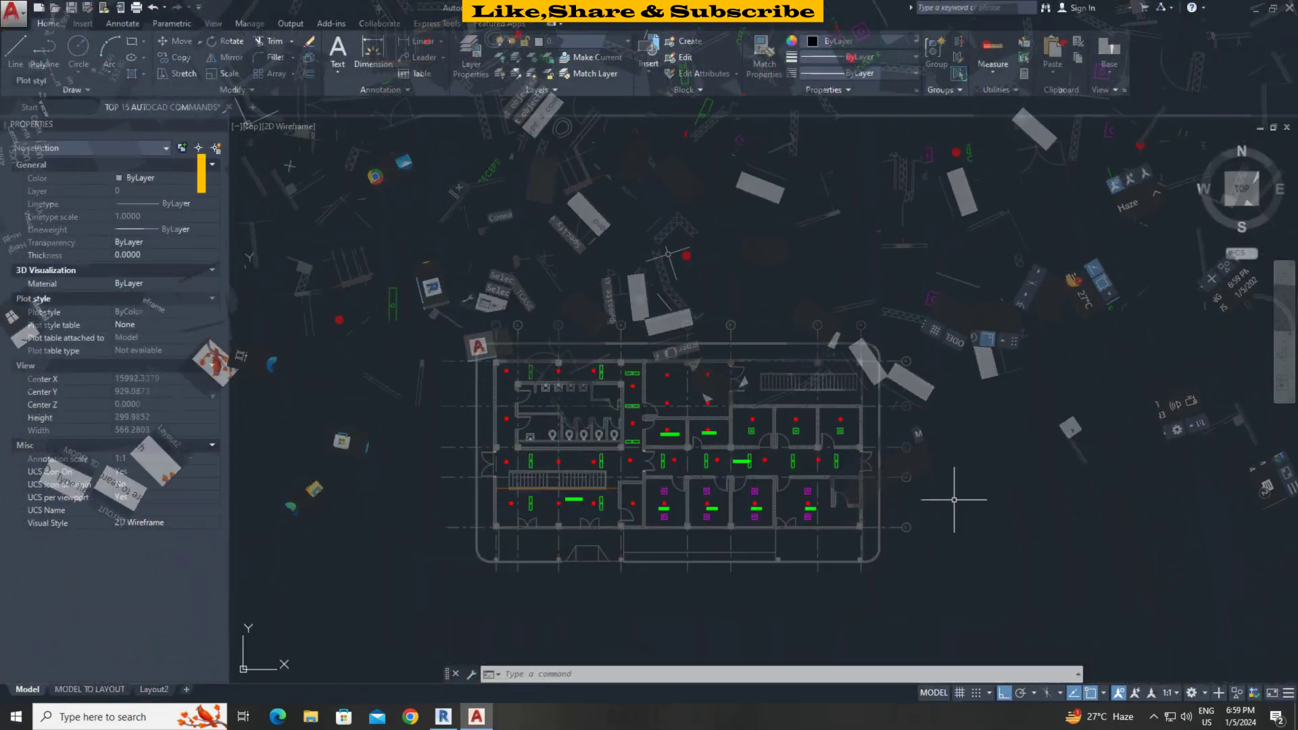
Pan the floor plan and select the electrical label to check its text style.
{"action": "scroll", "coordinate": [724, 441], "scroll_direction": "down", "scroll_amount": 2}
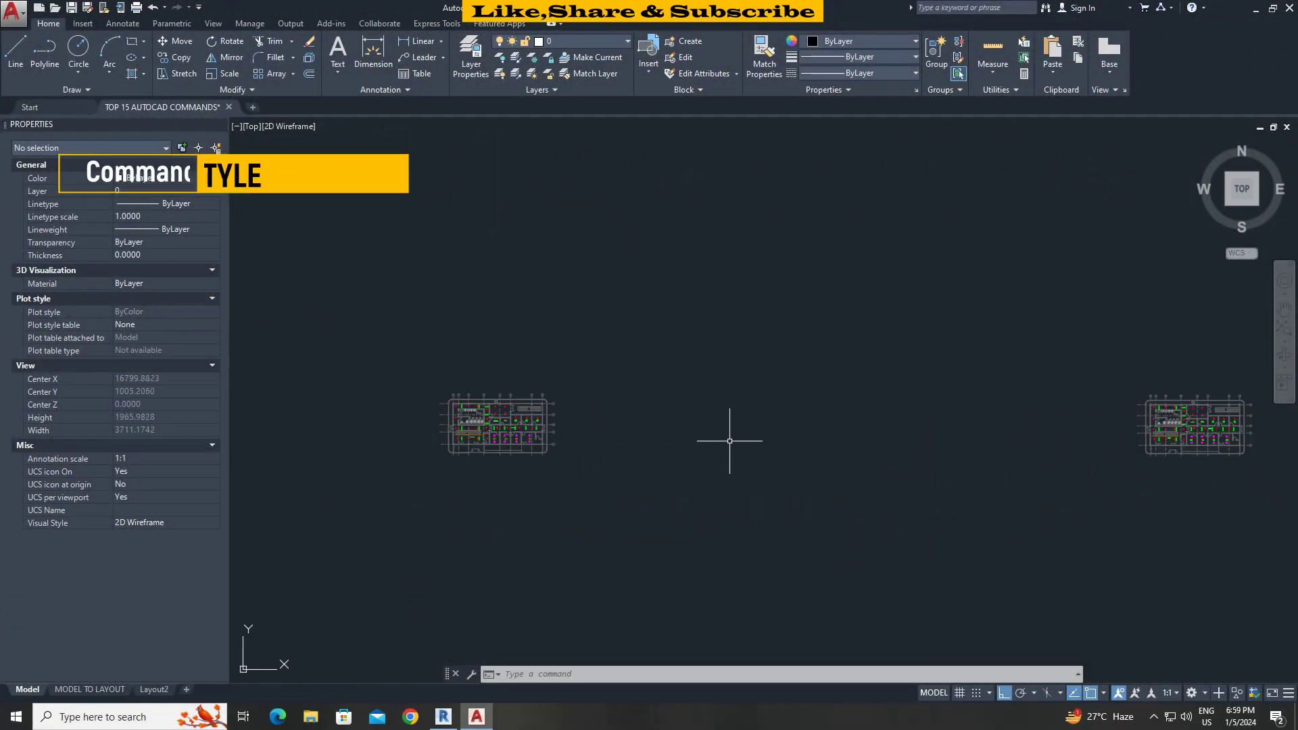
{"action": "scroll", "coordinate": [862, 406], "scroll_direction": "up", "scroll_amount": 5}
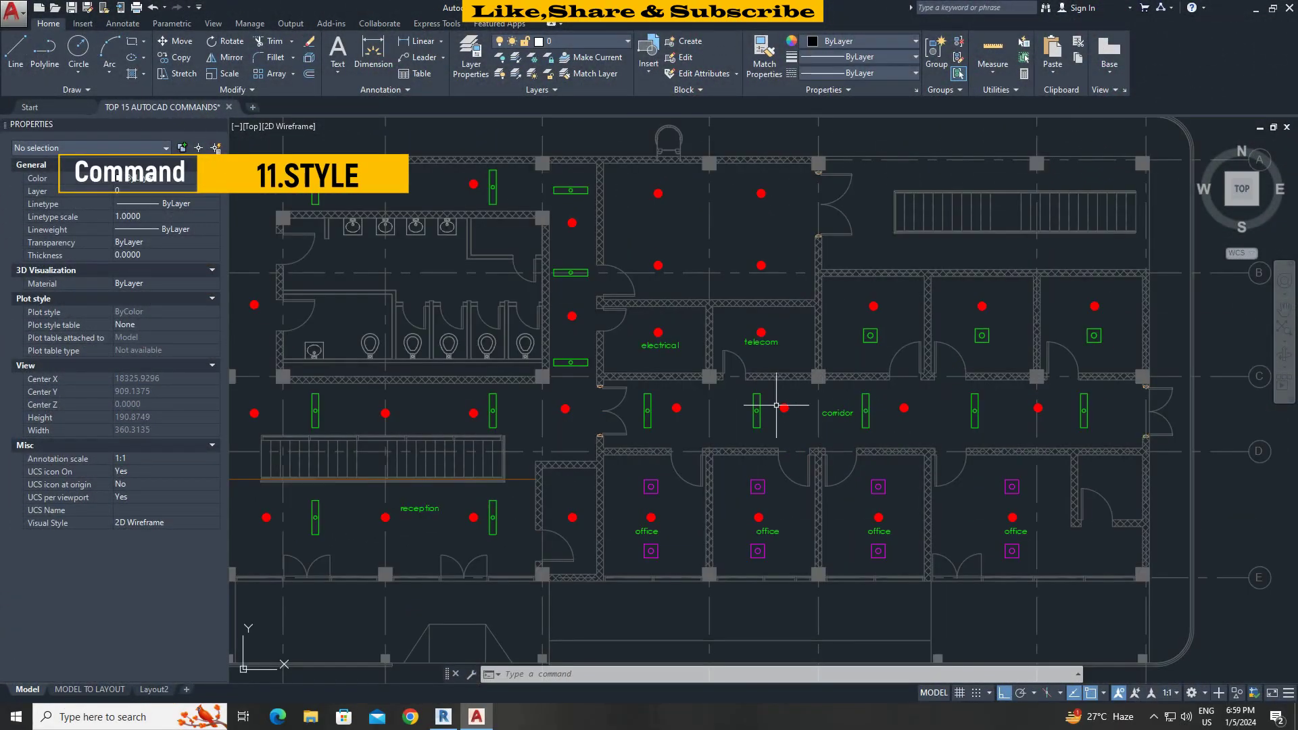
{"action": "middle_click_drag", "start_coordinate": [776, 406], "coordinate": [754, 459]}
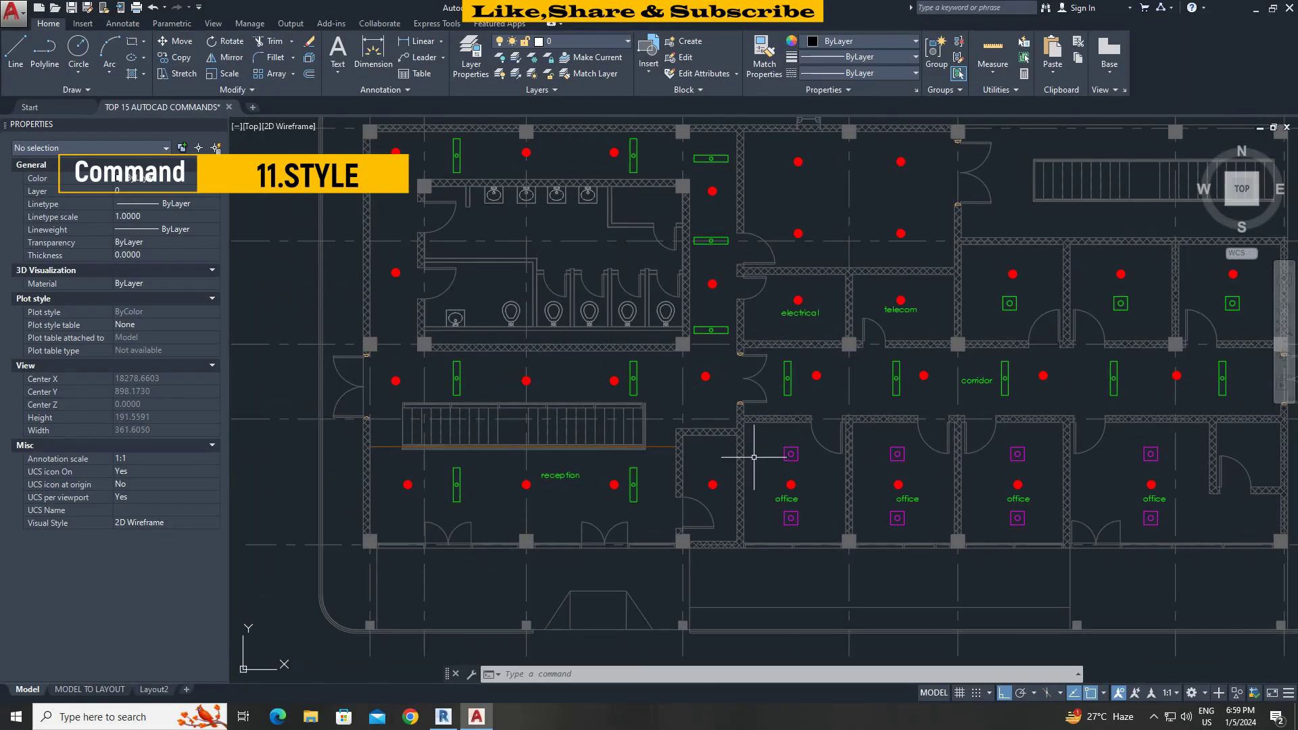
{"action": "left_click", "coordinate": [811, 315]}
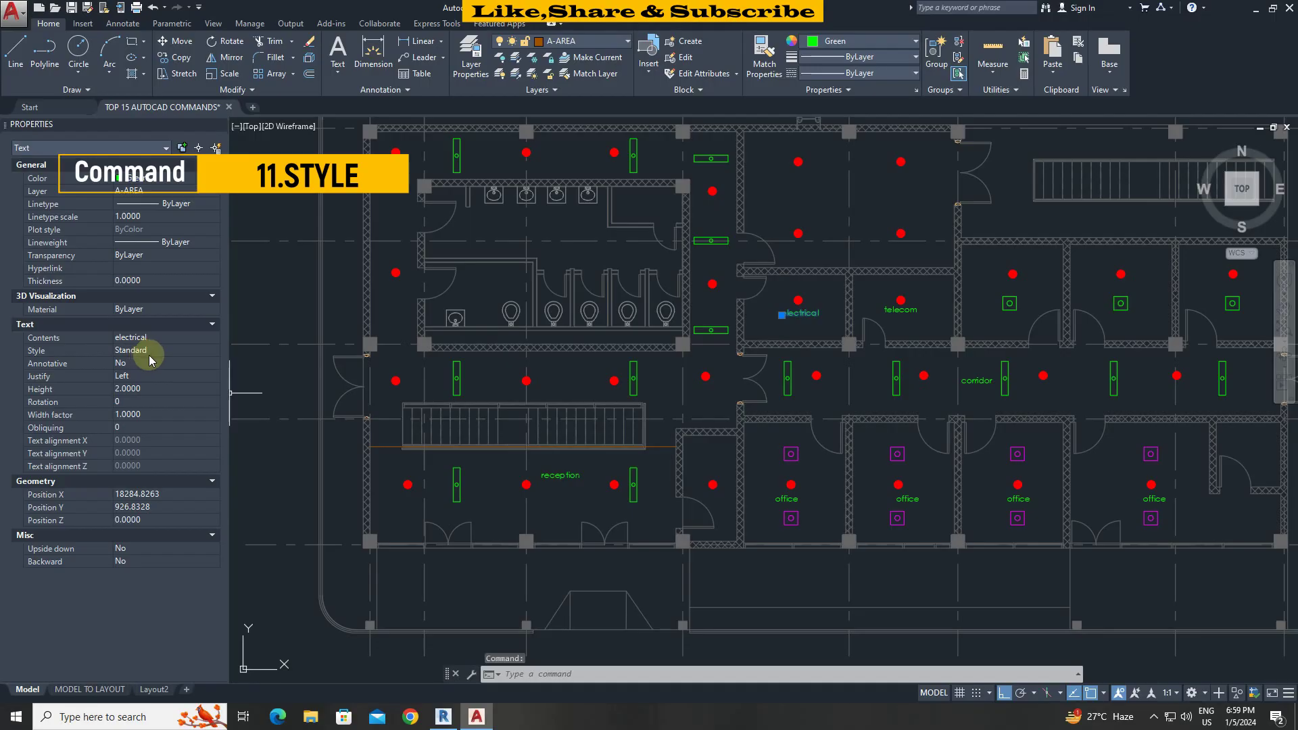
{"action": "key", "text": "Escape"}
Add a new text style named MY FONT using the Eras Bold ITC font.
{"action": "key", "text": "Return"}
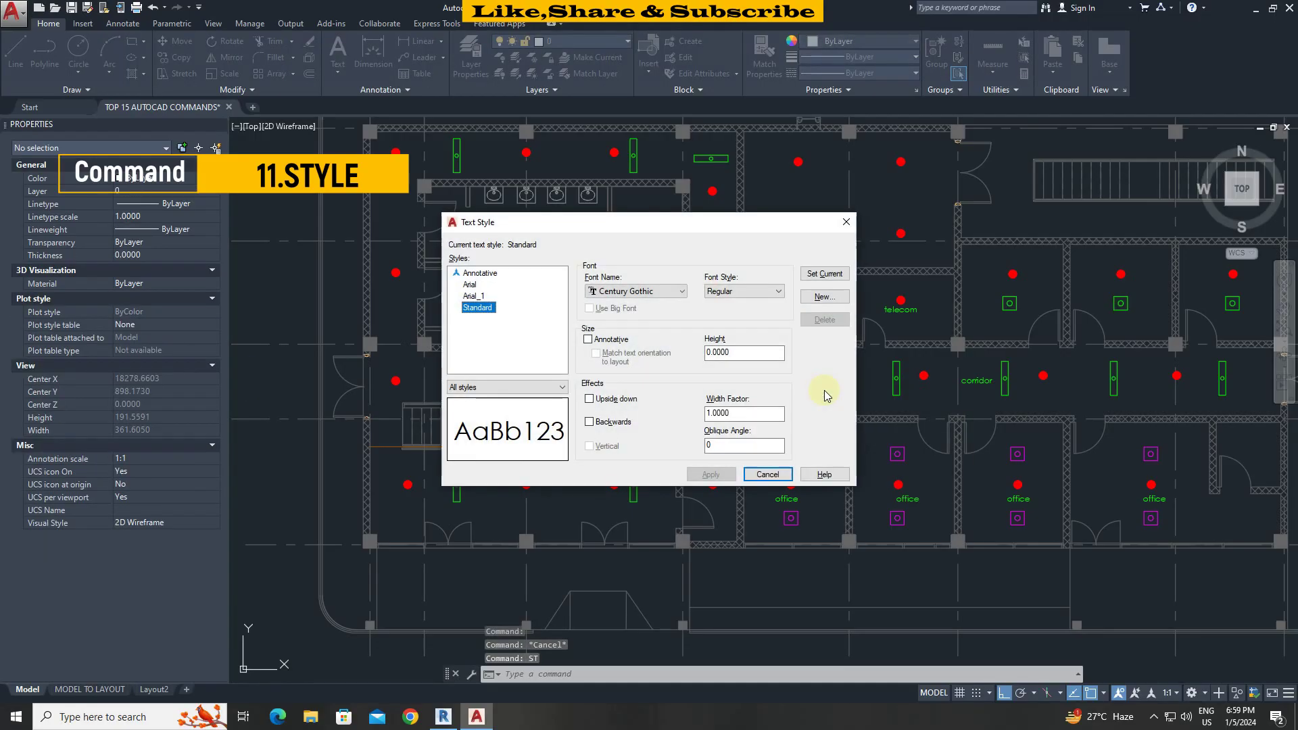
{"action": "left_click", "coordinate": [824, 297]}
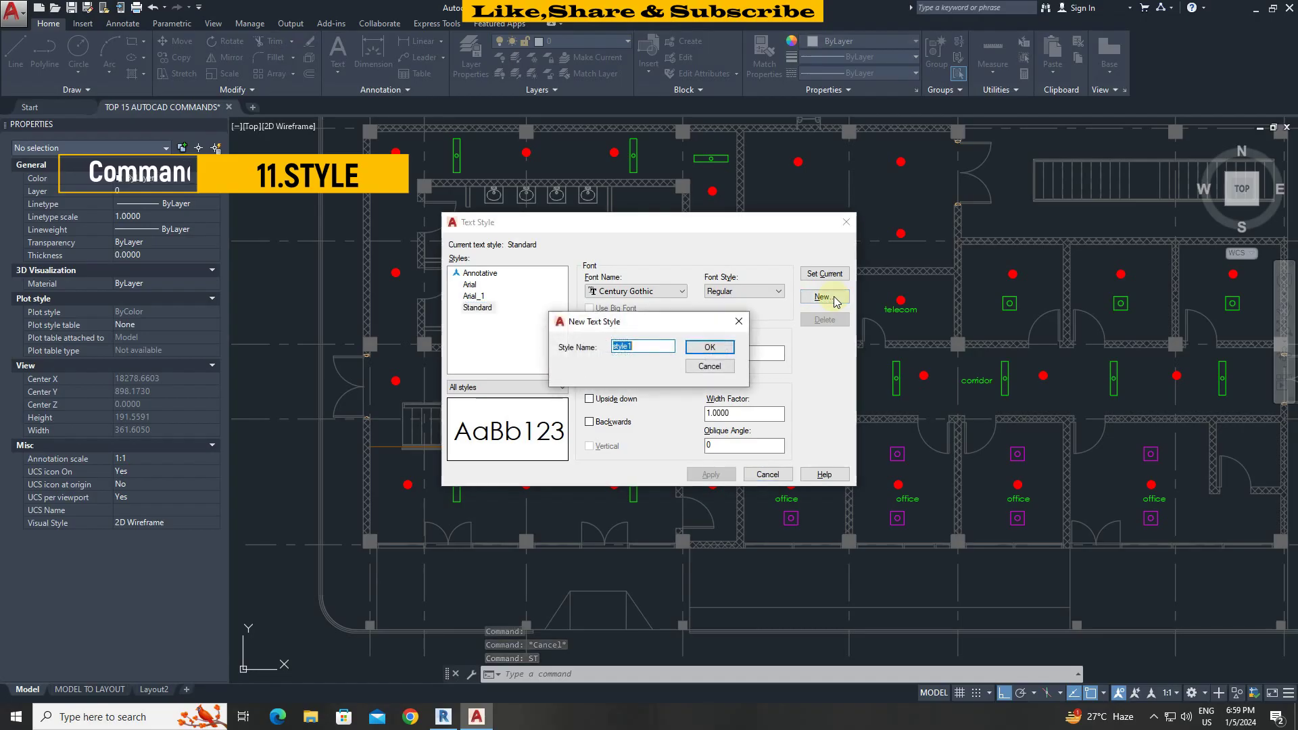
{"action": "type", "text": "MY FONT"}
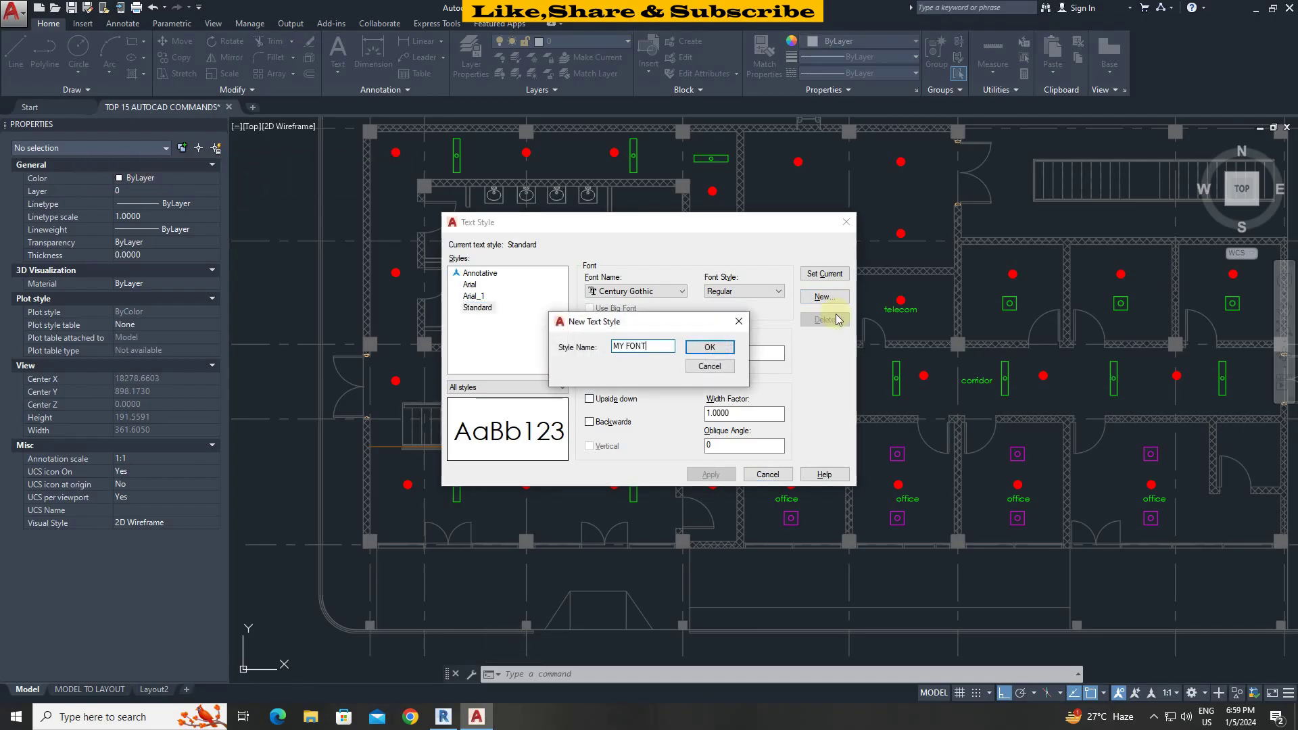
{"action": "left_click", "coordinate": [708, 349]}
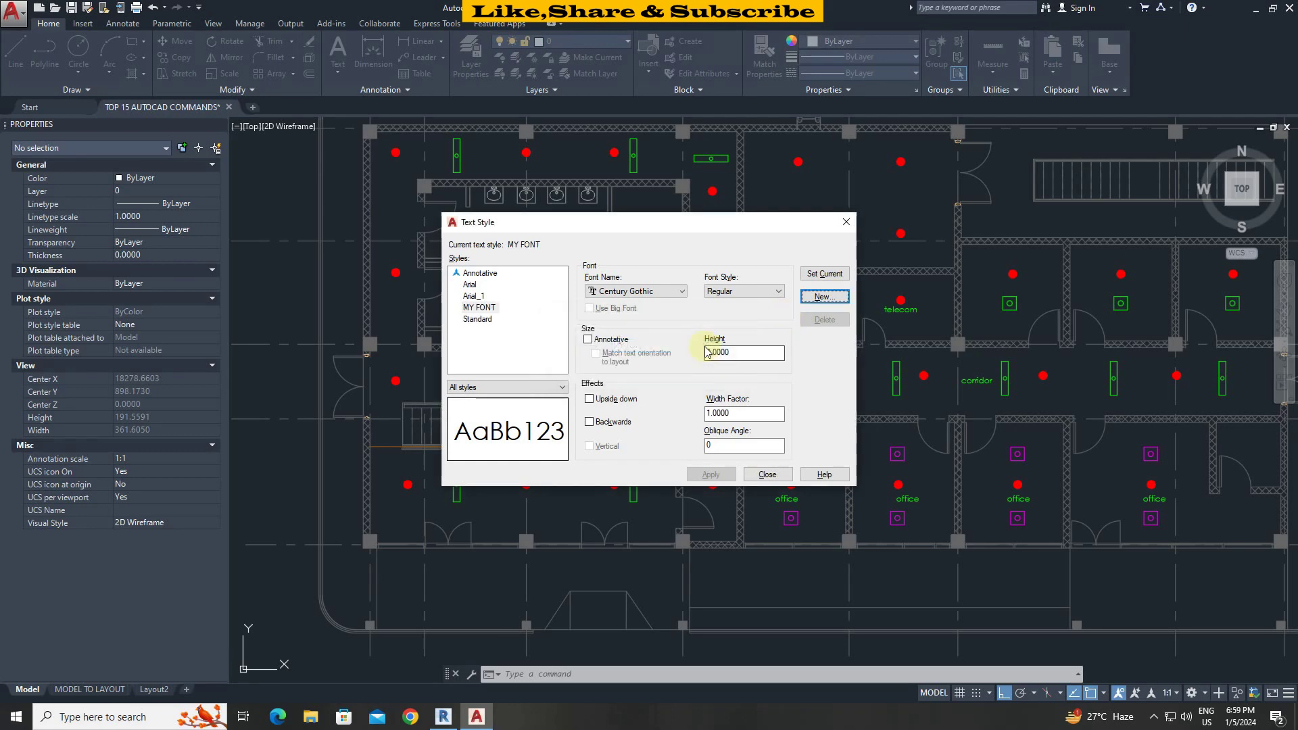
{"action": "left_click", "coordinate": [639, 292]}
{"action": "scroll", "coordinate": [650, 308], "scroll_direction": "down", "scroll_amount": 6}
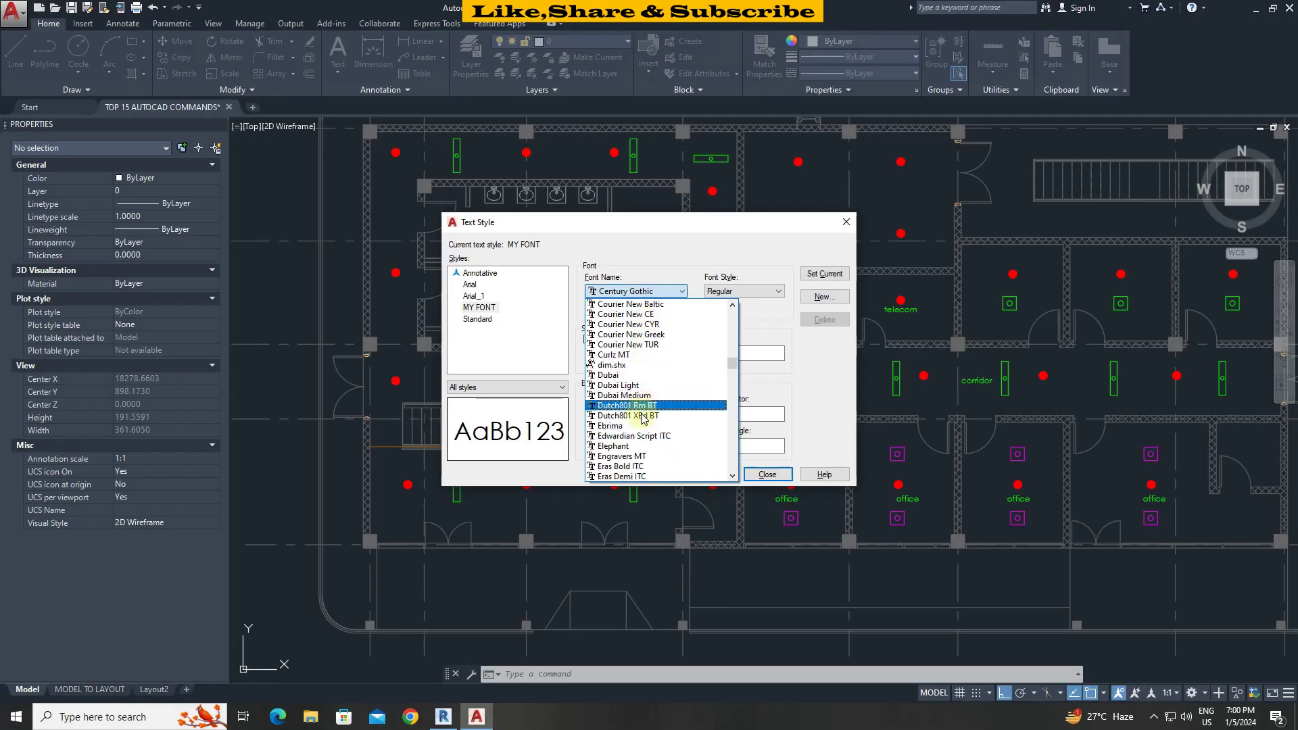
{"action": "left_click", "coordinate": [620, 466]}
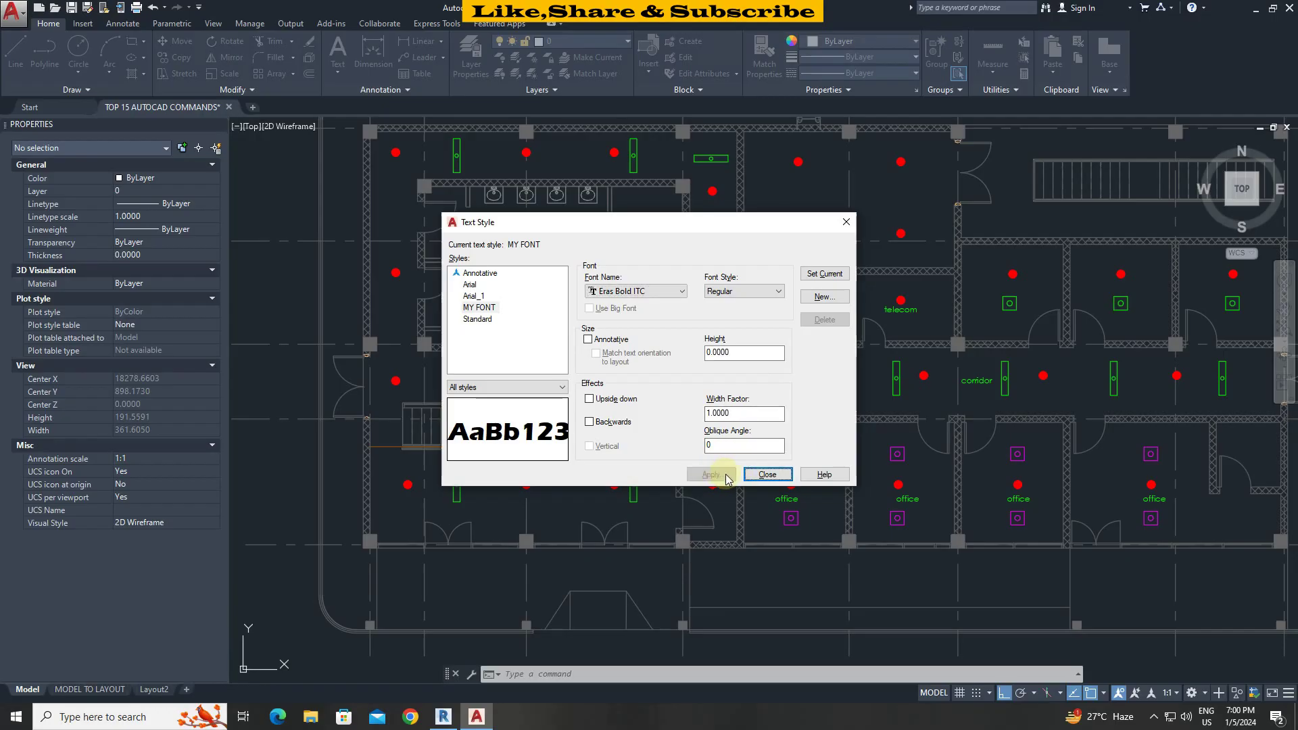
{"action": "left_click", "coordinate": [758, 476]}
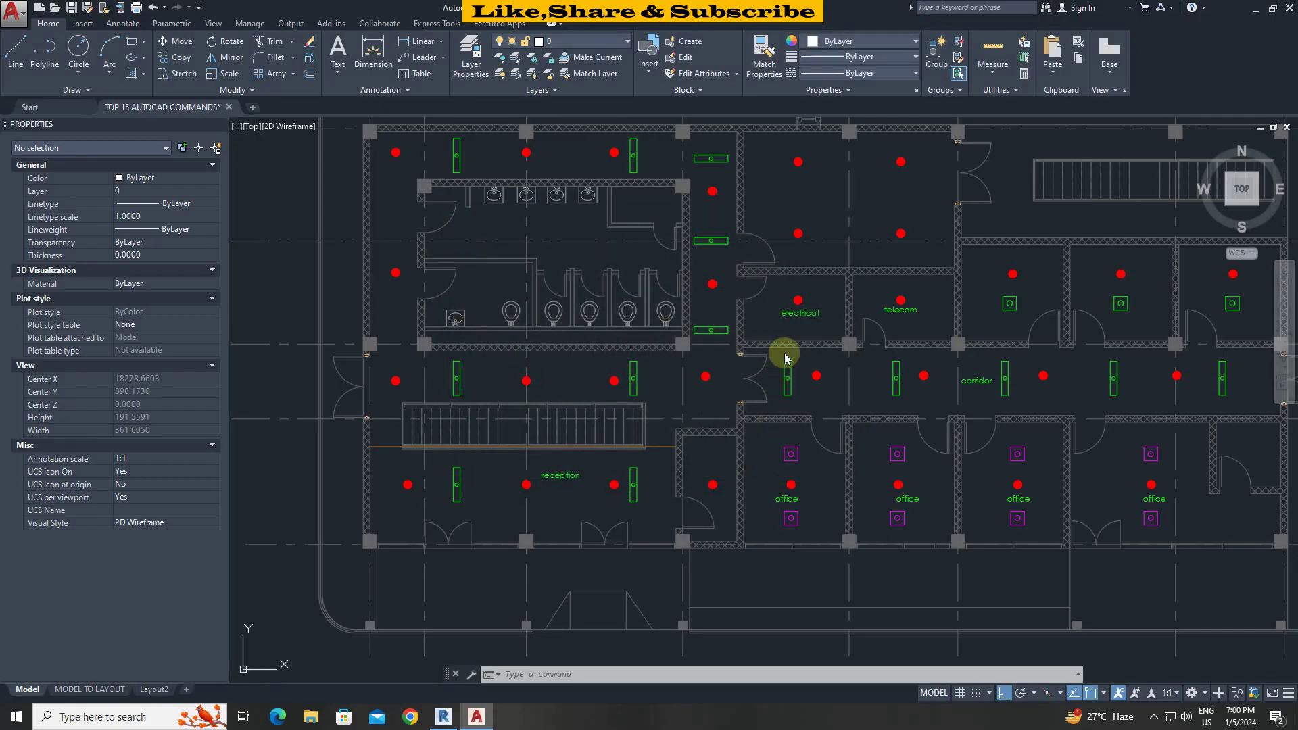
Select the electrical label plus all similar labels and assign them the MY FONT style.
{"action": "left_click", "coordinate": [793, 313]}
{"action": "right_click", "coordinate": [793, 313]}
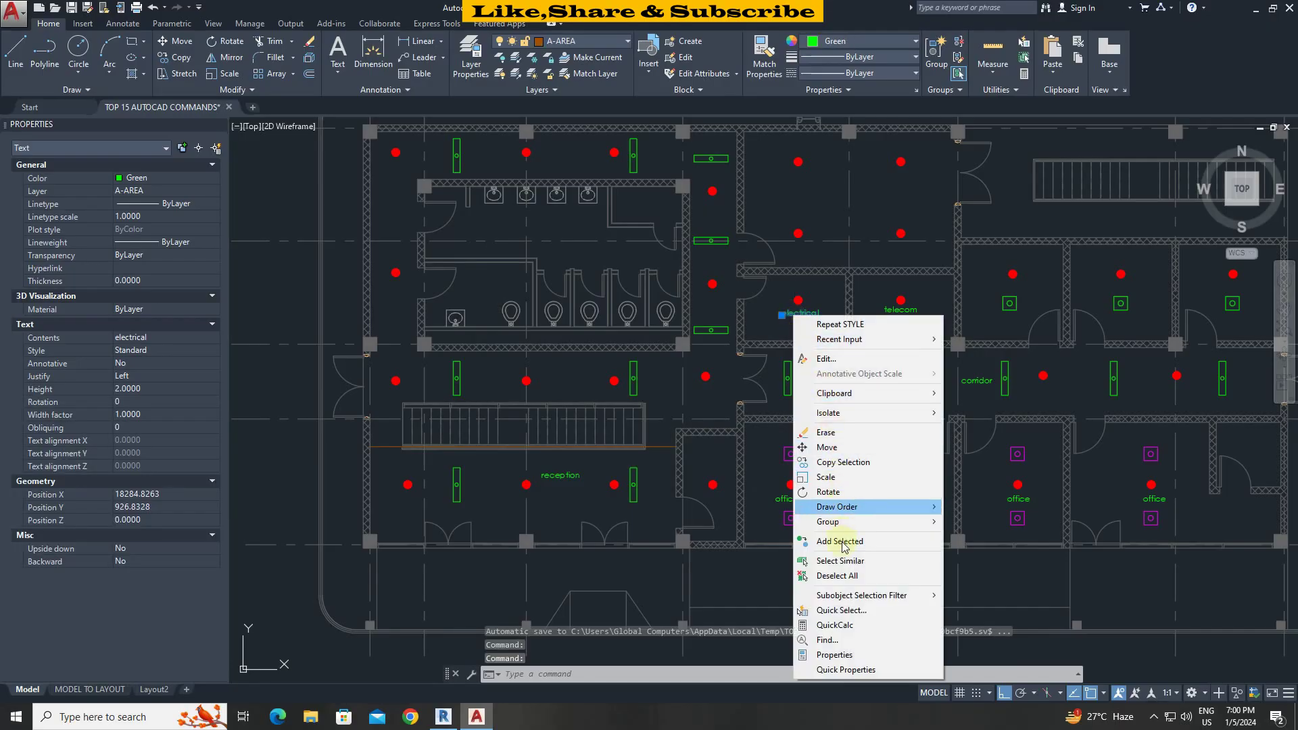
{"action": "left_click", "coordinate": [852, 561]}
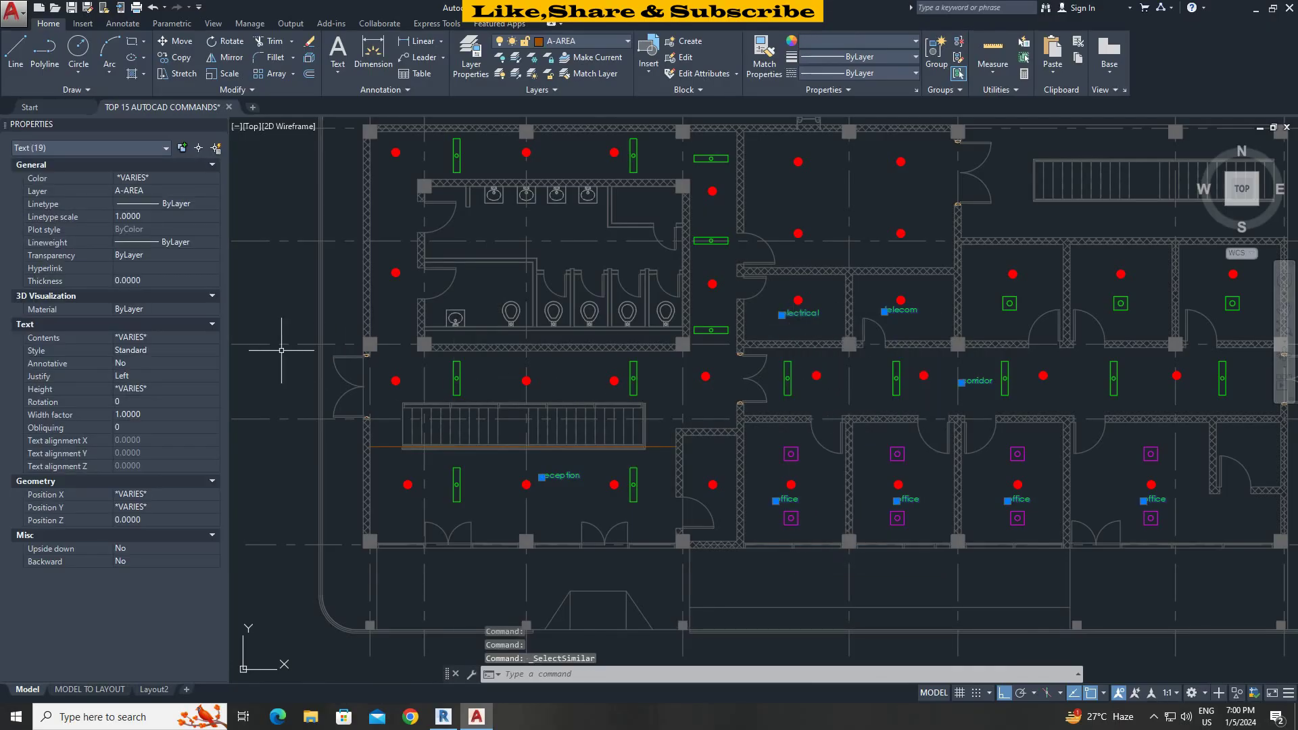
{"action": "left_click", "coordinate": [158, 352]}
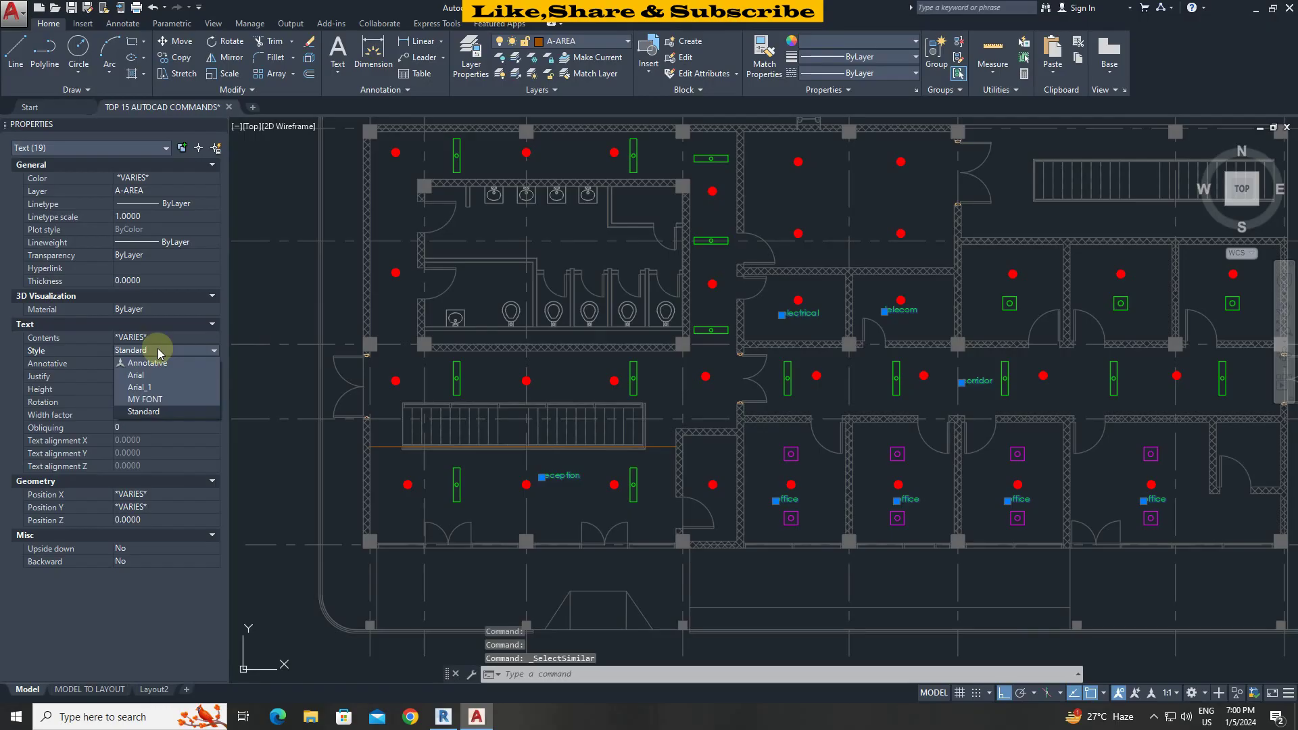
{"action": "left_click", "coordinate": [160, 400]}
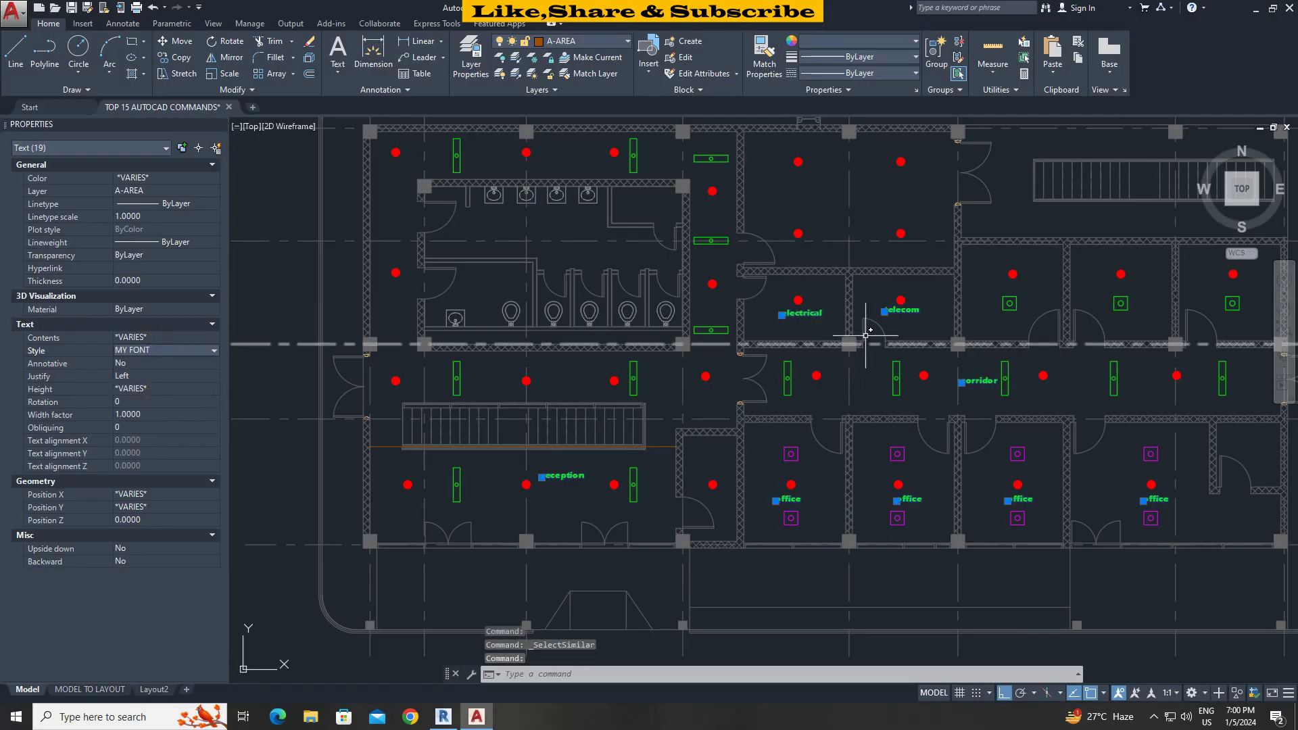
{"action": "key", "text": "Escape"}
{"action": "scroll", "coordinate": [910, 320], "scroll_direction": "up", "scroll_amount": 5}
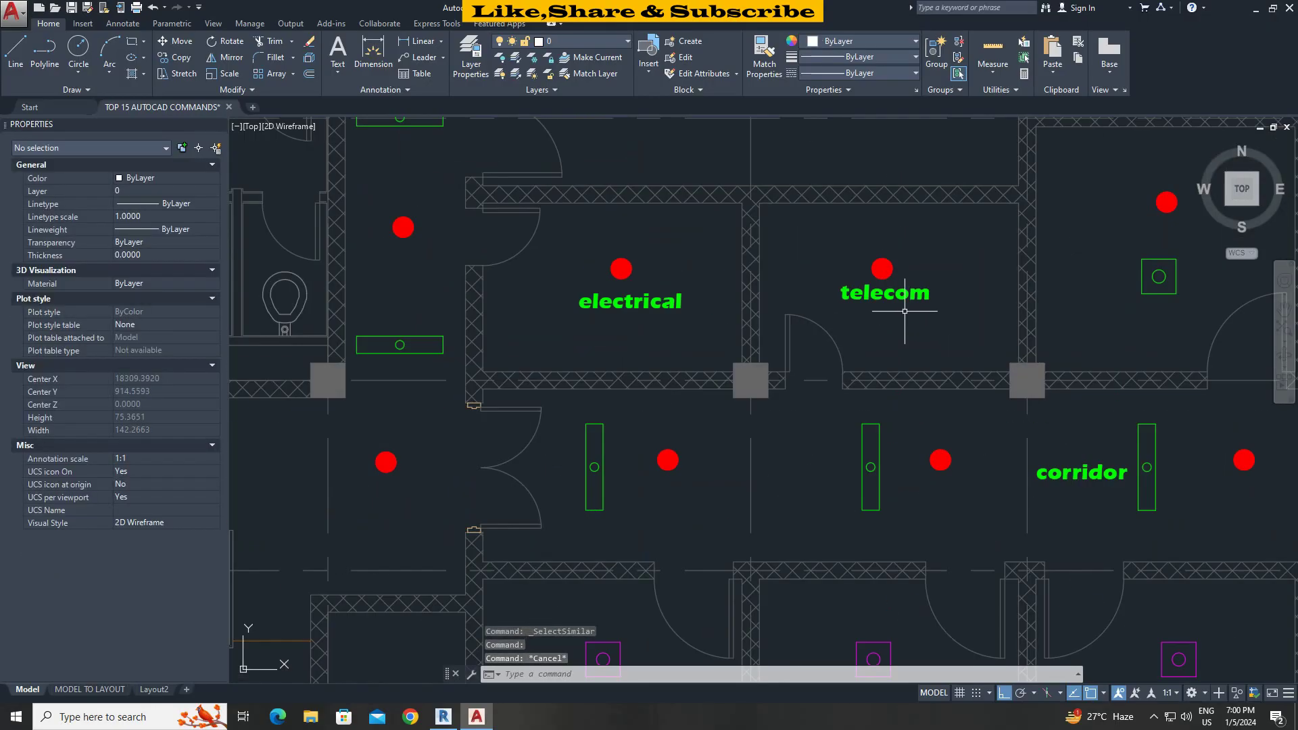
{"action": "scroll", "coordinate": [905, 311], "scroll_direction": "down", "scroll_amount": 2}
{"action": "scroll", "coordinate": [924, 325], "scroll_direction": "up", "scroll_amount": 4}
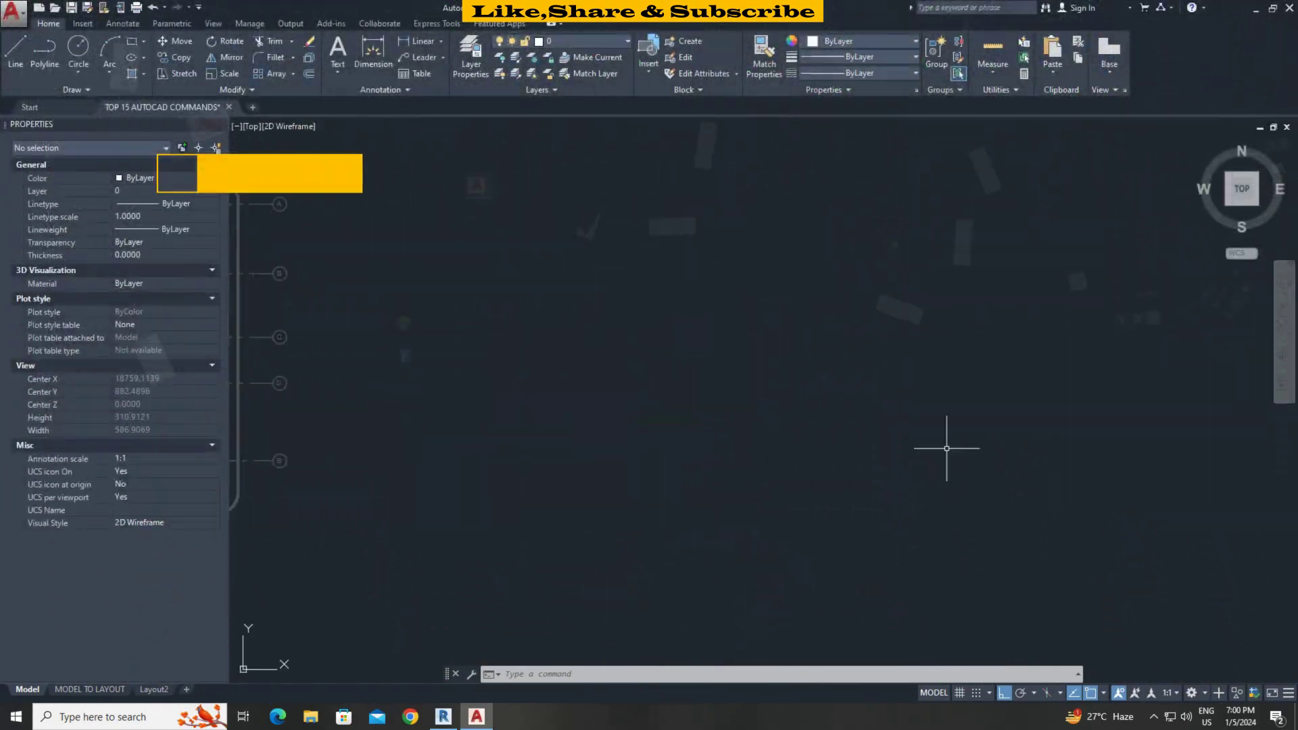
Centre the view on the round table and chairs, trying and clearing chair selections.
{"action": "scroll", "coordinate": [785, 426], "scroll_direction": "up", "scroll_amount": 5}
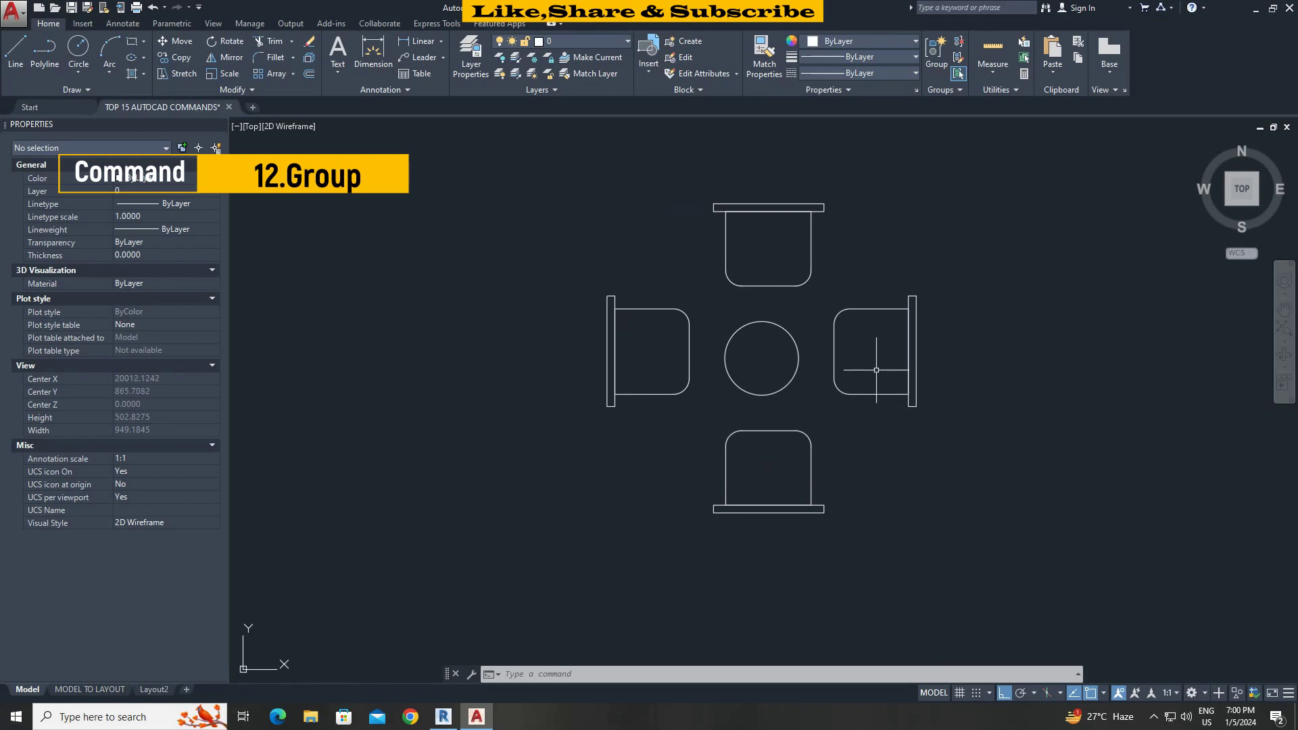
{"action": "middle_click_drag", "start_coordinate": [869, 346], "coordinate": [863, 395]}
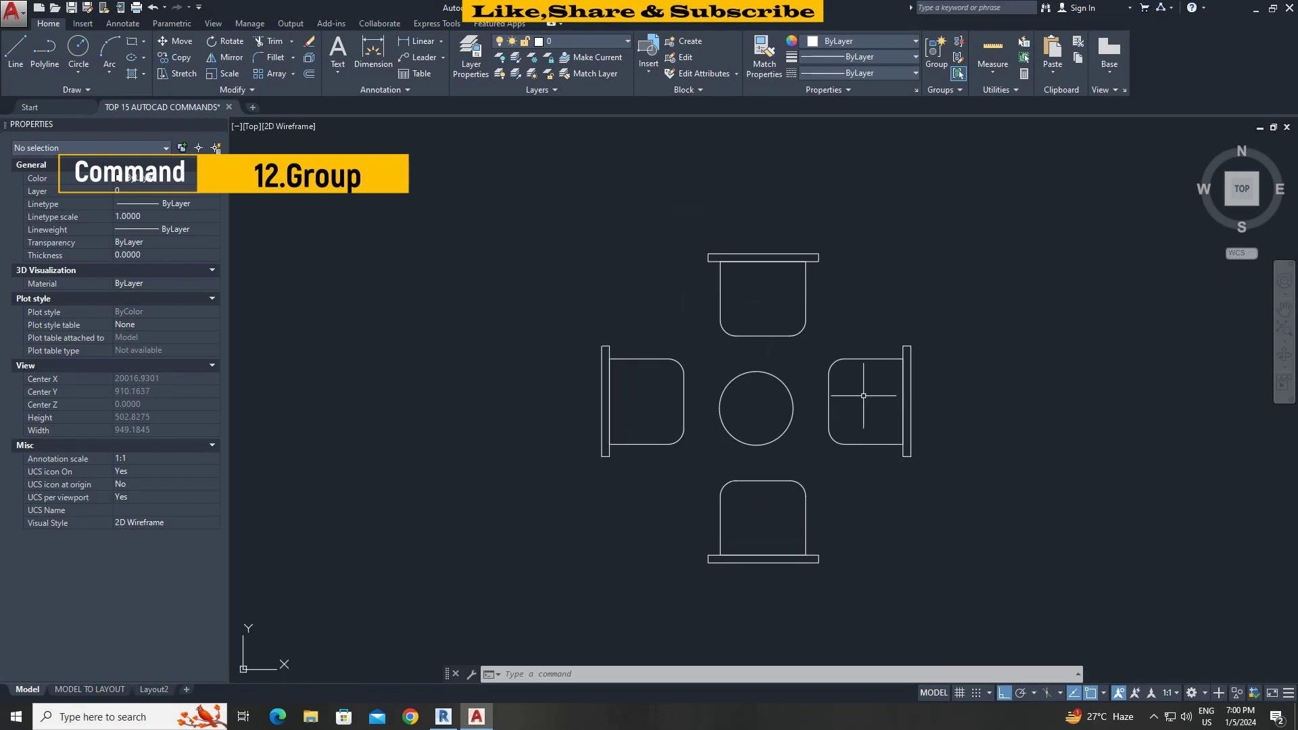
{"action": "left_click", "coordinate": [841, 290]}
{"action": "key", "text": "Escape"}
{"action": "left_click", "coordinate": [710, 333]}
{"action": "left_click", "coordinate": [661, 383]}
{"action": "key", "text": "Escape"}
{"action": "left_click", "coordinate": [855, 503]}
{"action": "left_click", "coordinate": [798, 514]}
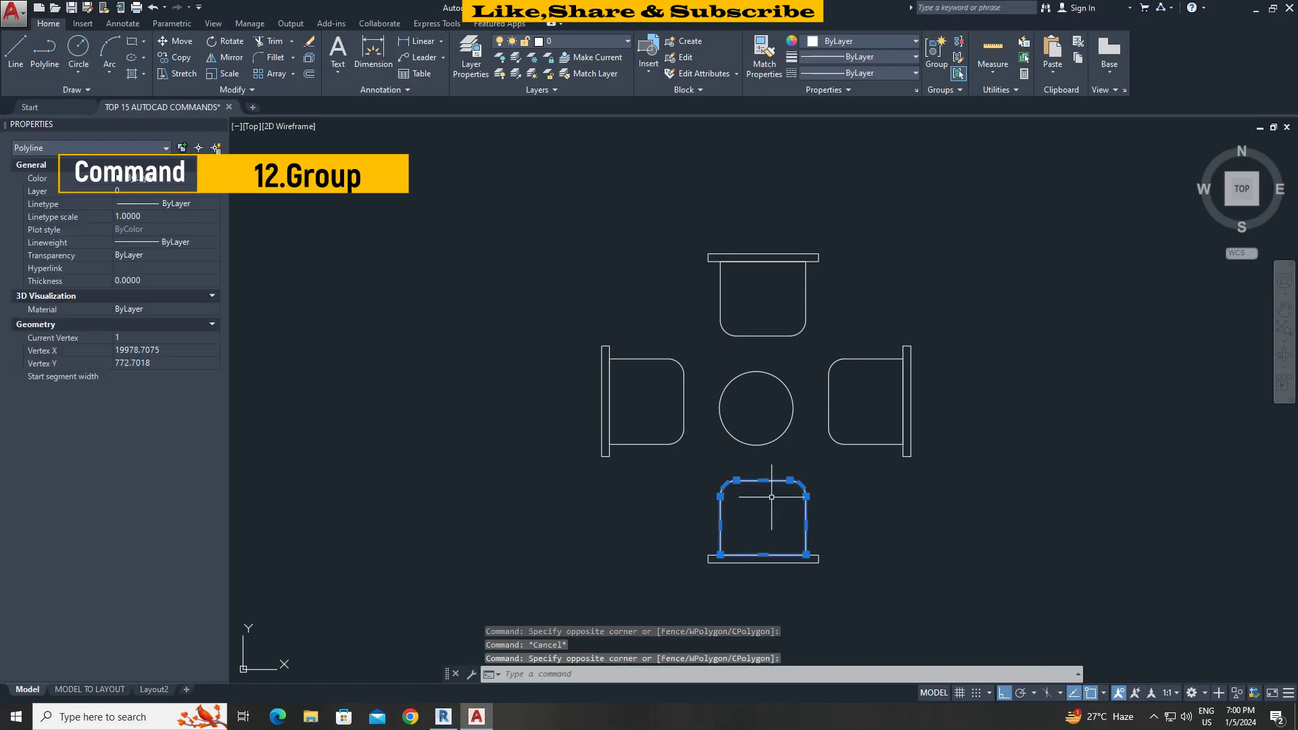
{"action": "key", "text": "Escape"}
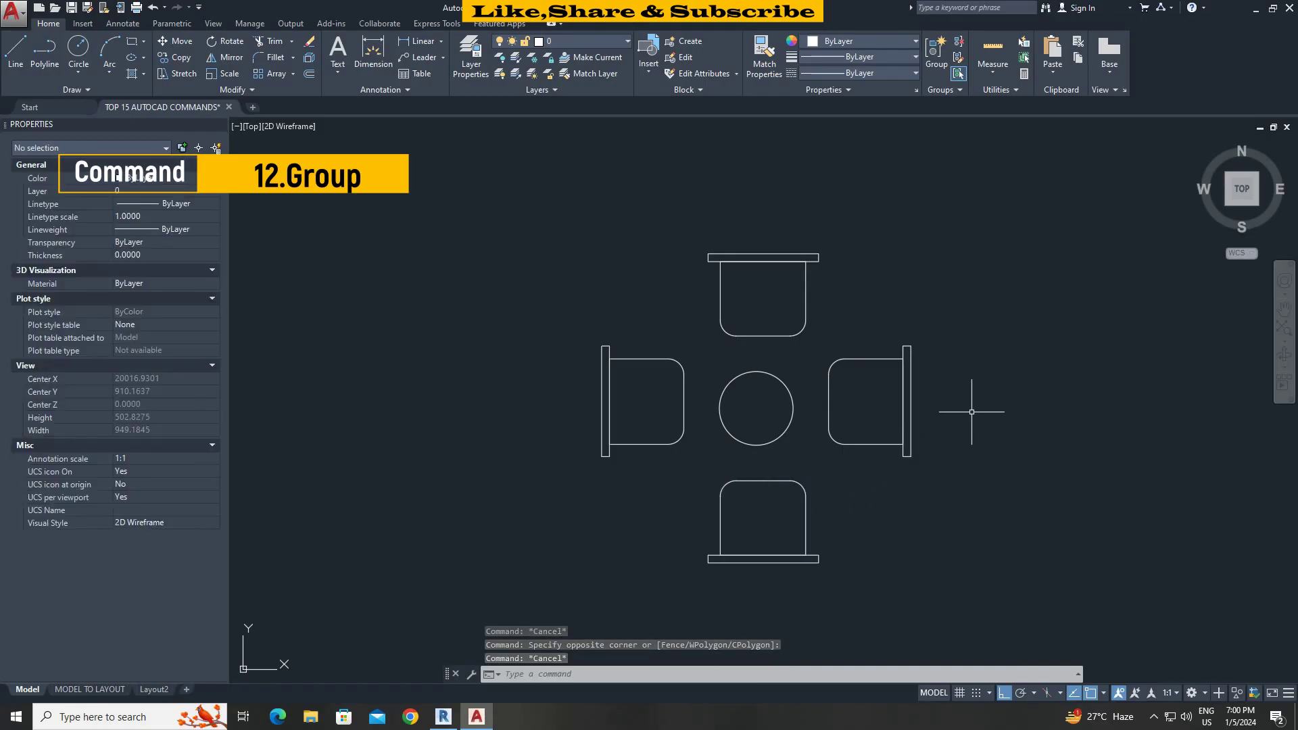
Group the nine table and chair objects as FURNITURE and check the group.
{"action": "type", "text": "GROUP"}
{"action": "key", "text": "Return"}
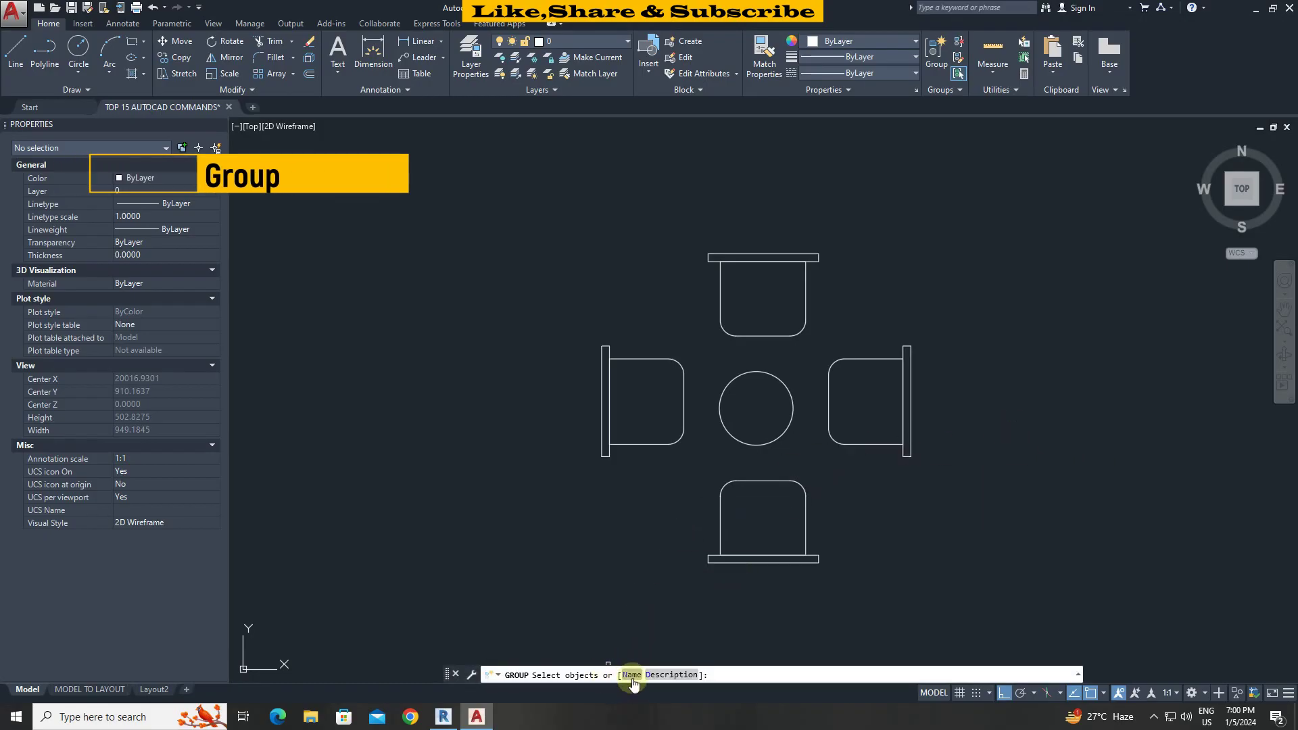
{"action": "type", "text": "N"}
{"action": "key", "text": "Return"}
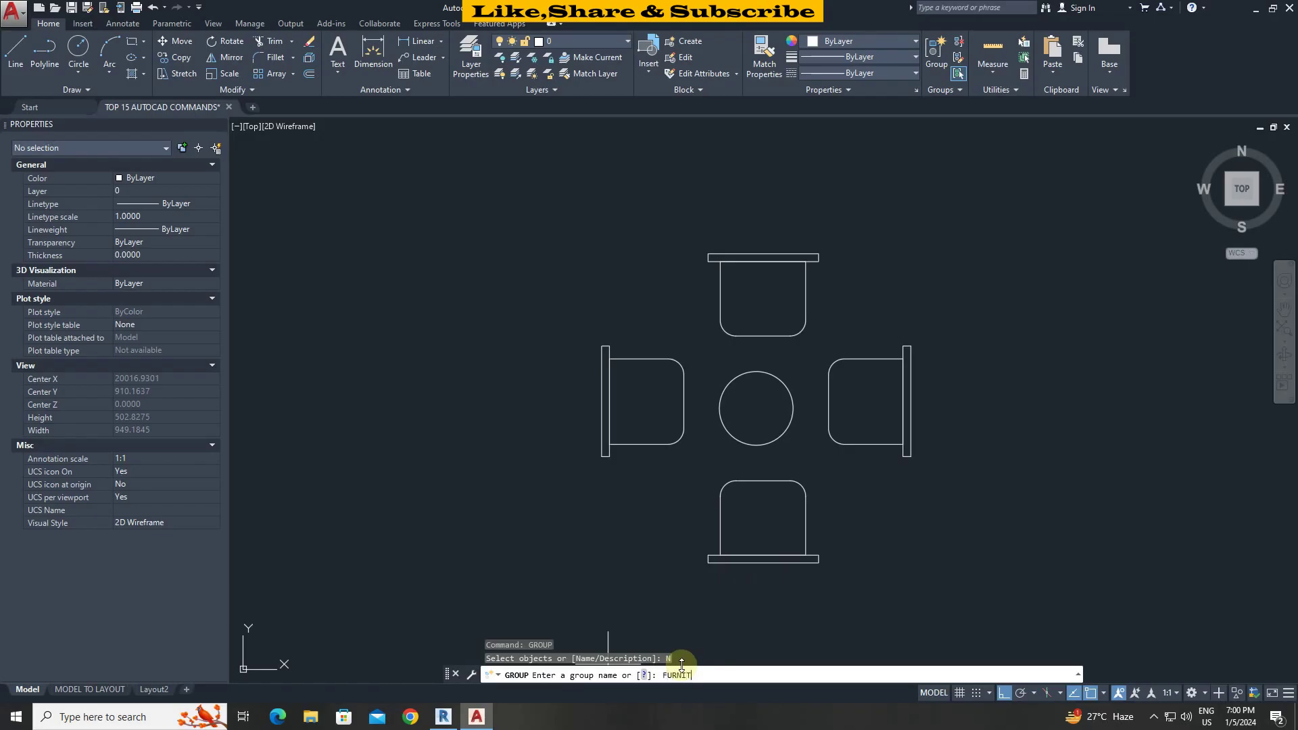
{"action": "key", "text": "Return"}
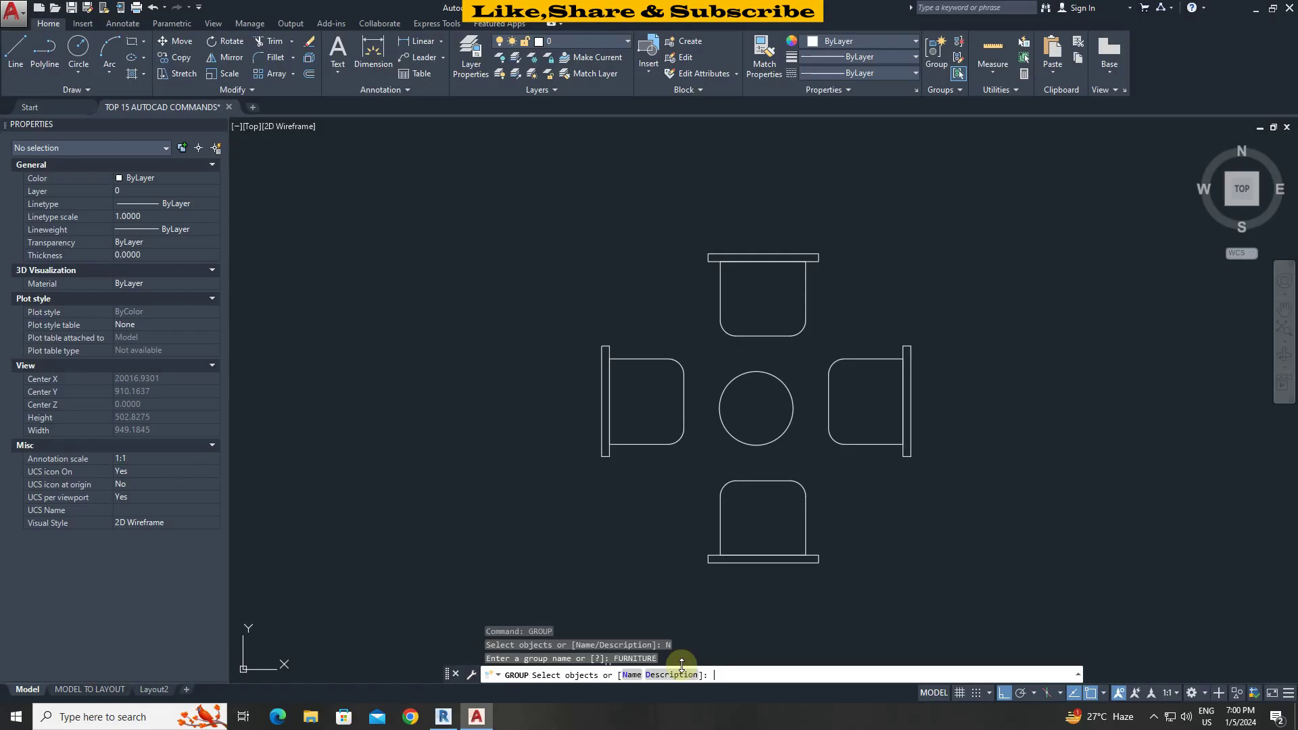
{"action": "left_click", "coordinate": [992, 586]}
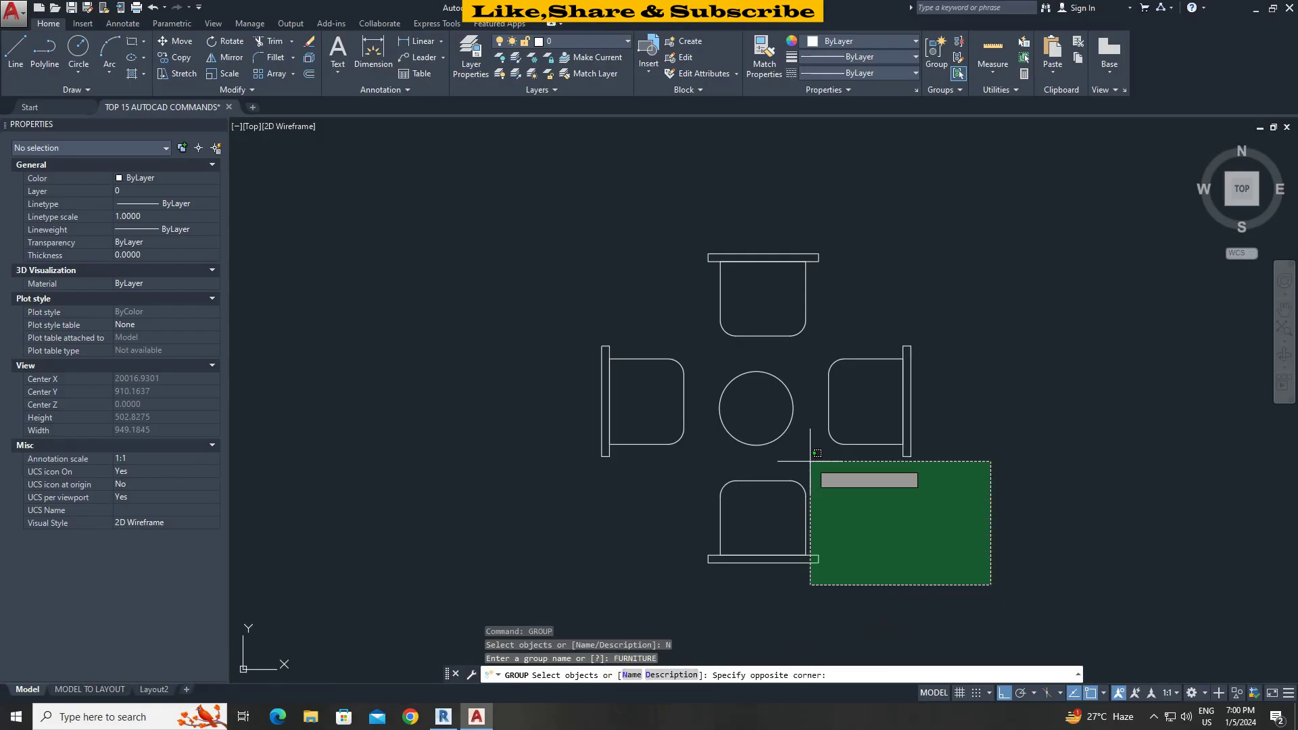
{"action": "left_click", "coordinate": [522, 209]}
{"action": "key", "text": "Return"}
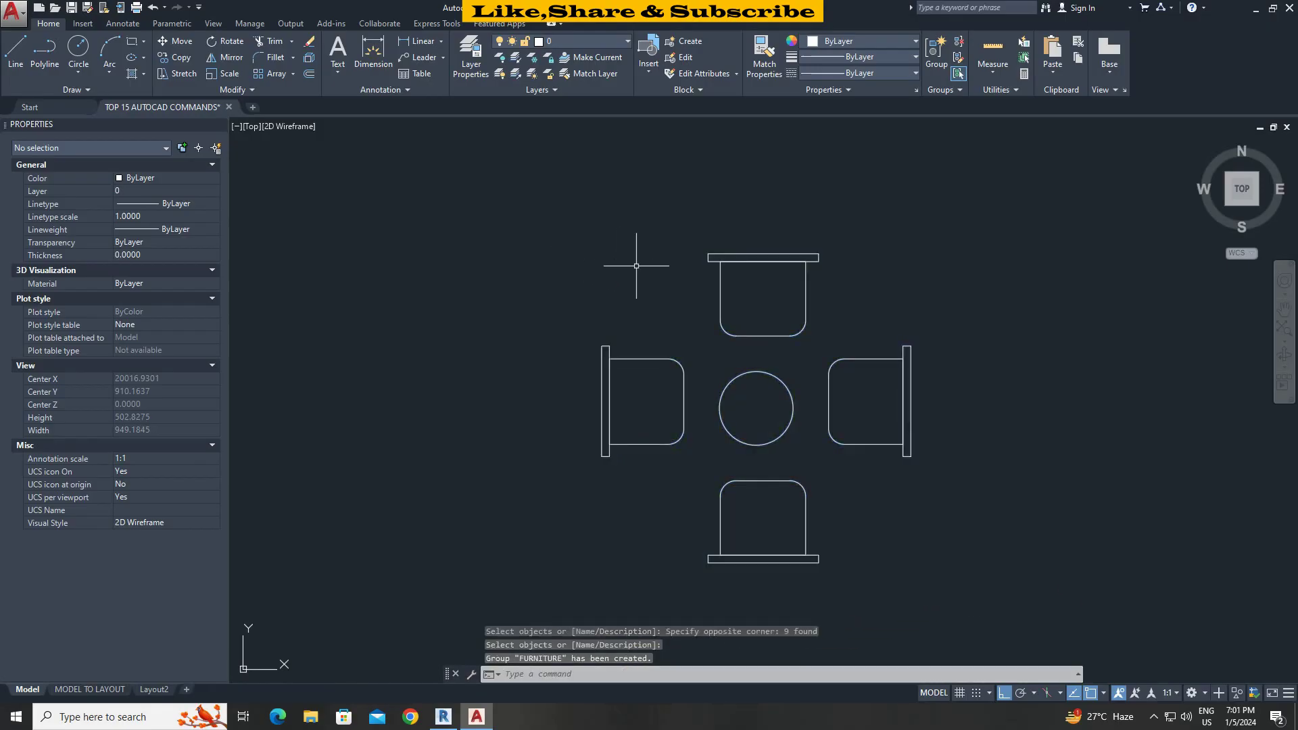
{"action": "left_click", "coordinate": [717, 291]}
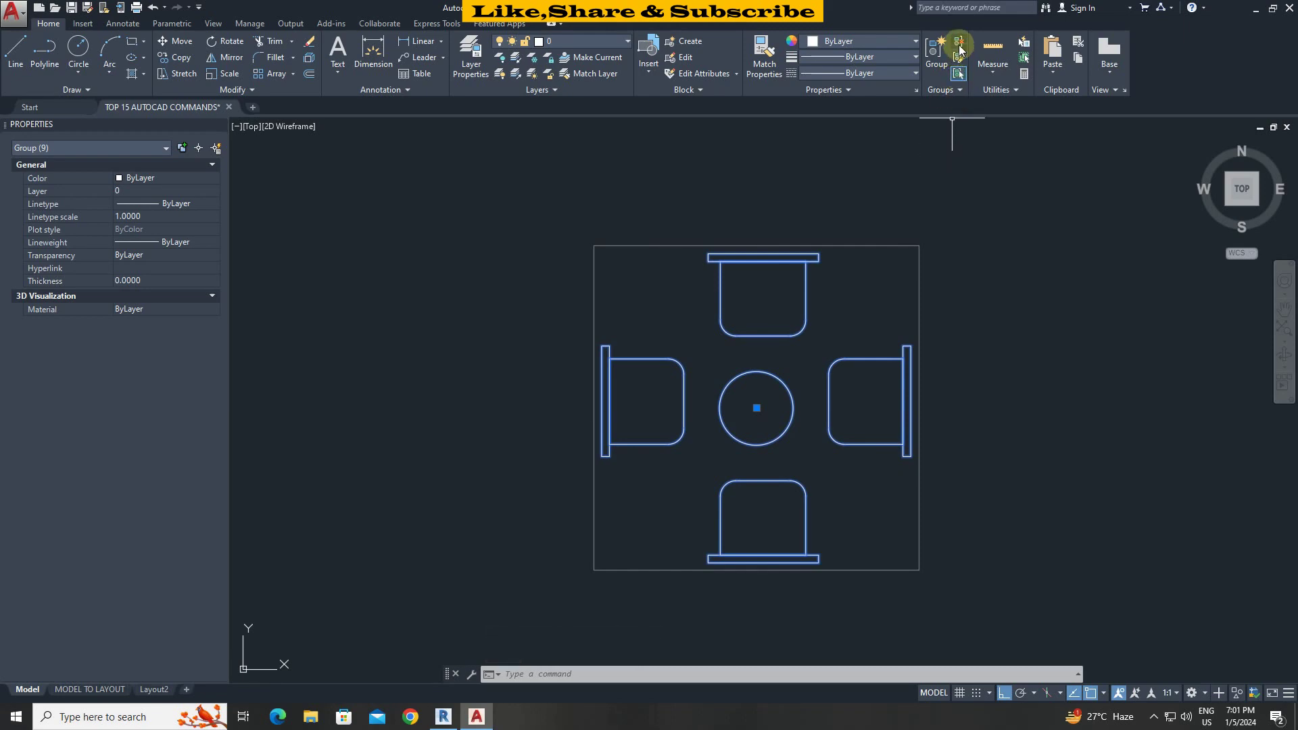
{"action": "left_click", "coordinate": [958, 73]}
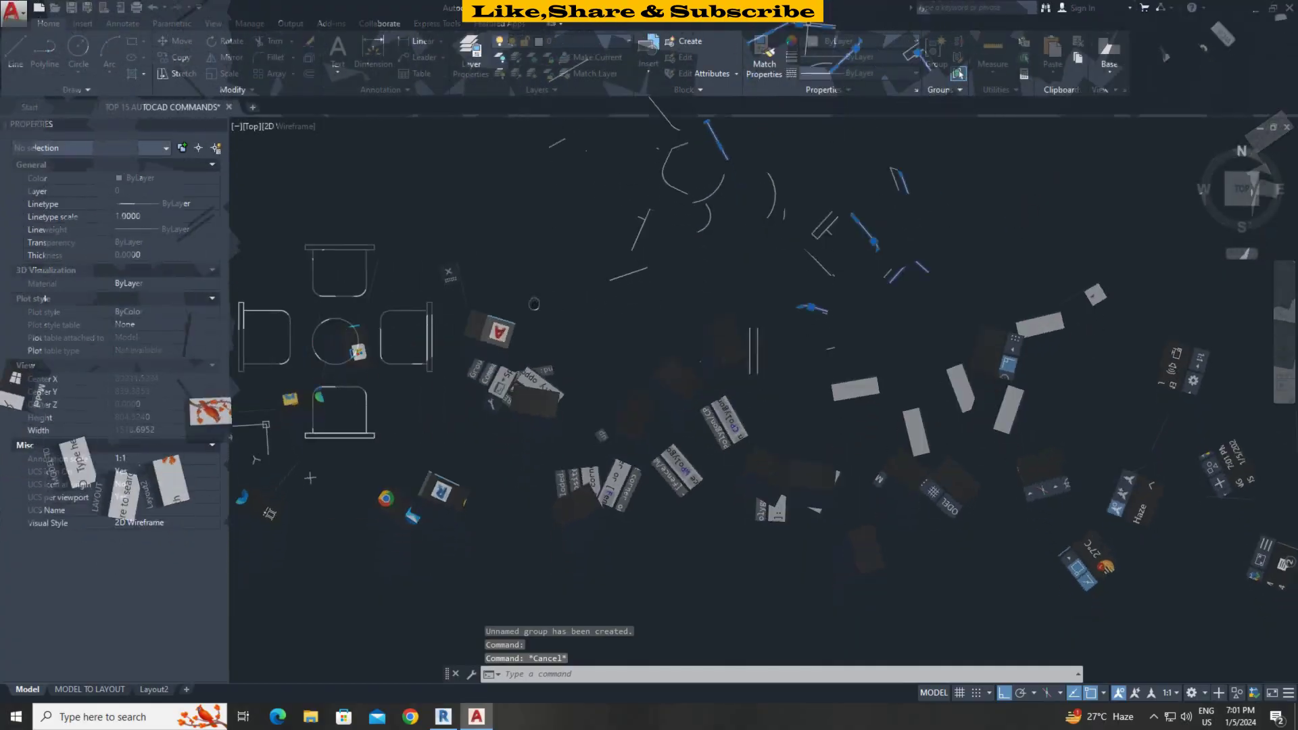
Rotate the sink by reference about the line's lower end to match the diagonal line's angle.
{"action": "scroll", "coordinate": [870, 318], "scroll_direction": "up", "scroll_amount": 3}
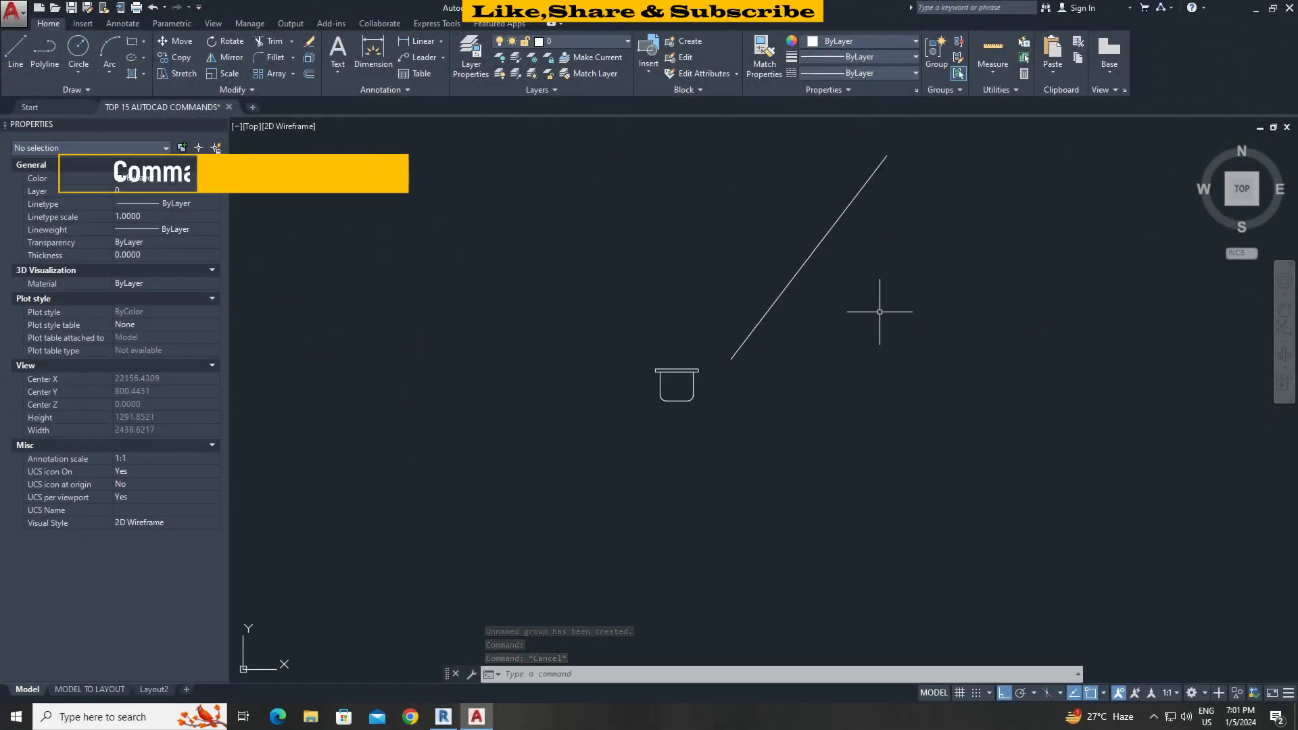
{"action": "scroll", "coordinate": [836, 381], "scroll_direction": "up", "scroll_amount": 3}
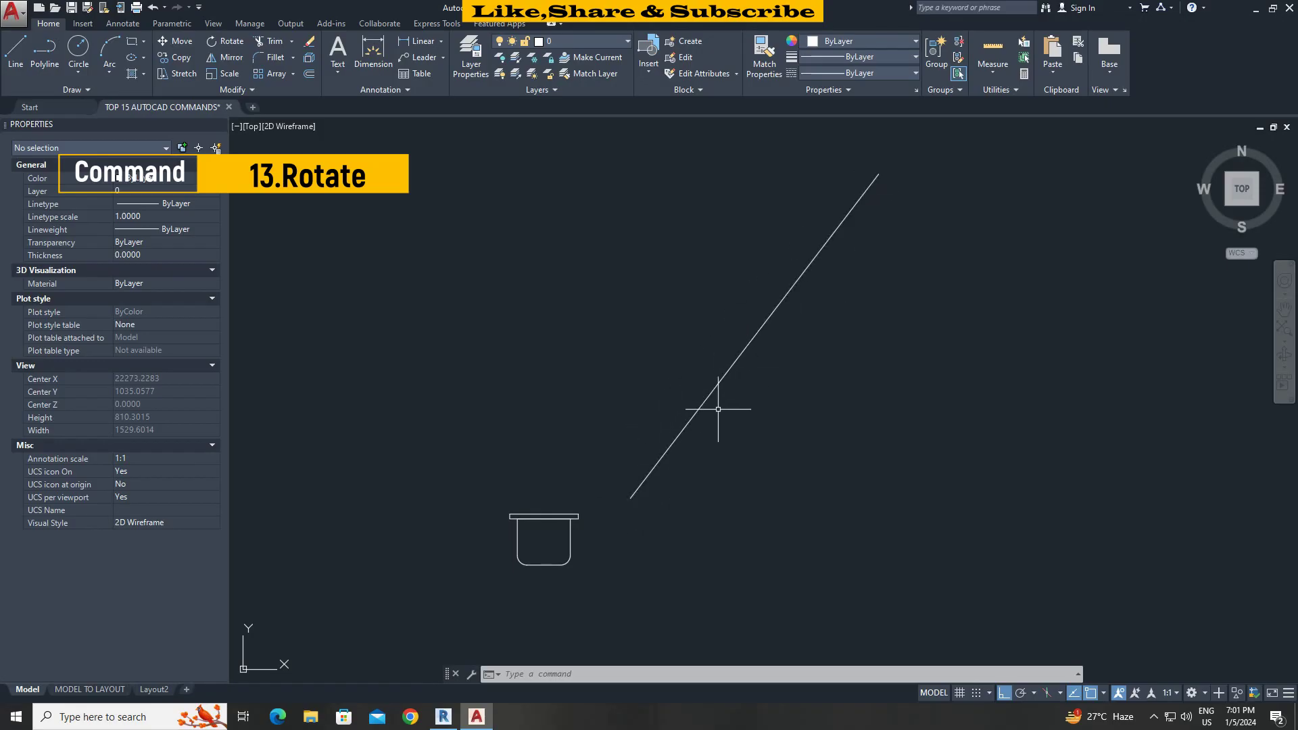
{"action": "type", "text": "O"}
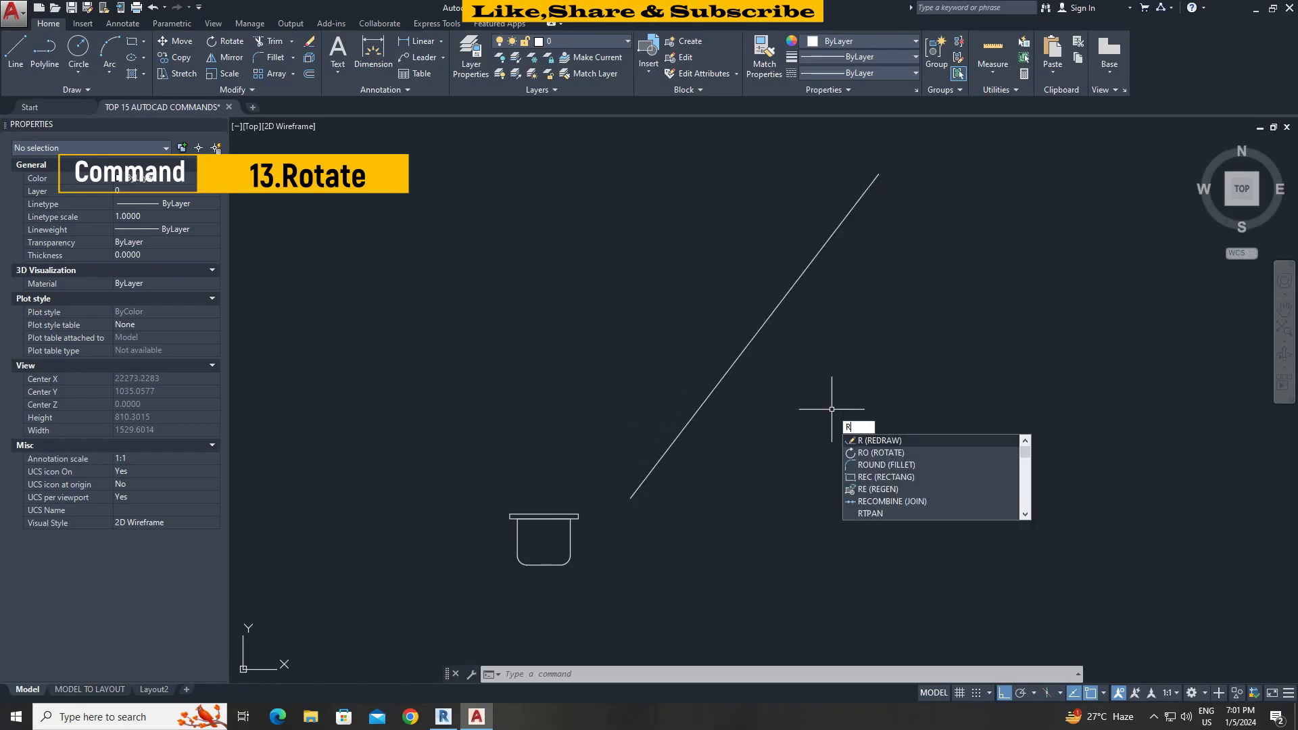
{"action": "key", "text": "Return"}
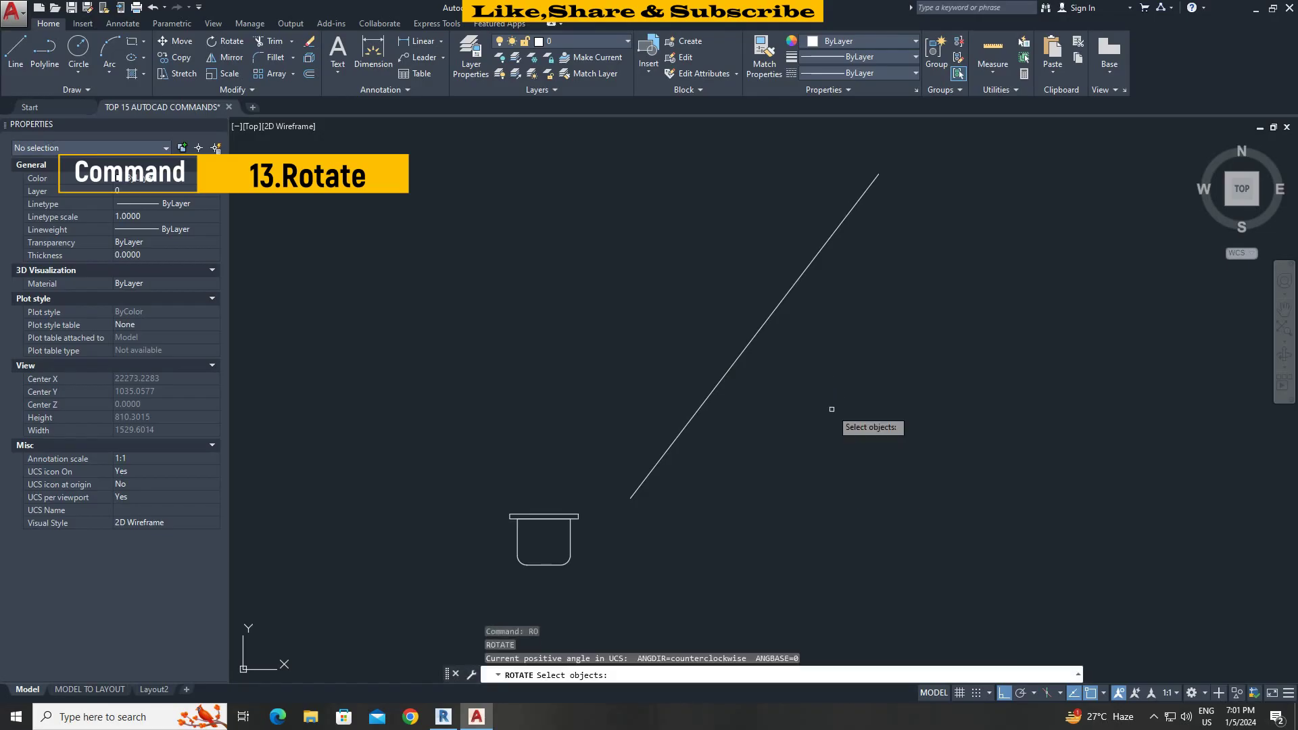
{"action": "left_click", "coordinate": [578, 594]}
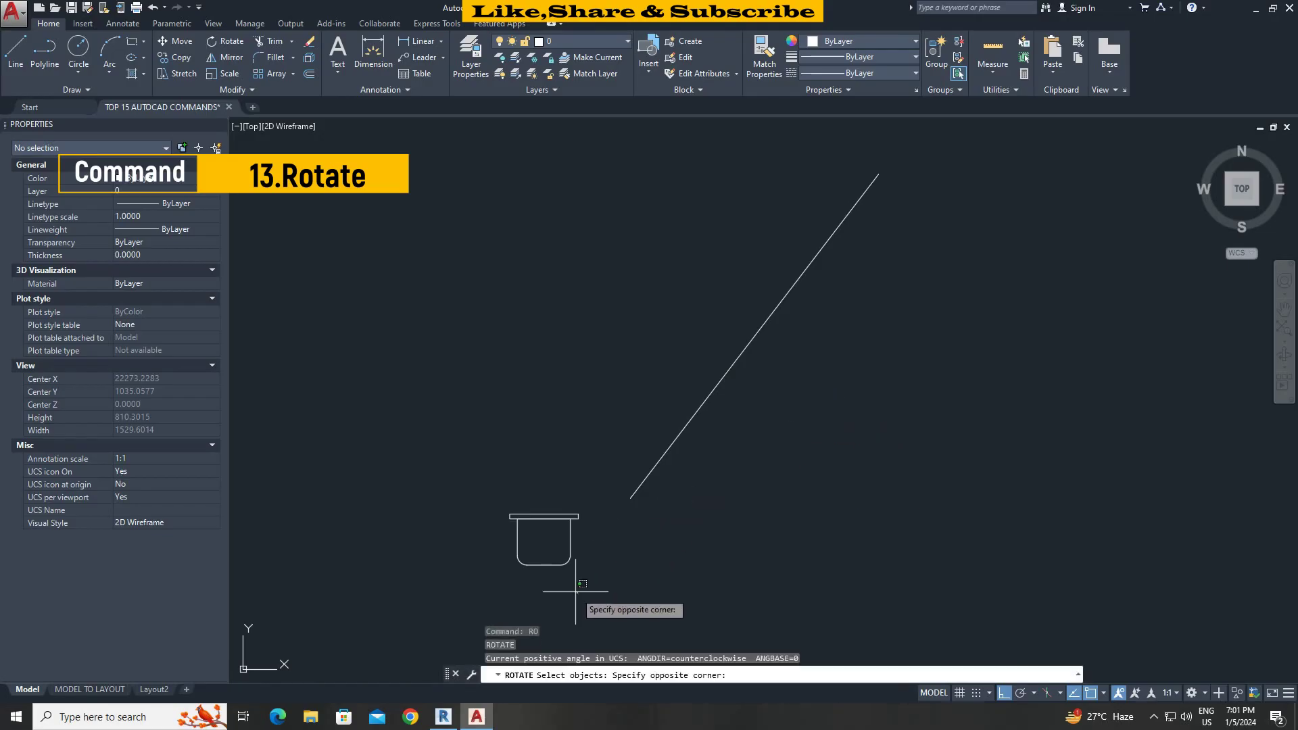
{"action": "left_click", "coordinate": [485, 465]}
{"action": "key", "text": "Return"}
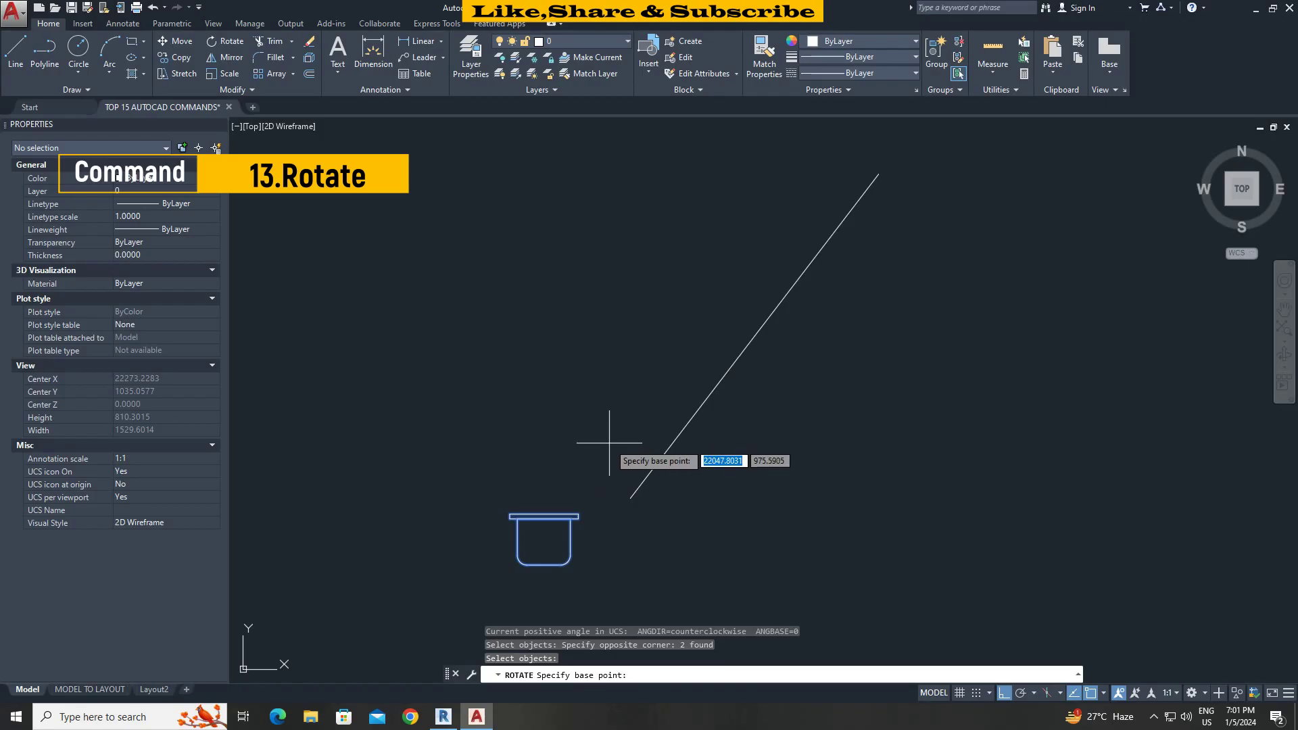
{"action": "left_click", "coordinate": [630, 499]}
{"action": "type", "text": "R"}
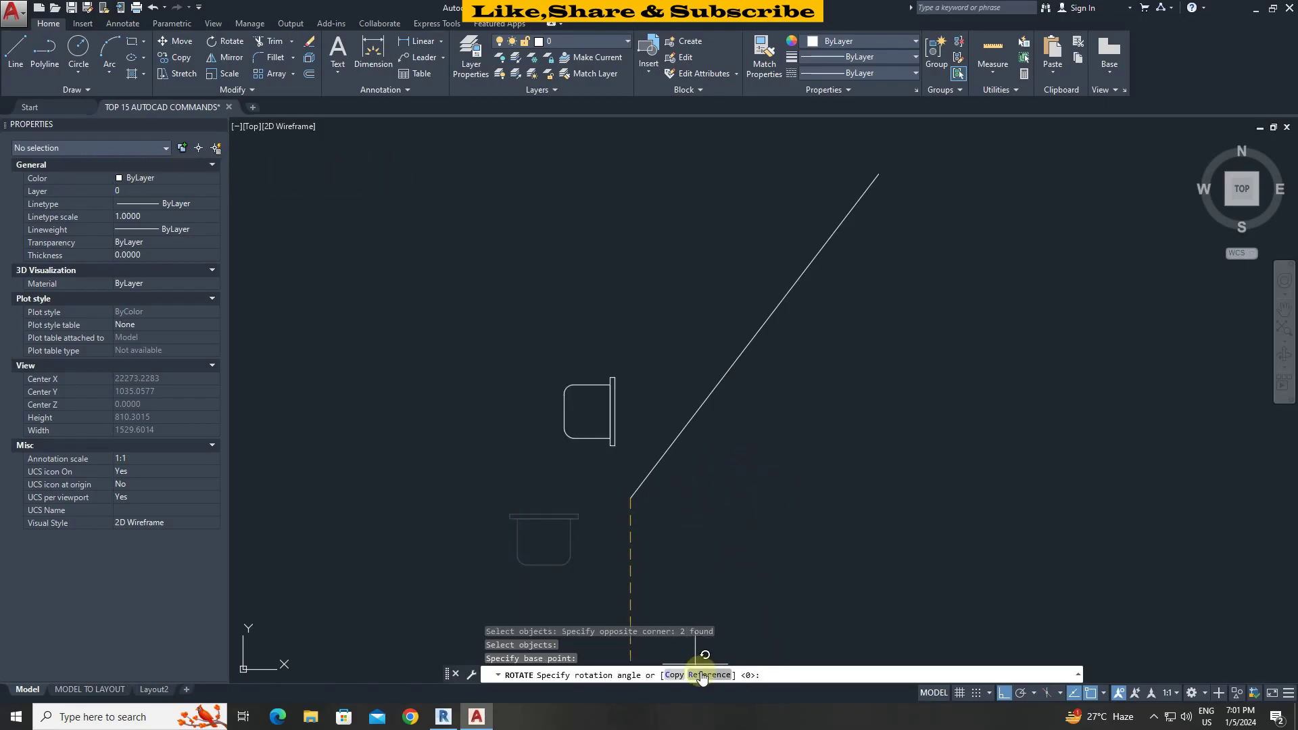
{"action": "key", "text": "Return"}
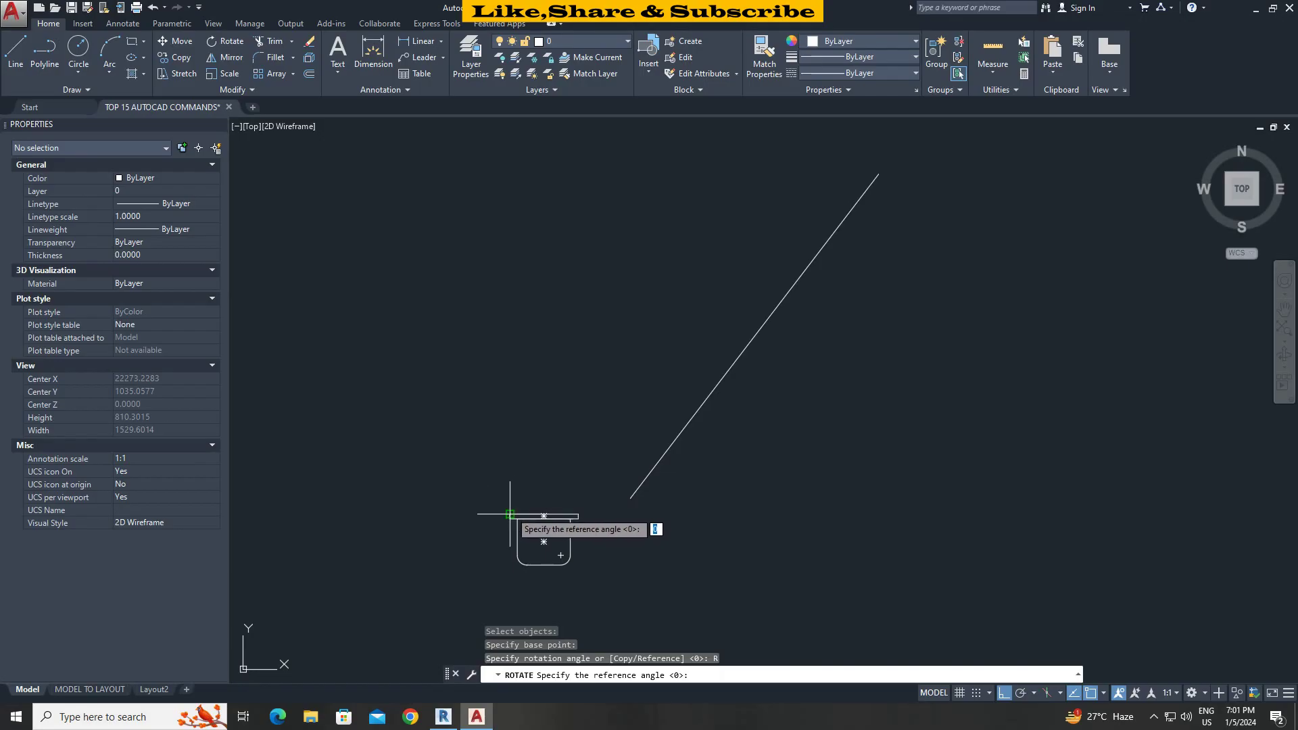
{"action": "left_click", "coordinate": [510, 516]}
{"action": "left_click", "coordinate": [578, 516]}
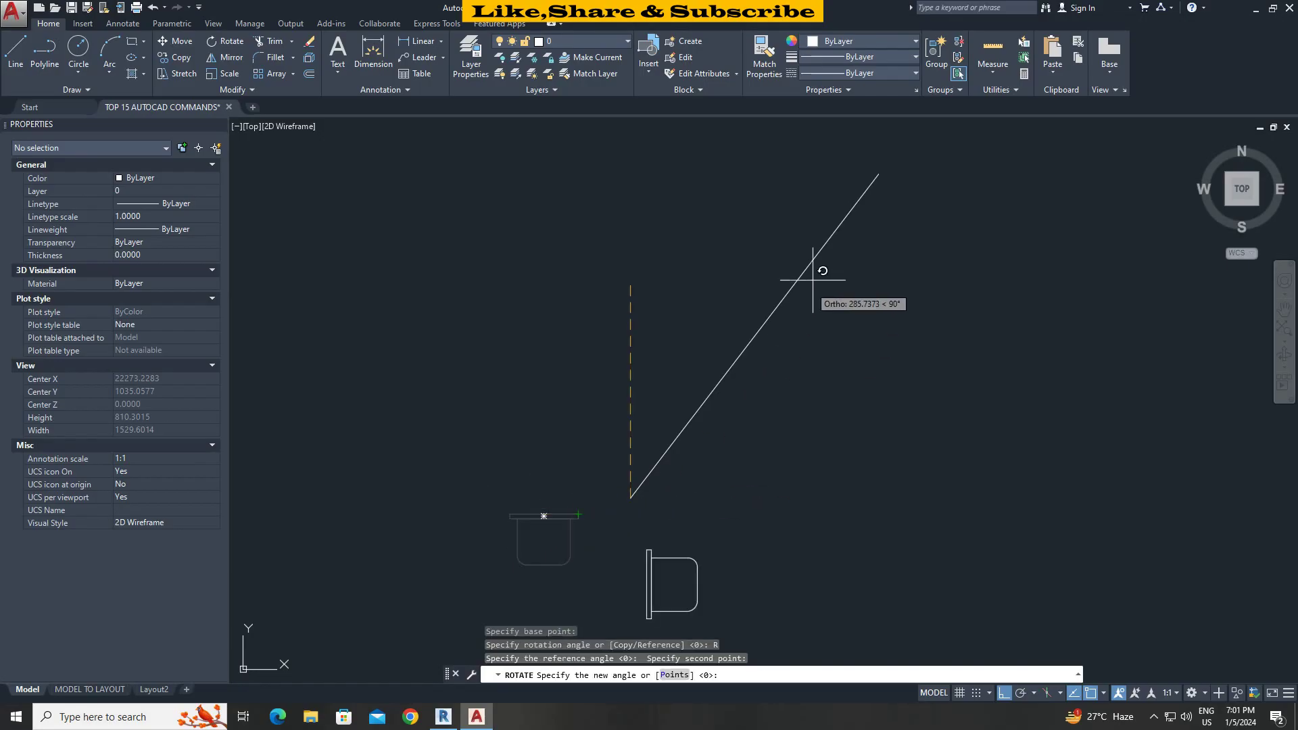
{"action": "left_click", "coordinate": [879, 174]}
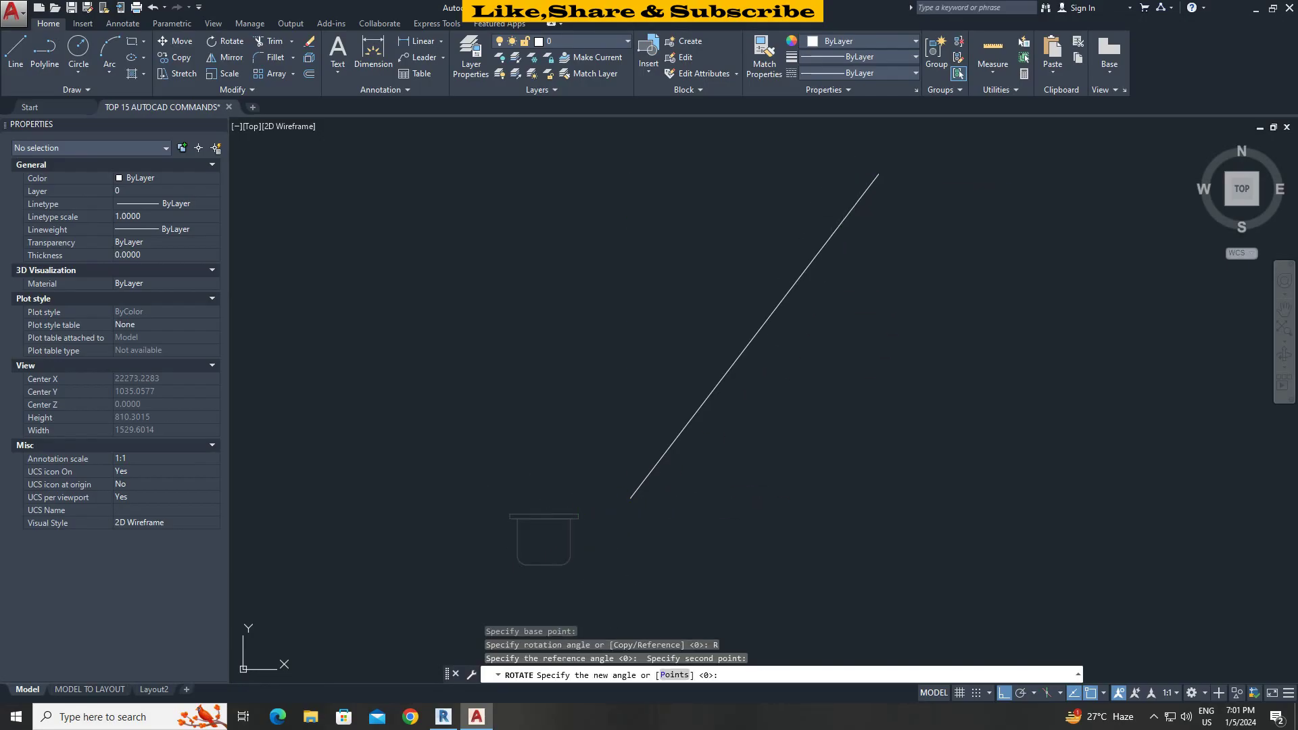
Move the sink onto the diagonal line.
{"action": "left_click_drag", "start_coordinate": [705, 564], "coordinate": [594, 547]}
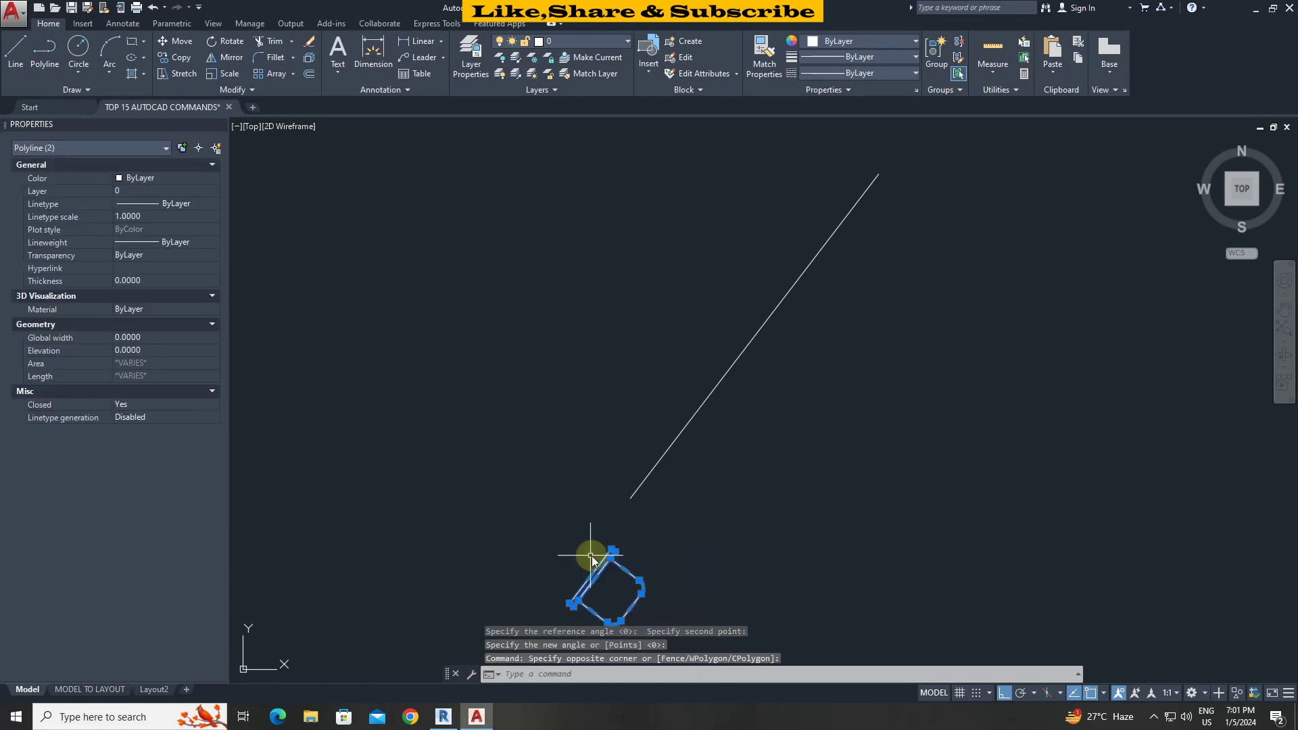
{"action": "type", "text": "m"}
{"action": "key", "text": "Return"}
{"action": "left_click", "coordinate": [591, 577]}
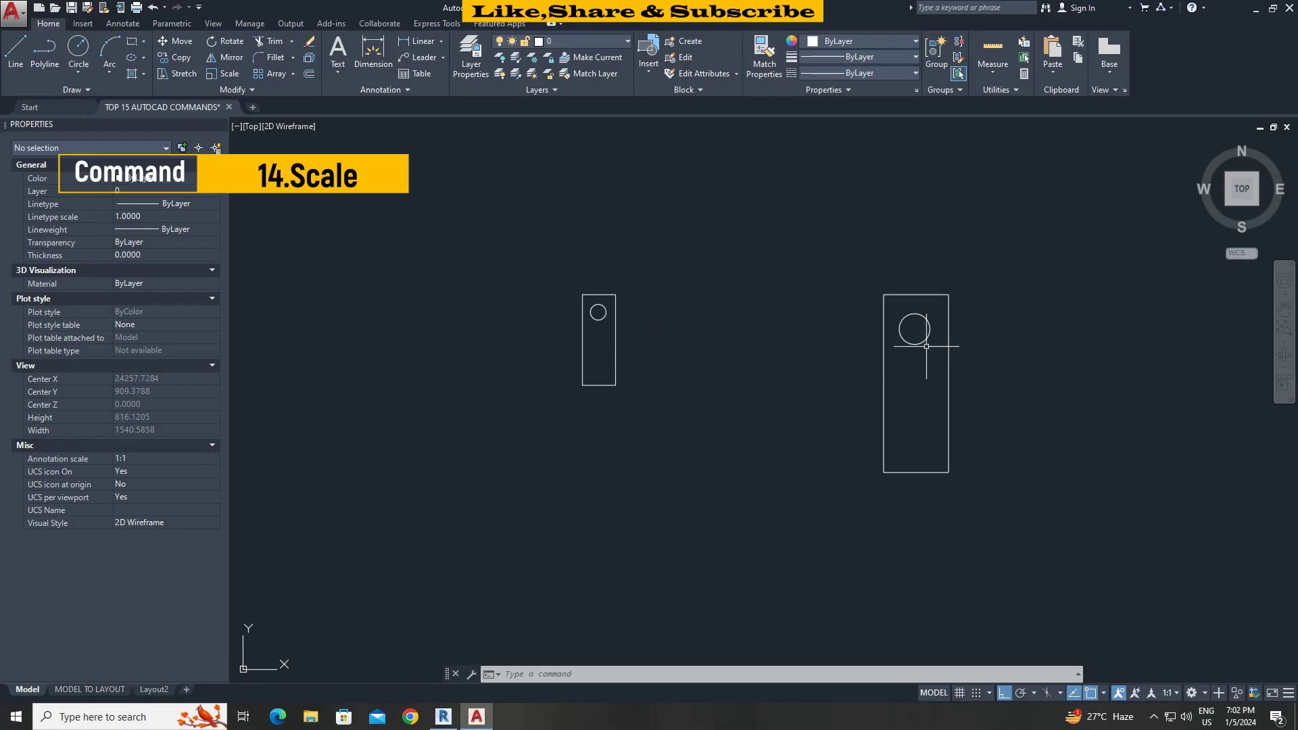
Scale the small plate by reference so its width matches the large plate.
{"action": "type", "text": "scale"}
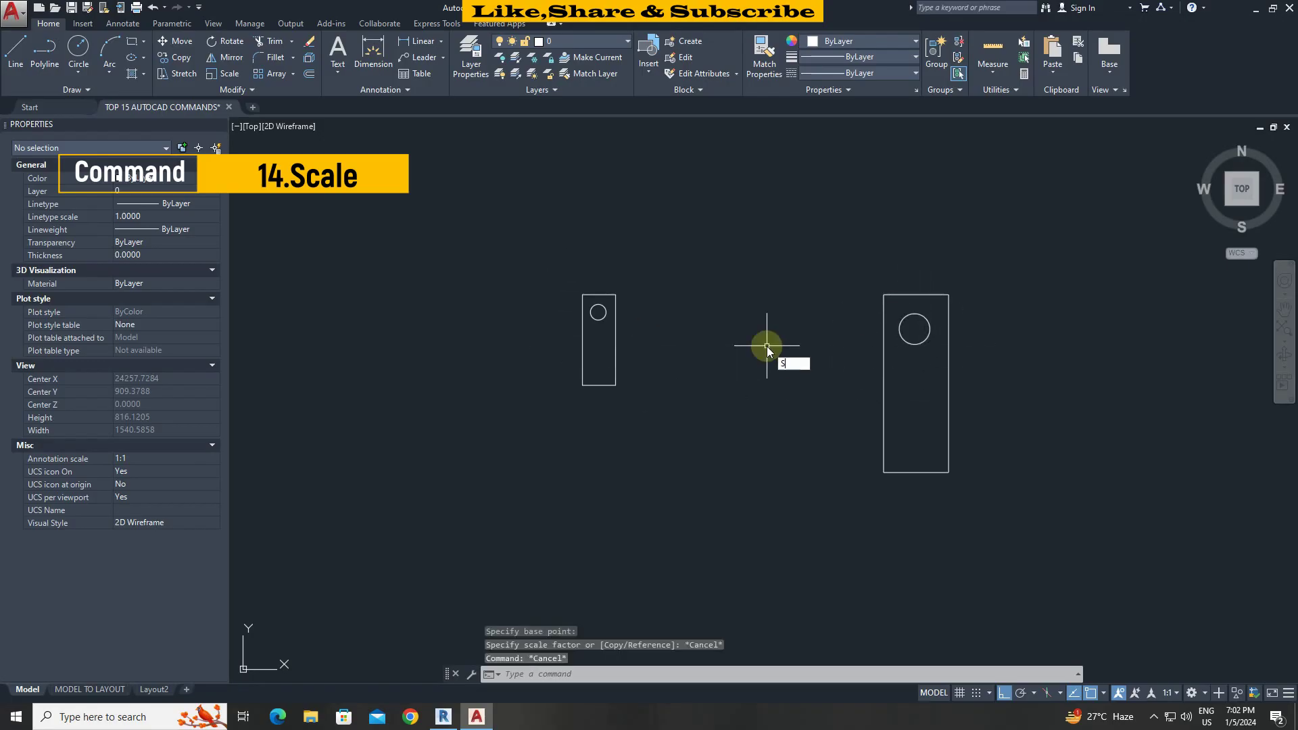
{"action": "key", "text": "Return"}
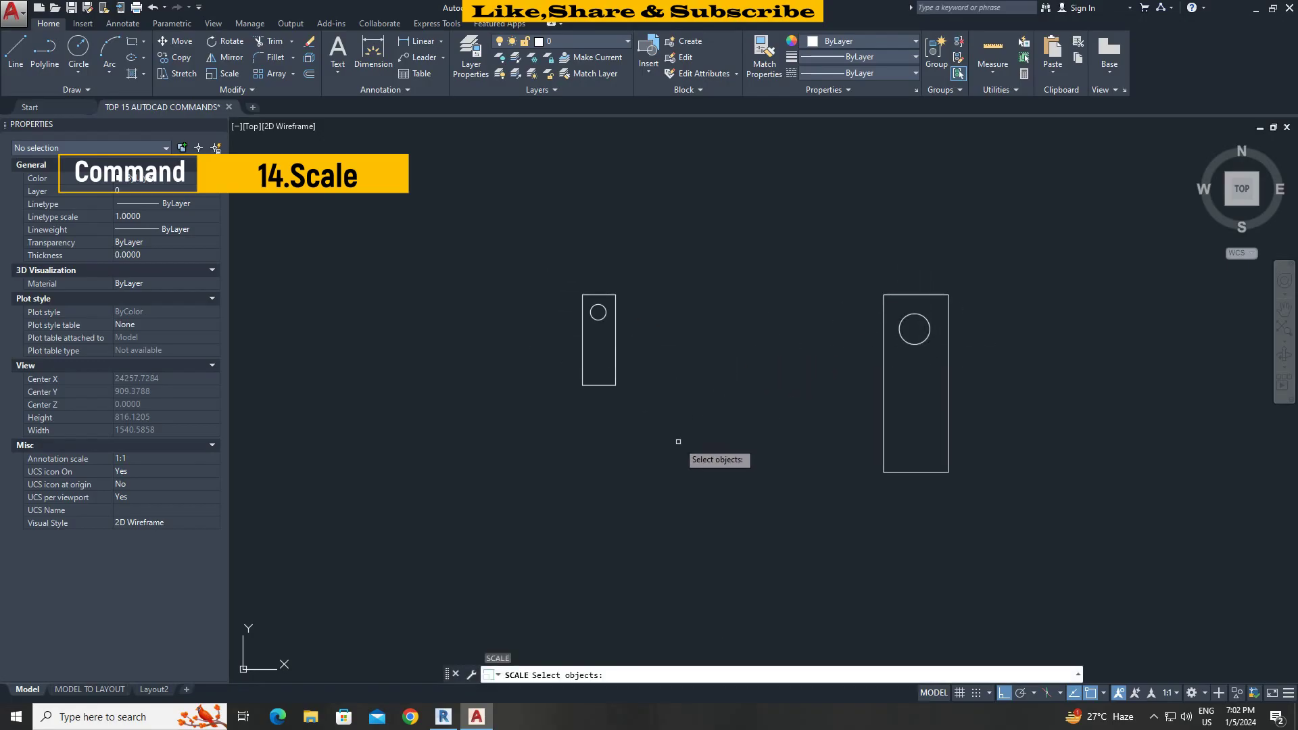
{"action": "left_click", "coordinate": [568, 261]}
{"action": "key", "text": "Return"}
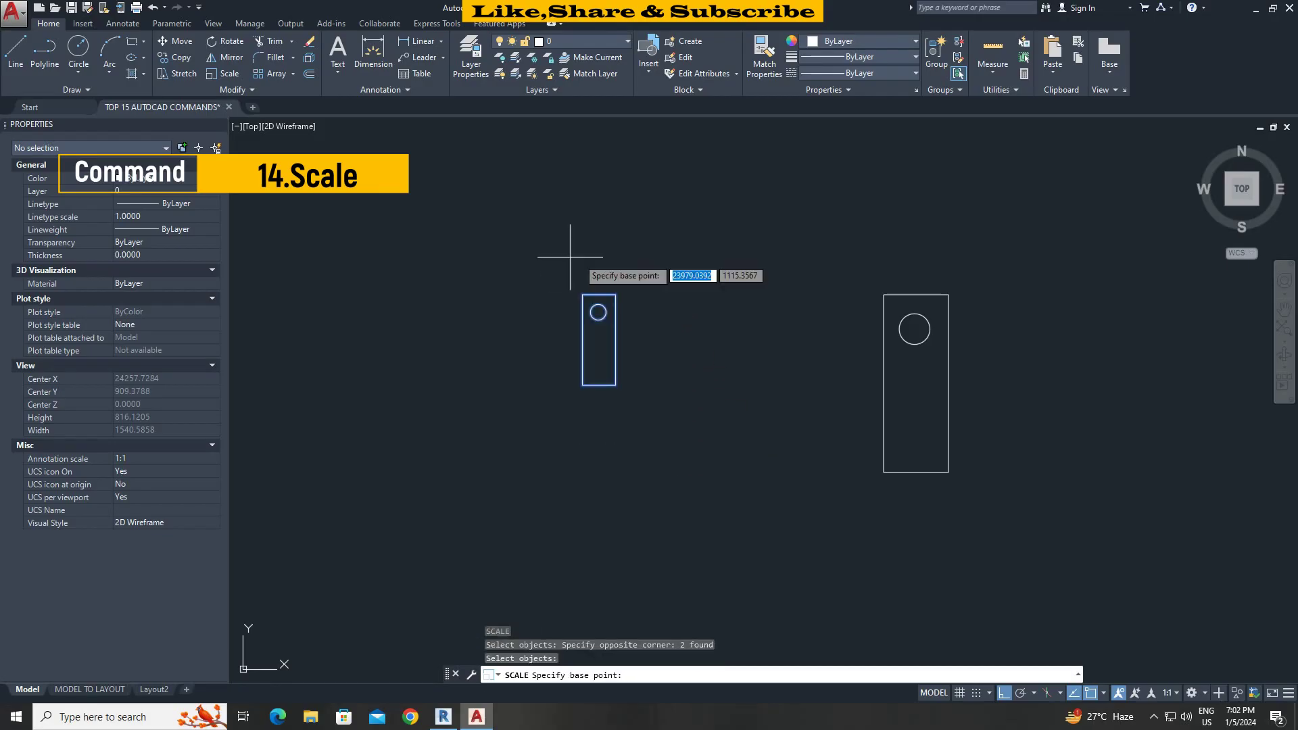
{"action": "left_click", "coordinate": [884, 294]}
{"action": "left_click", "coordinate": [701, 675]}
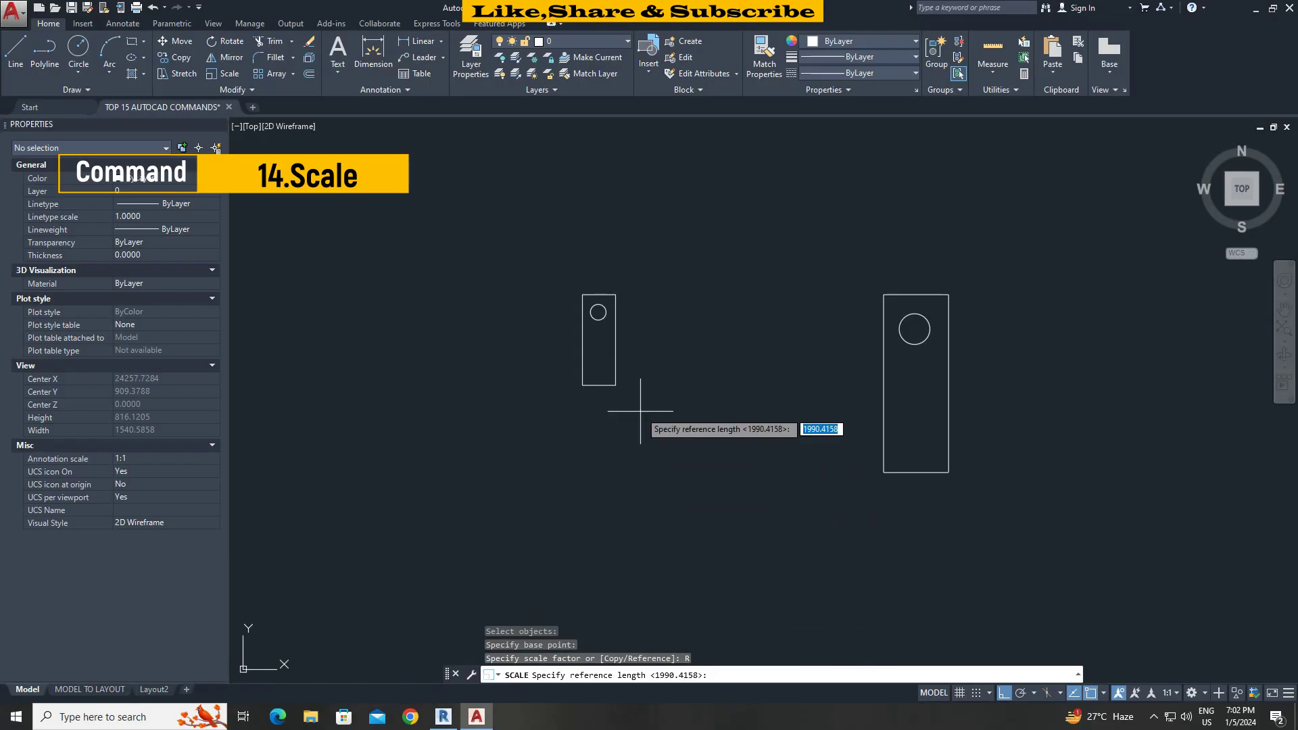
{"action": "left_click", "coordinate": [582, 294]}
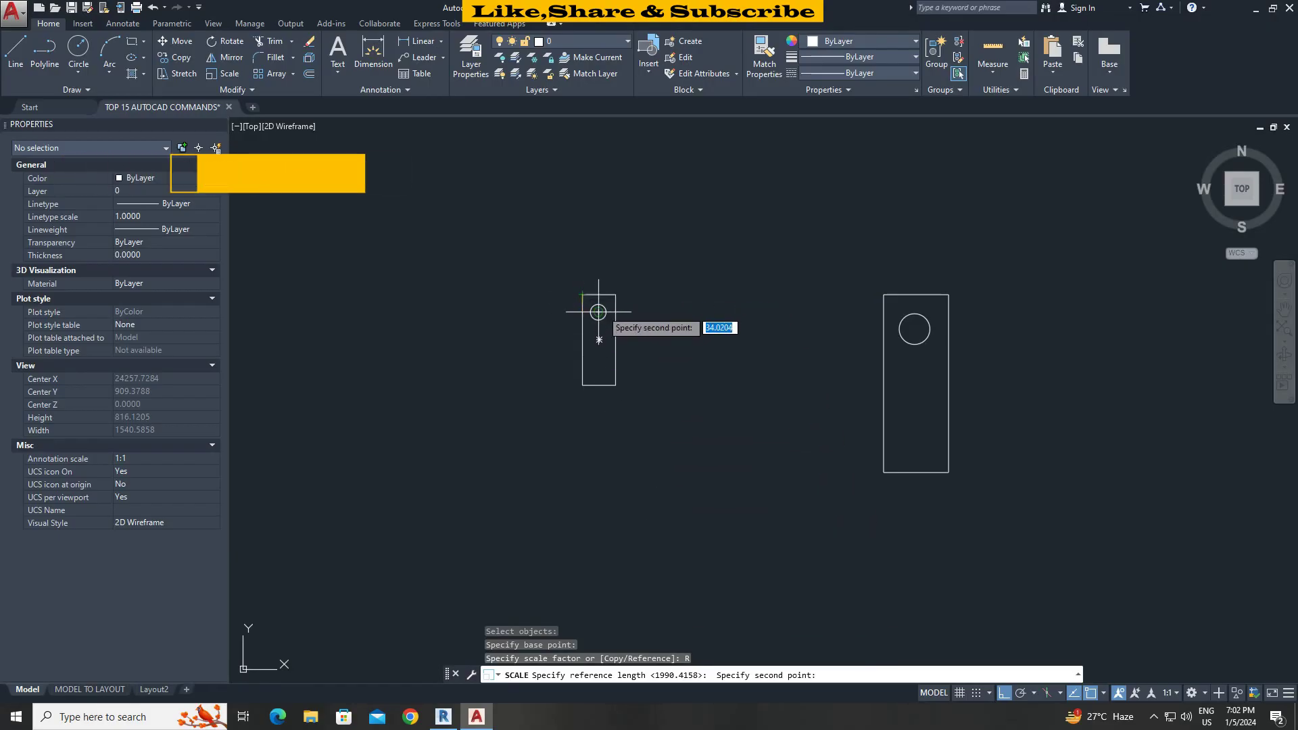
{"action": "left_click", "coordinate": [615, 294]}
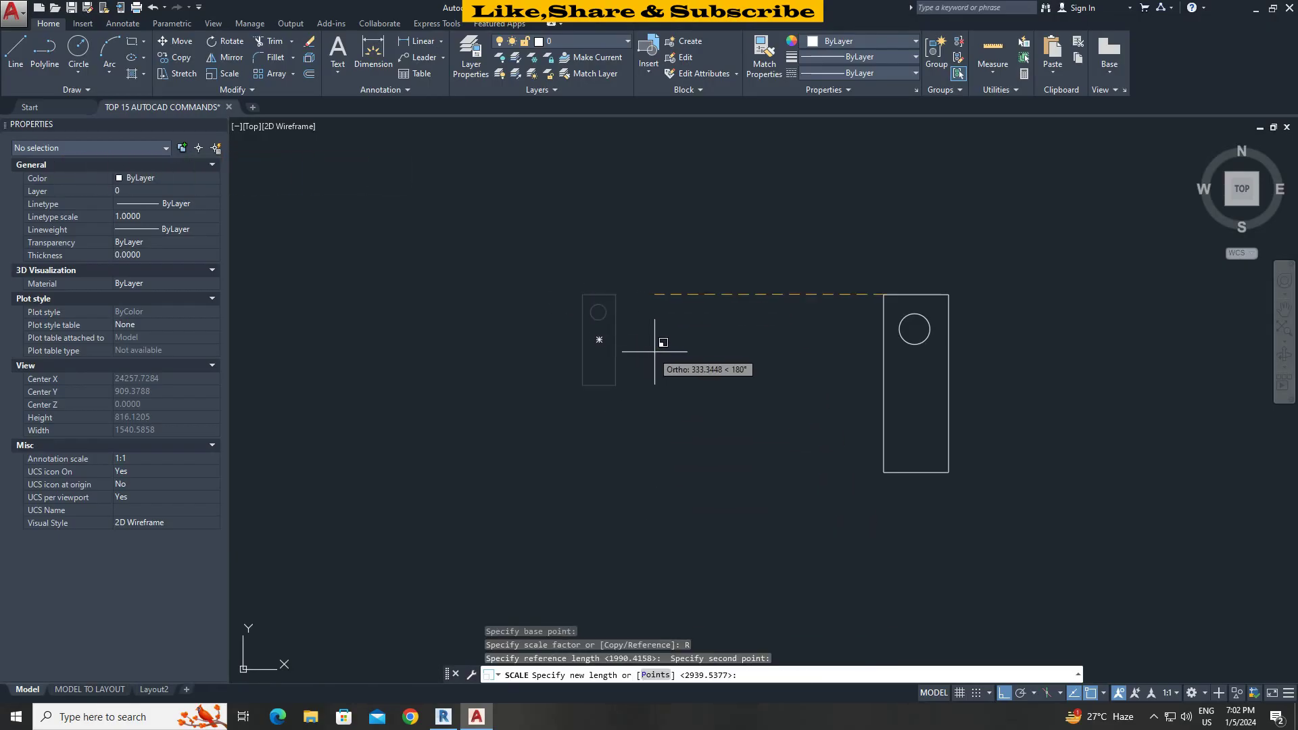
{"action": "left_click", "coordinate": [949, 294]}
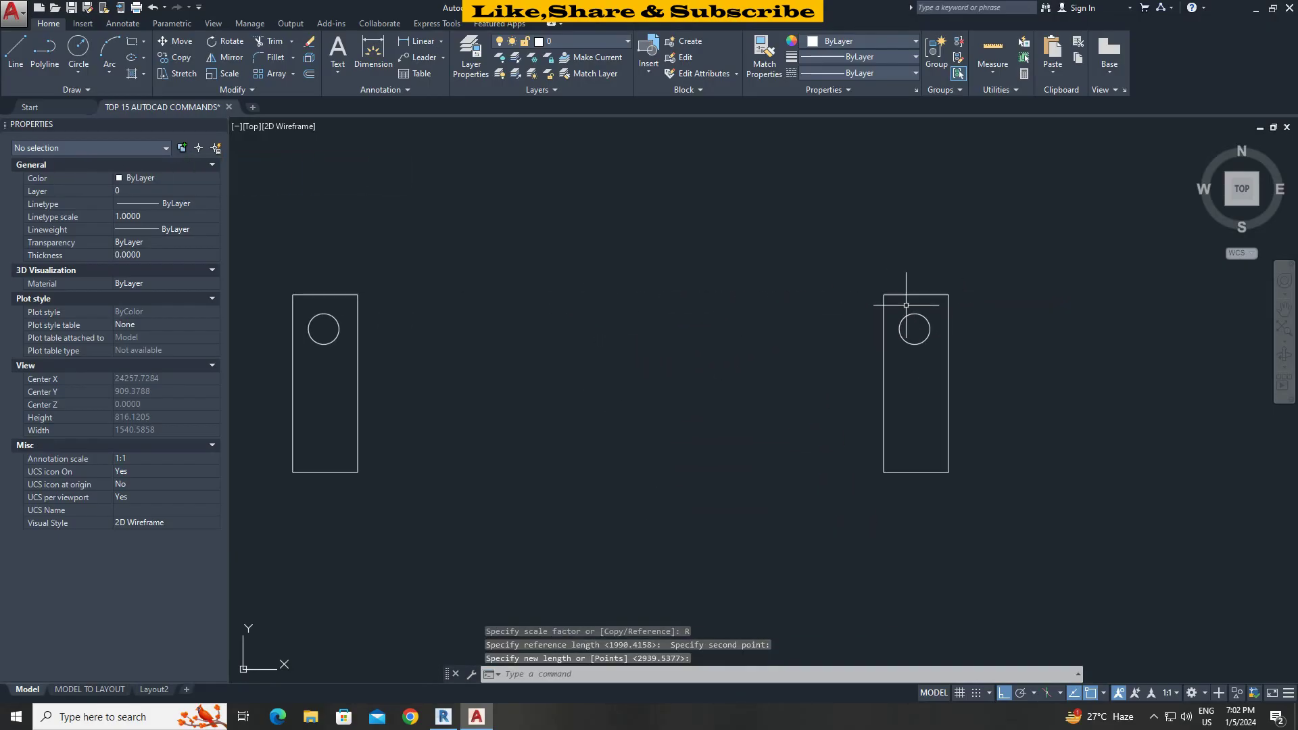
Move the enlarged plate onto the large plate, aligning their top-left corners.
{"action": "type", "text": "m"}
{"action": "key", "text": "Return"}
{"action": "left_click", "coordinate": [461, 392]}
{"action": "left_click", "coordinate": [345, 308]}
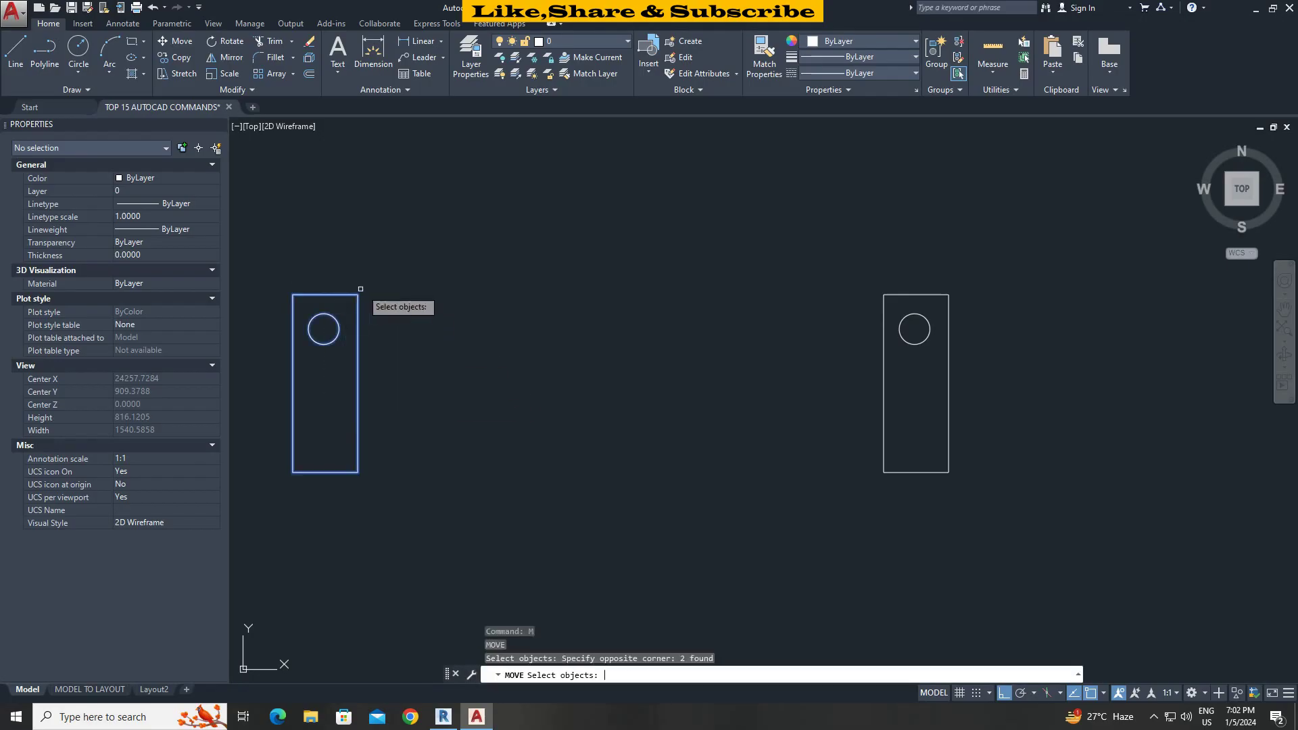
{"action": "key", "text": "Return"}
{"action": "left_click", "coordinate": [358, 294]}
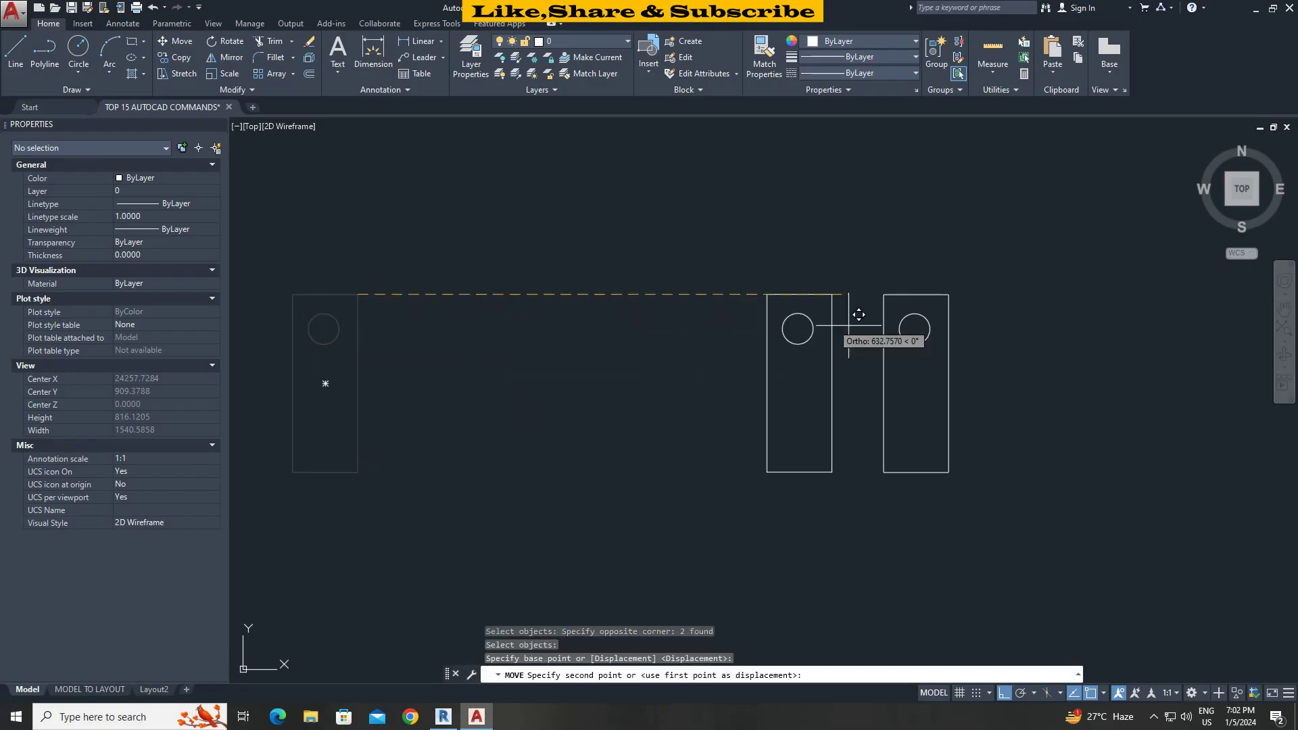
{"action": "left_click", "coordinate": [956, 294]}
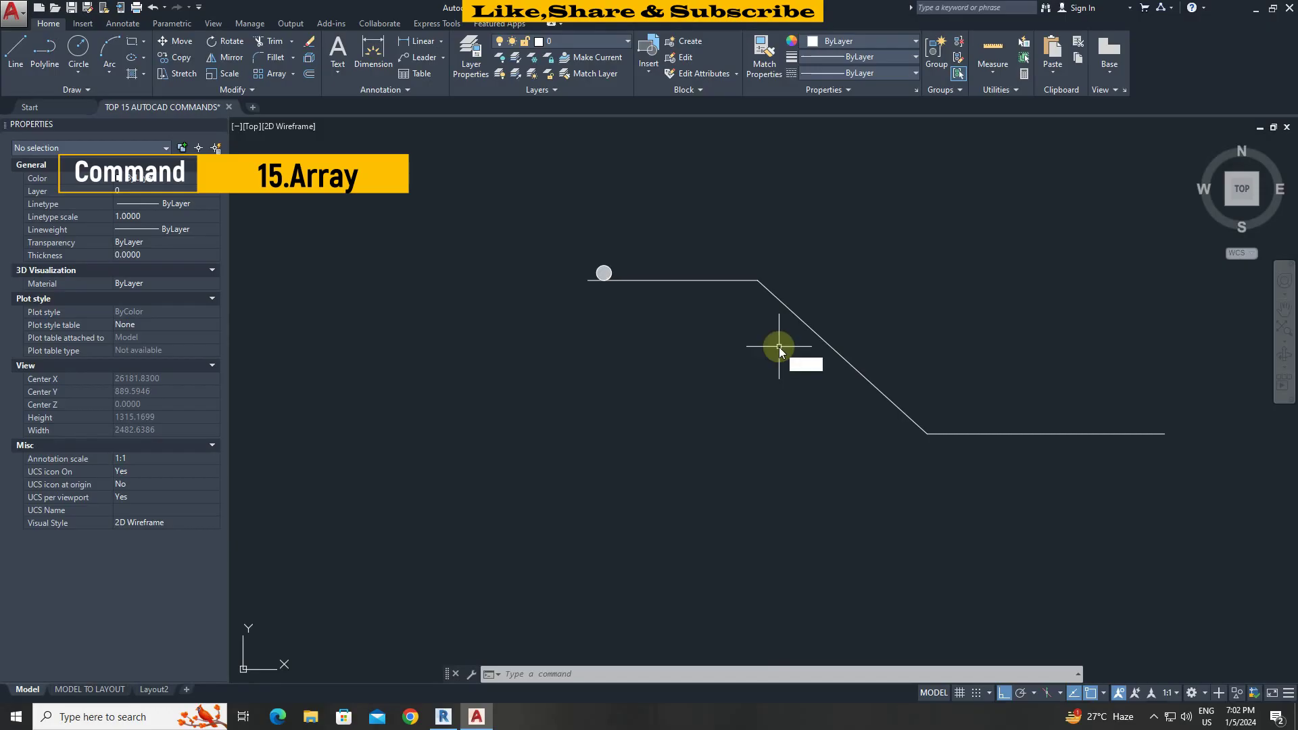
{"action": "type", "text": "co"}
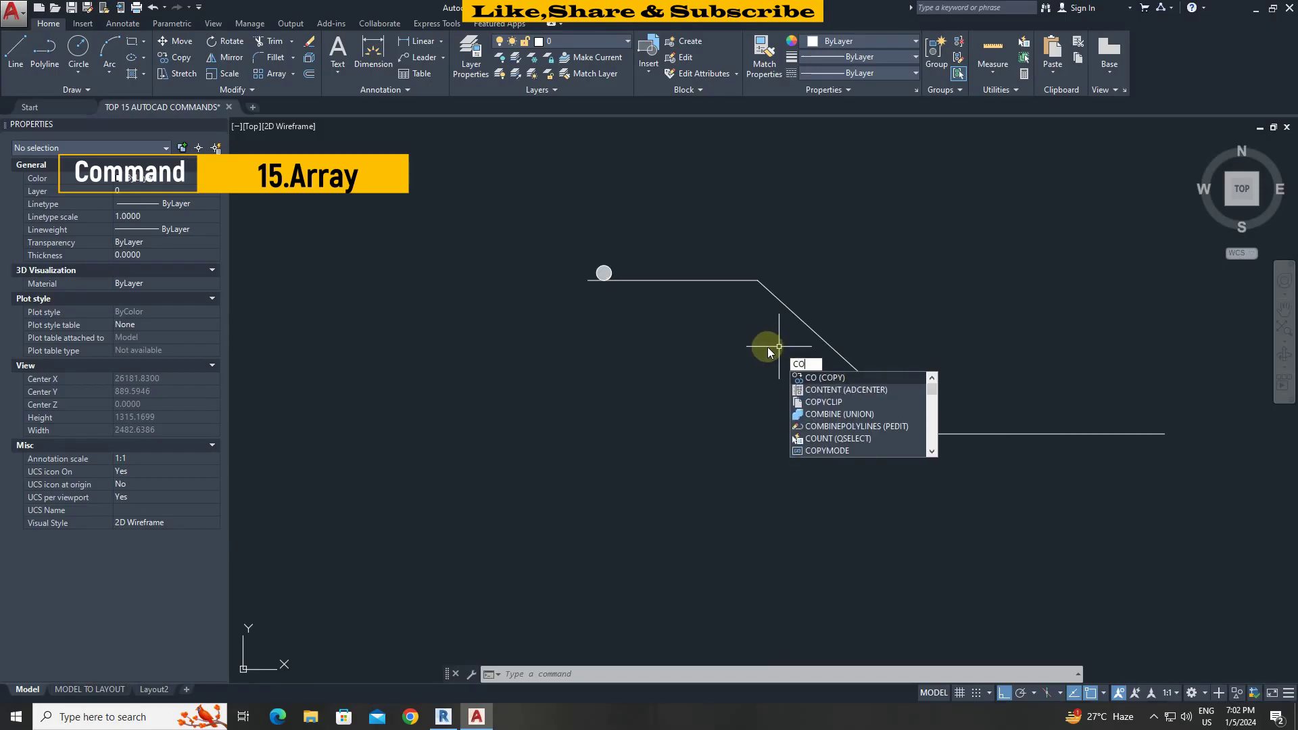
{"action": "key", "text": "Return"}
{"action": "left_click", "coordinate": [605, 276]}
{"action": "key", "text": "Return"}
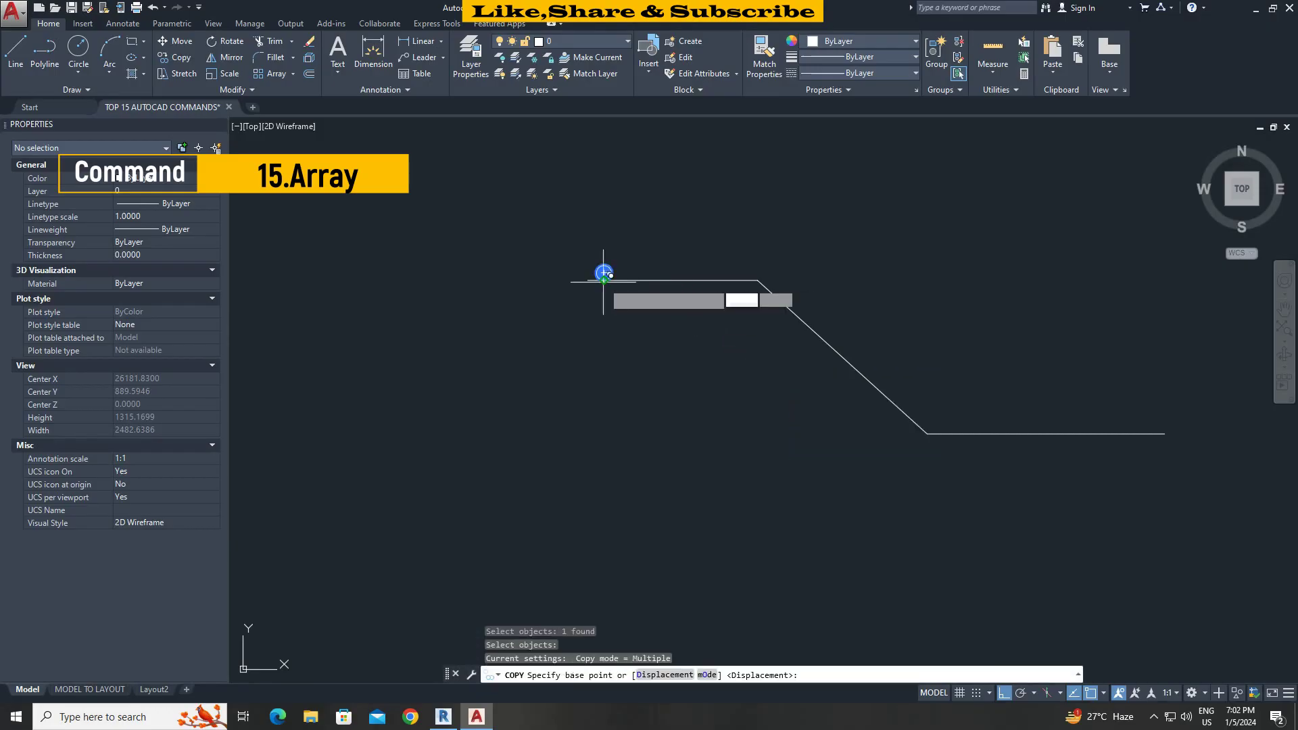
{"action": "left_click", "coordinate": [604, 274]}
{"action": "left_click", "coordinate": [696, 274]}
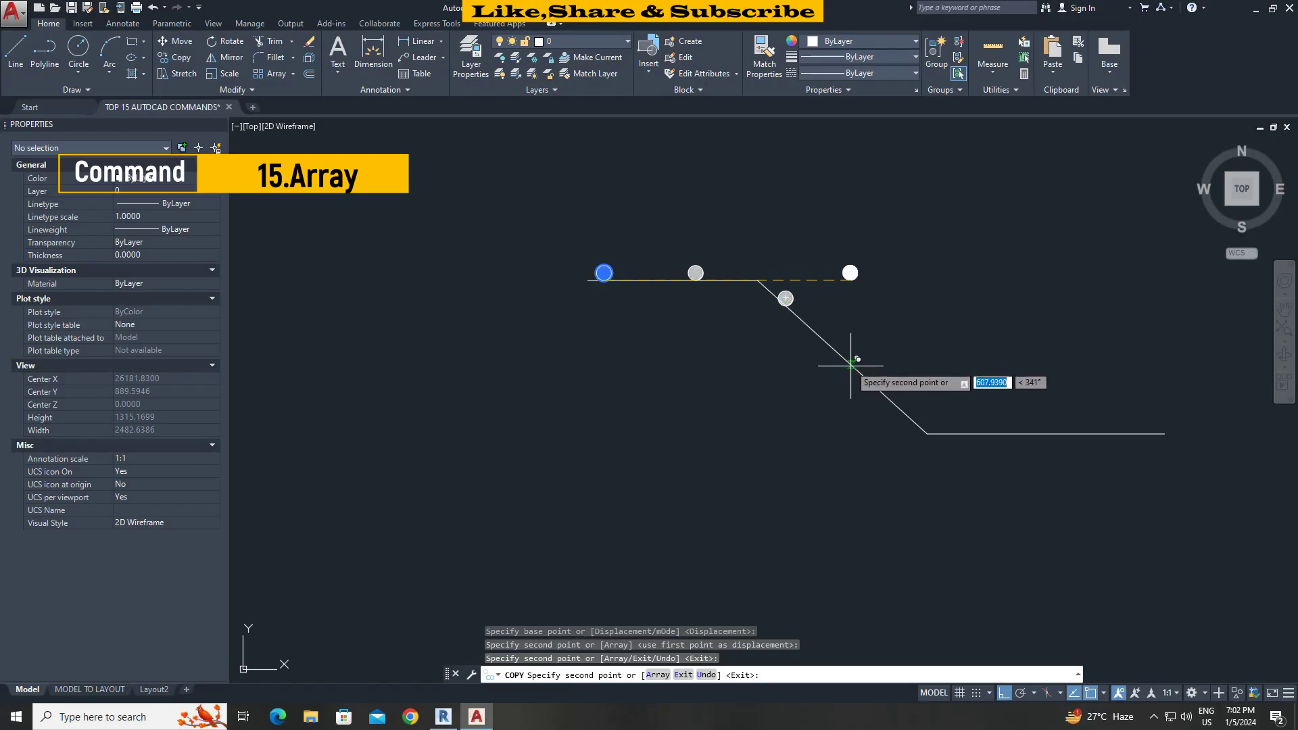
{"action": "left_click", "coordinate": [841, 348]}
{"action": "scroll", "coordinate": [895, 399], "scroll_direction": "up", "scroll_amount": 5}
{"action": "scroll", "coordinate": [889, 384], "scroll_direction": "down", "scroll_amount": 2}
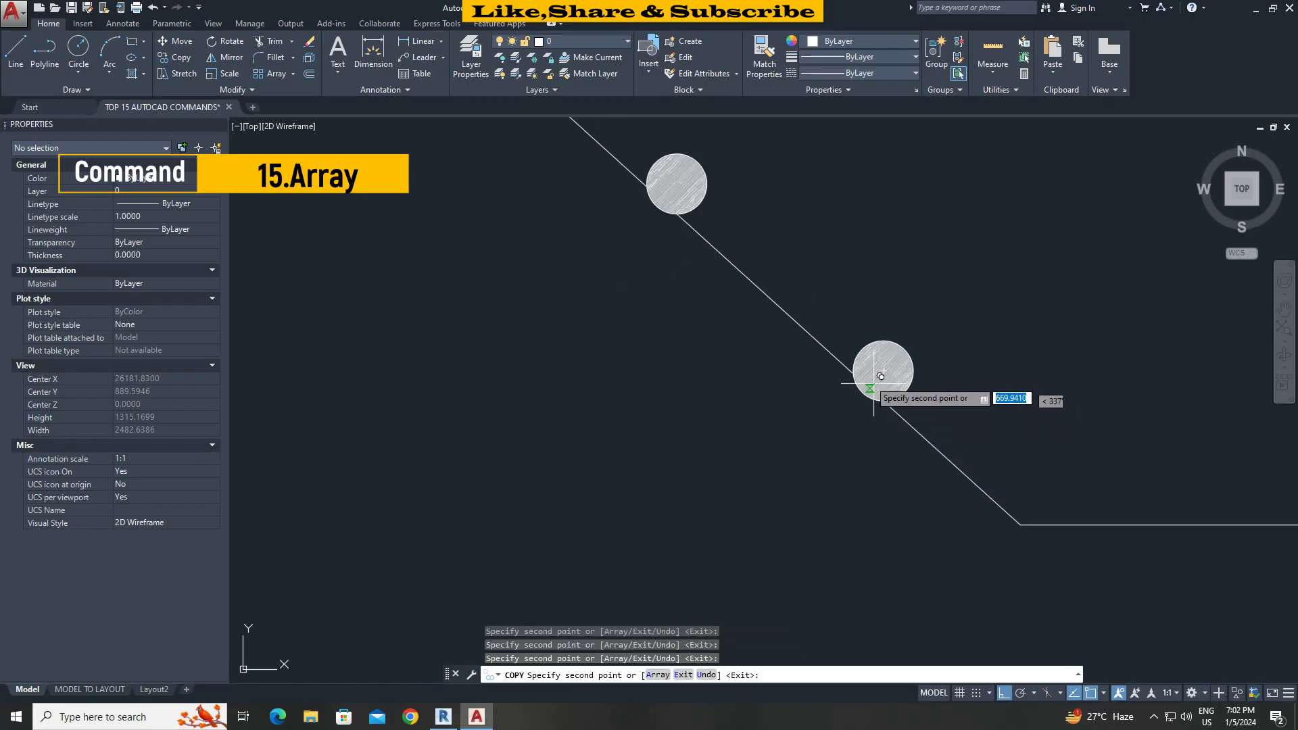
{"action": "left_click", "coordinate": [884, 377]}
{"action": "key", "text": "Escape"}
{"action": "scroll", "coordinate": [846, 349], "scroll_direction": "down", "scroll_amount": 3}
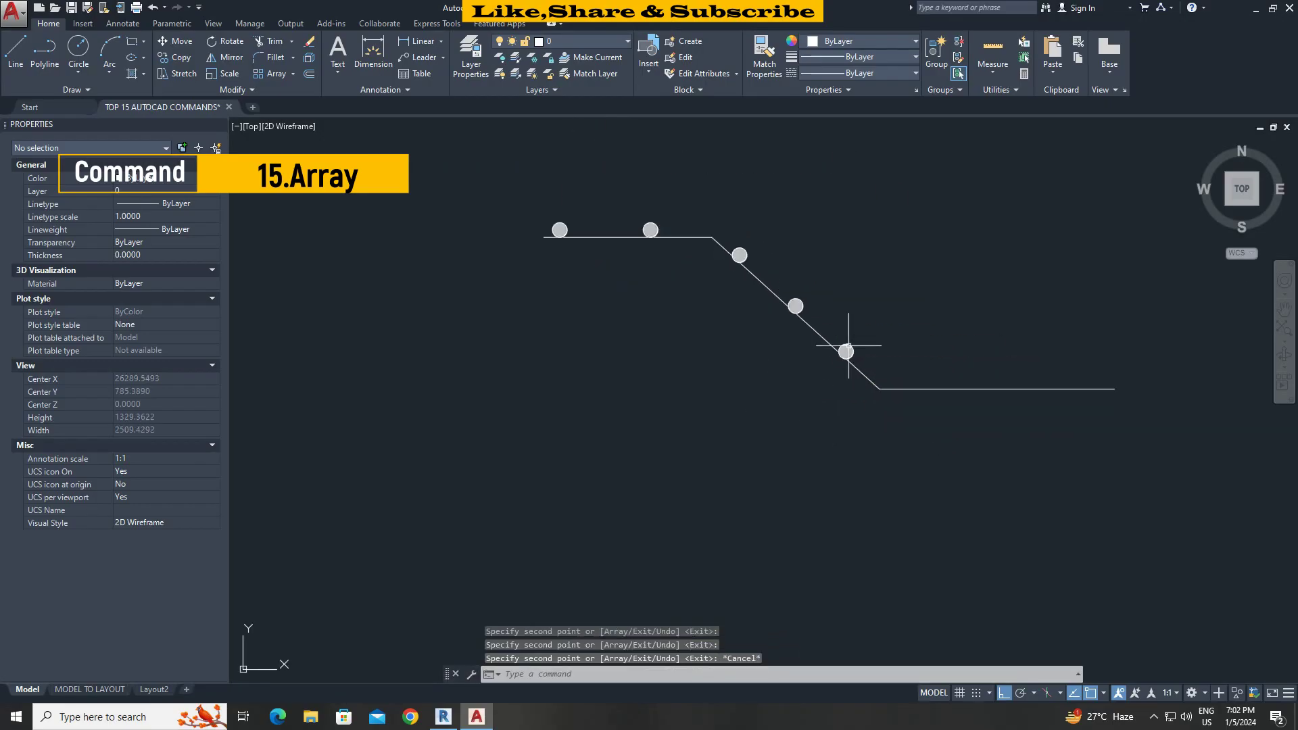
{"action": "type", "text": "U"}
{"action": "key", "text": "Return"}
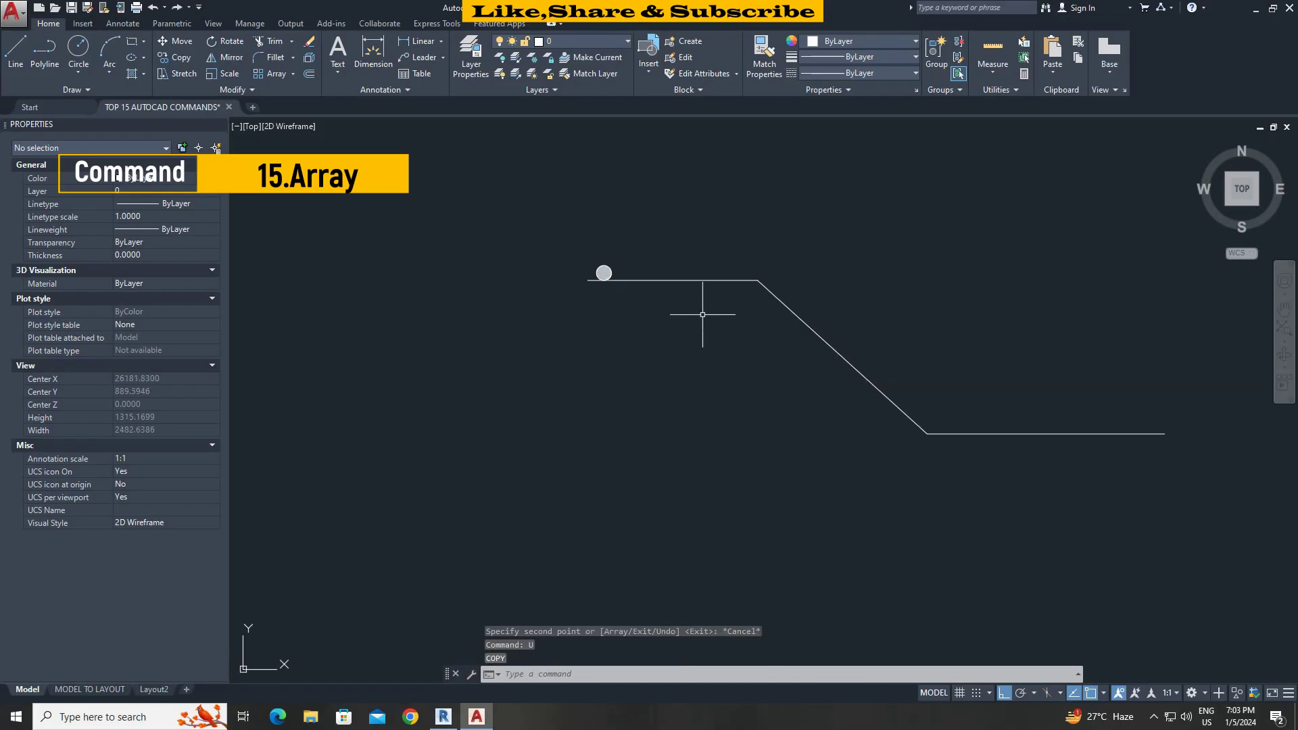
{"action": "middle_click_drag", "start_coordinate": [703, 314], "coordinate": [672, 315]}
Path-array the circle along the bent line with 145 spacing between items.
{"action": "type", "text": "A"}
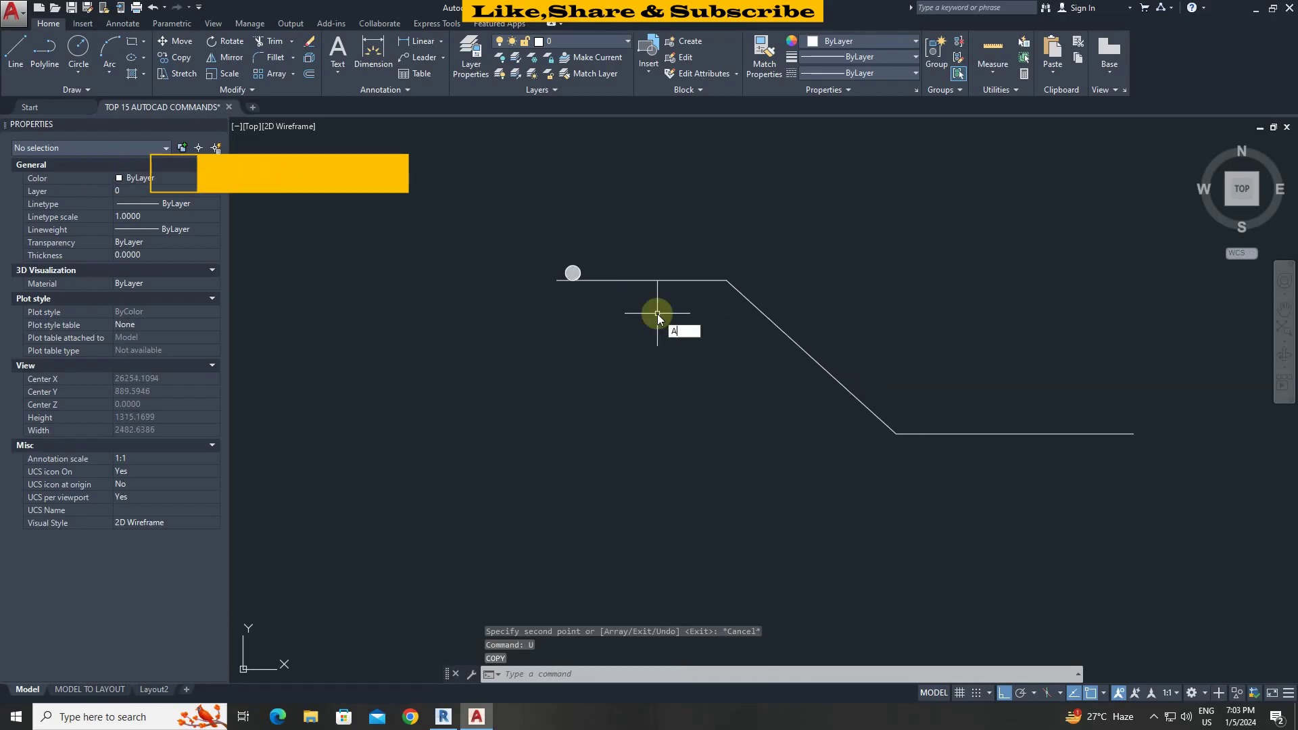
{"action": "type", "text": "R"}
{"action": "key", "text": "Return"}
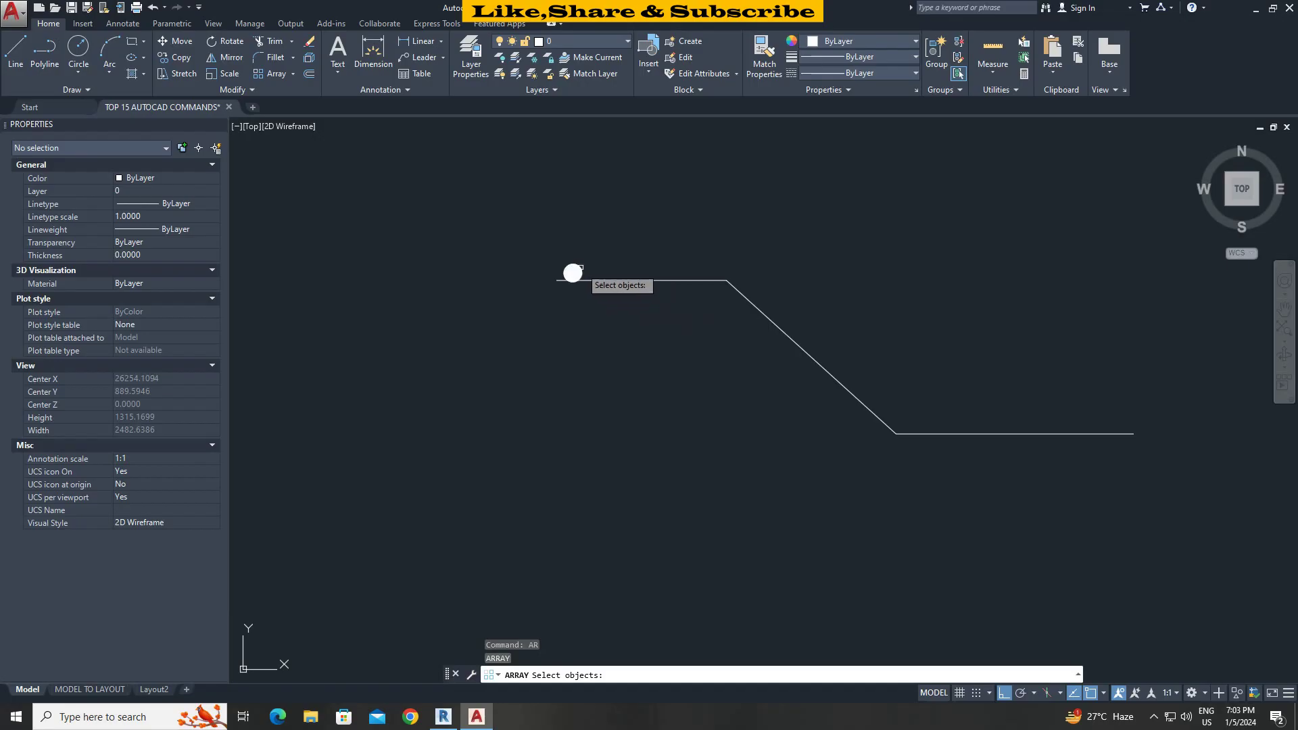
{"action": "left_click", "coordinate": [573, 273]}
{"action": "right_click", "coordinate": [580, 272]}
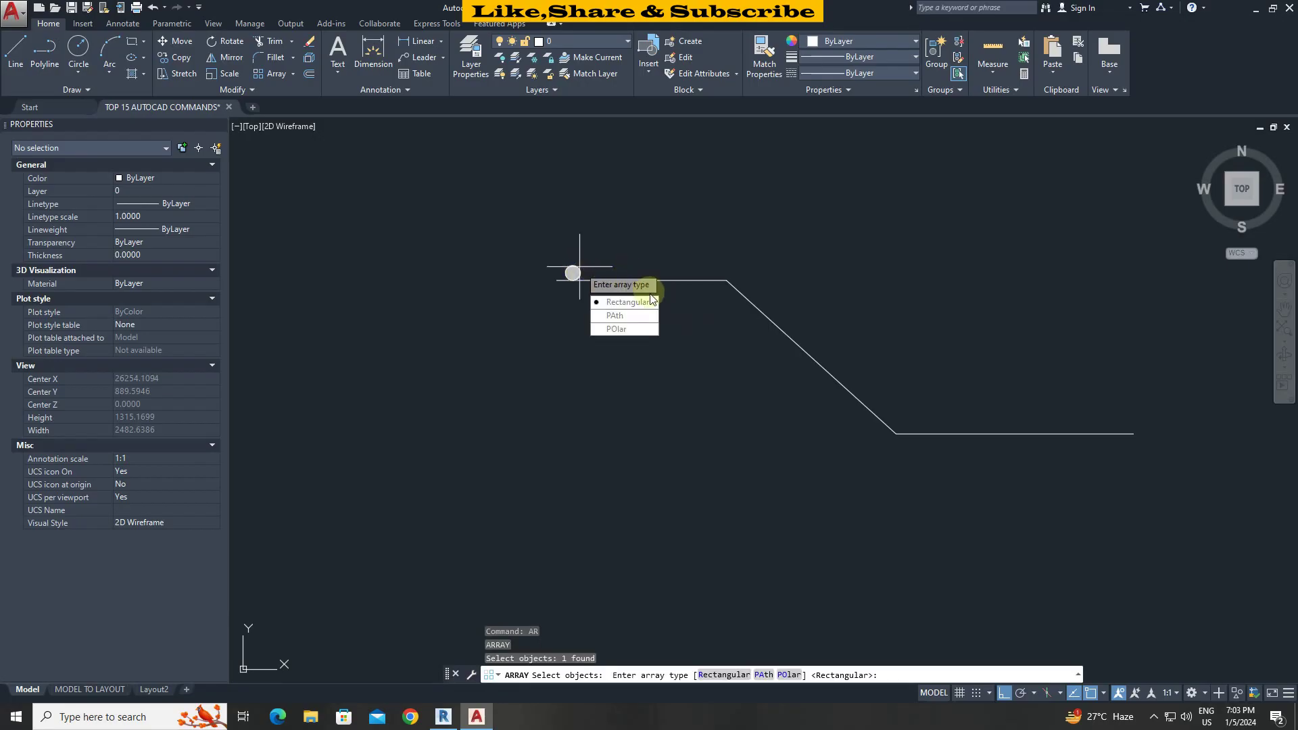
{"action": "left_click", "coordinate": [615, 316]}
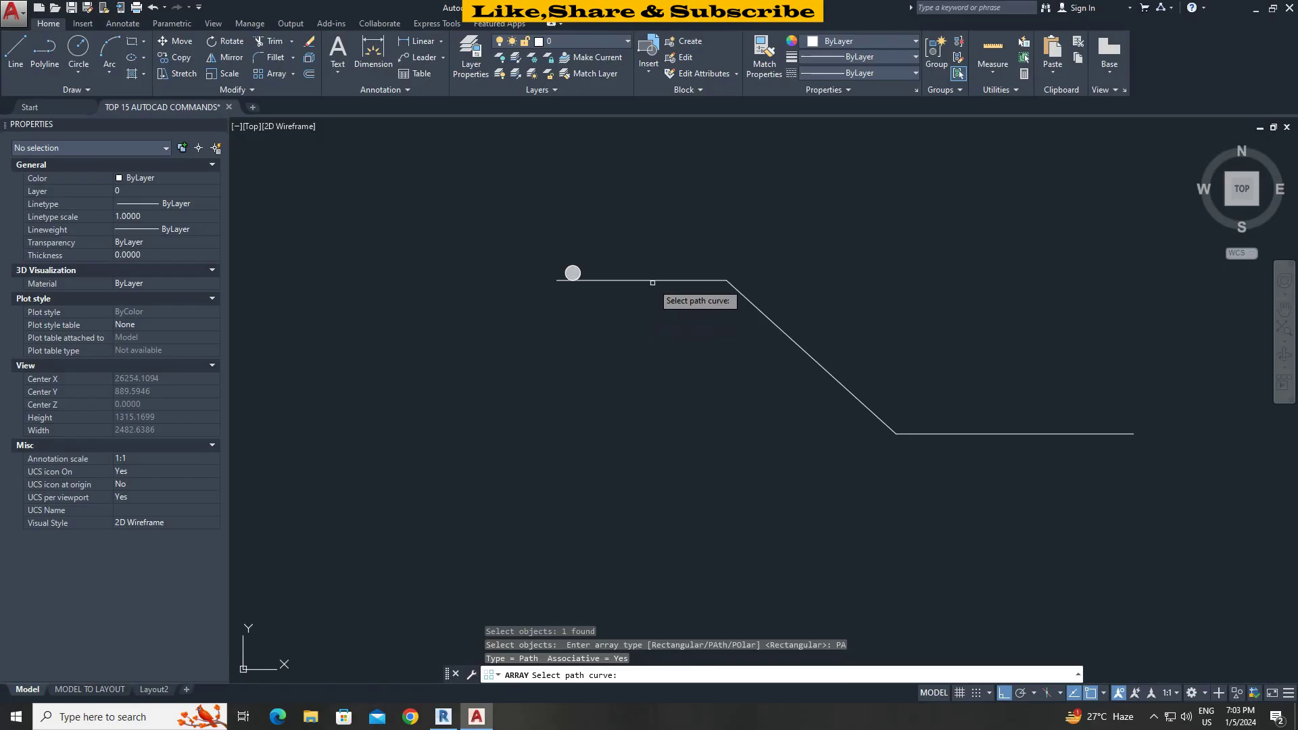
{"action": "left_click", "coordinate": [649, 280]}
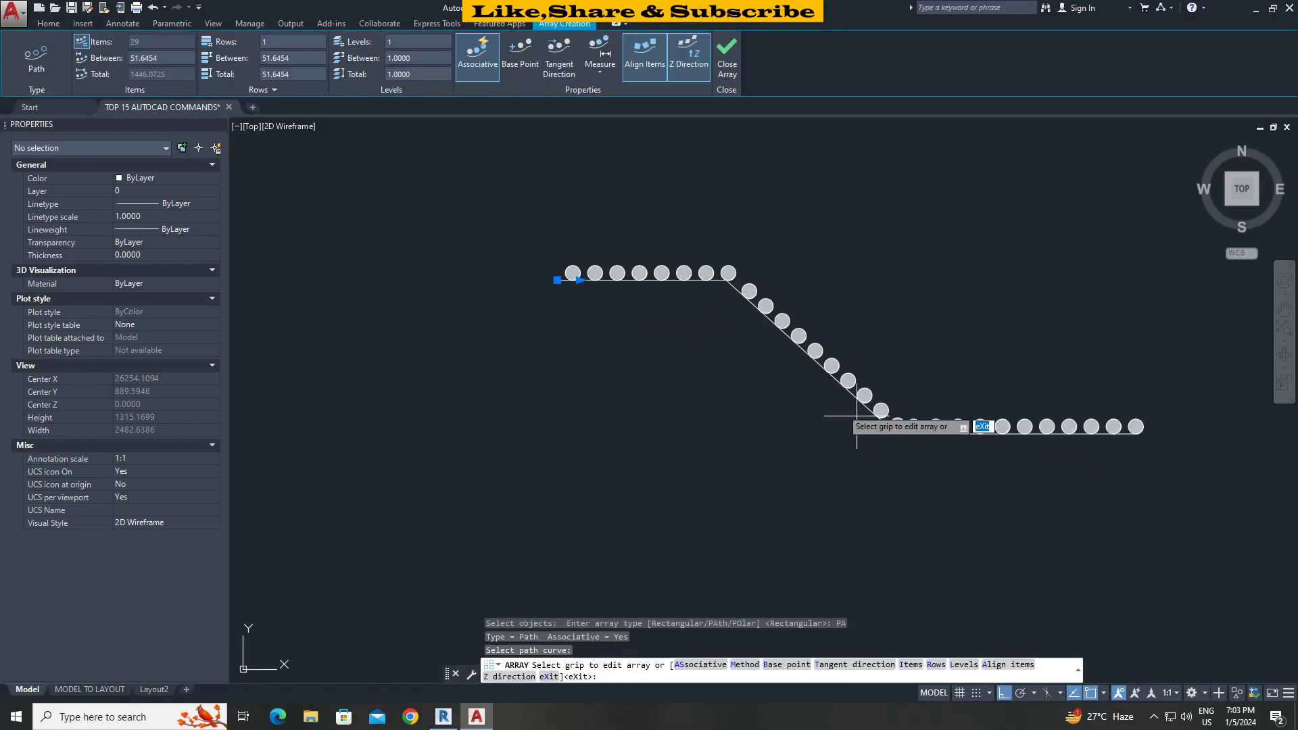
{"action": "left_click", "coordinate": [174, 61]}
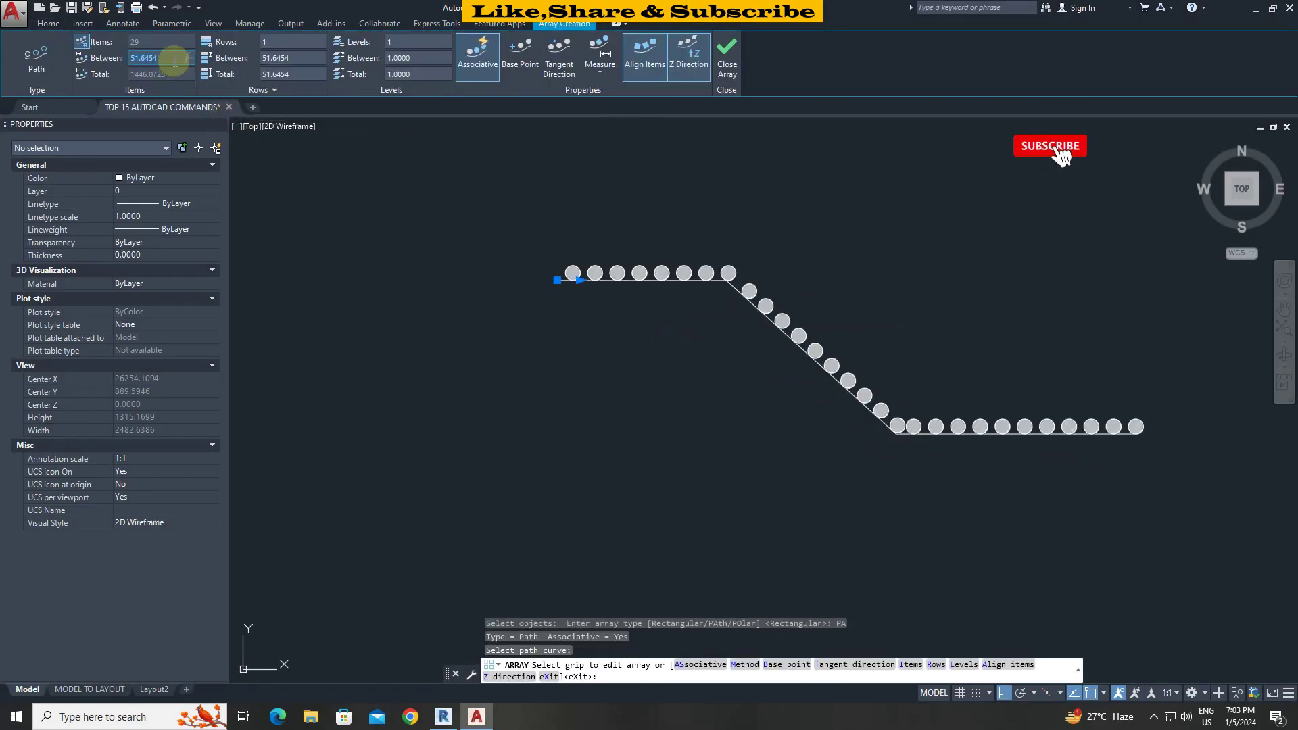
{"action": "type", "text": "145"}
{"action": "key", "text": "Return"}
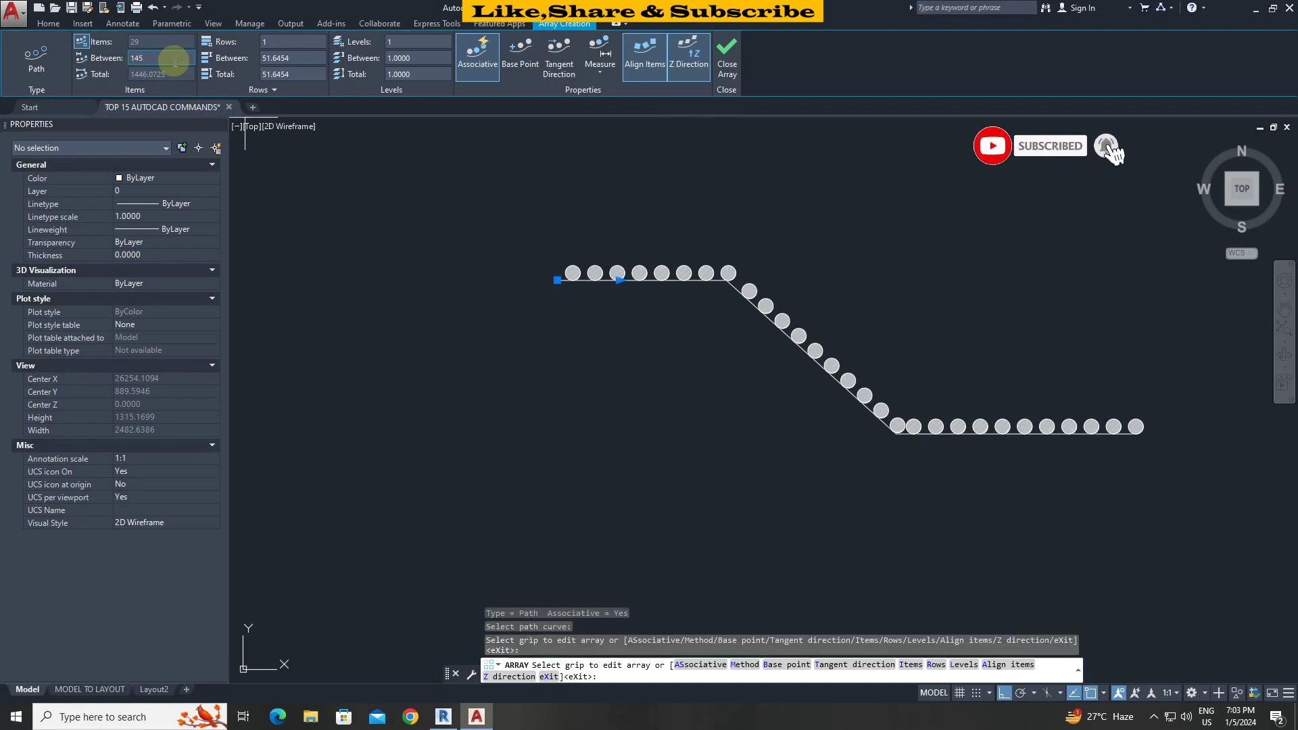